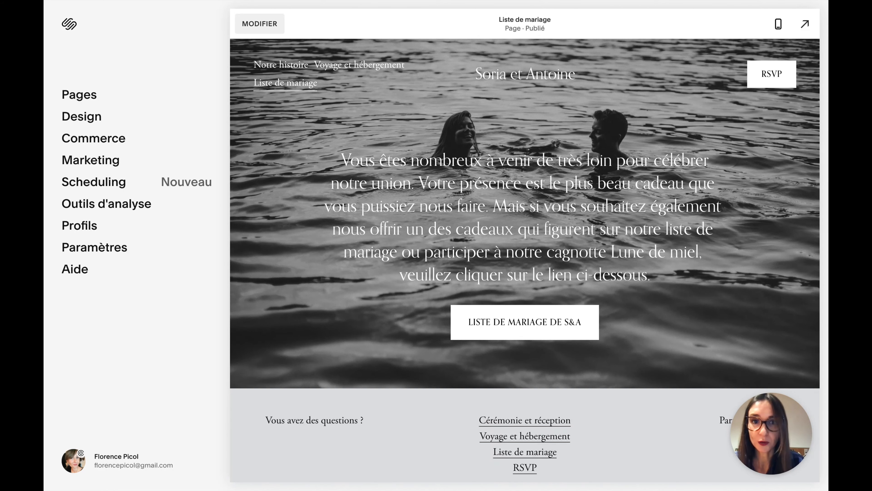
Open the Liste de mariage page's footer for editing and delete the "Conçu avec Squarespace" line with its empty space
{"action": "left_click", "coordinate": [259, 23]}
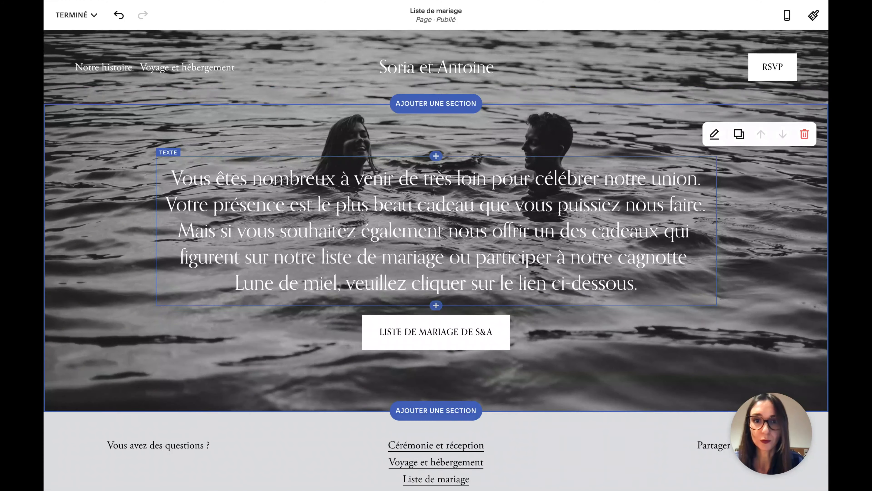
{"action": "scroll", "coordinate": [436, 258], "scroll_direction": "down", "scroll_amount": 3}
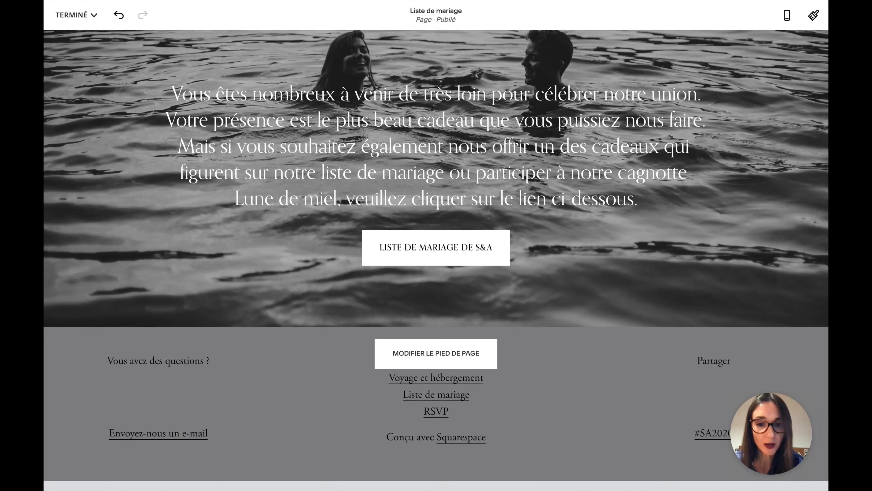
{"action": "left_click", "coordinate": [436, 353]}
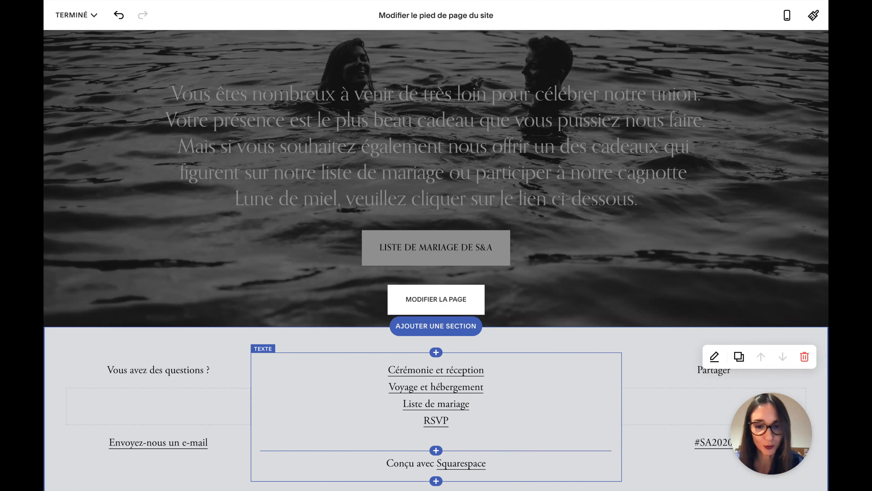
{"action": "triple_click", "coordinate": [436, 463]}
{"action": "key", "text": "BackSpace"}
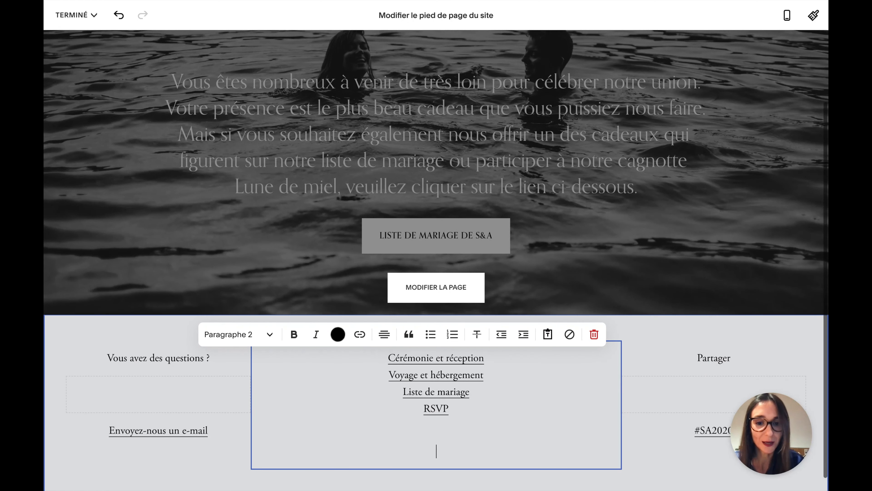
{"action": "key", "text": "BackSpace"}
{"action": "key", "text": "BackSpace"}
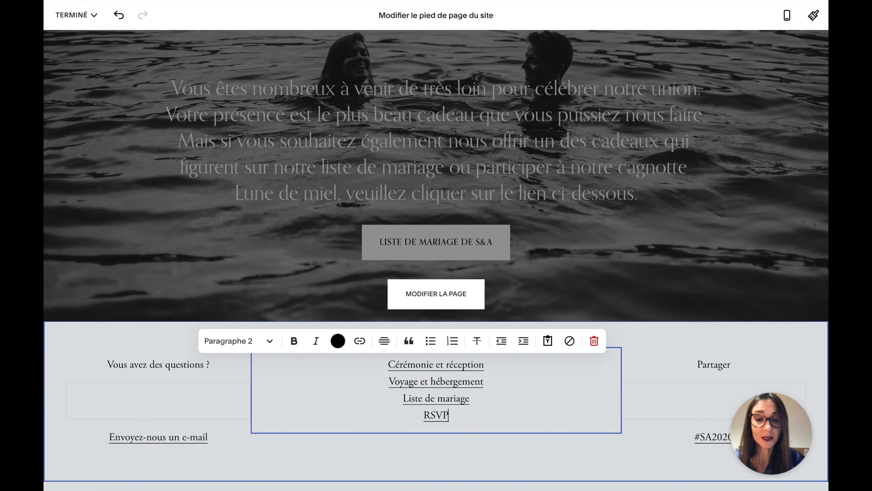
Add a centred copyright line below the RSVP link, reading "All rights reserved." followed by ©, the site owner's brand name and "- 2021"
{"action": "type", "text": "All rights reserved. ©Florence, rédac chef - 2021"}
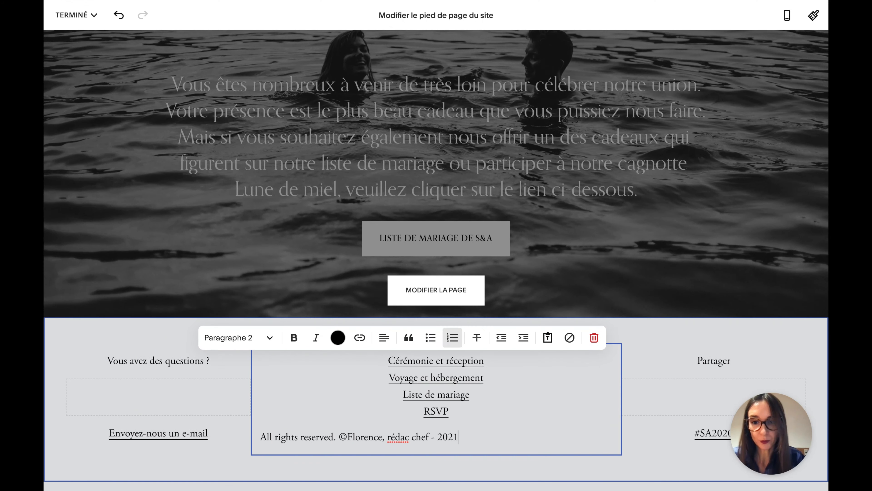
{"action": "left_click", "coordinate": [384, 340]}
{"action": "left_click", "coordinate": [384, 364]}
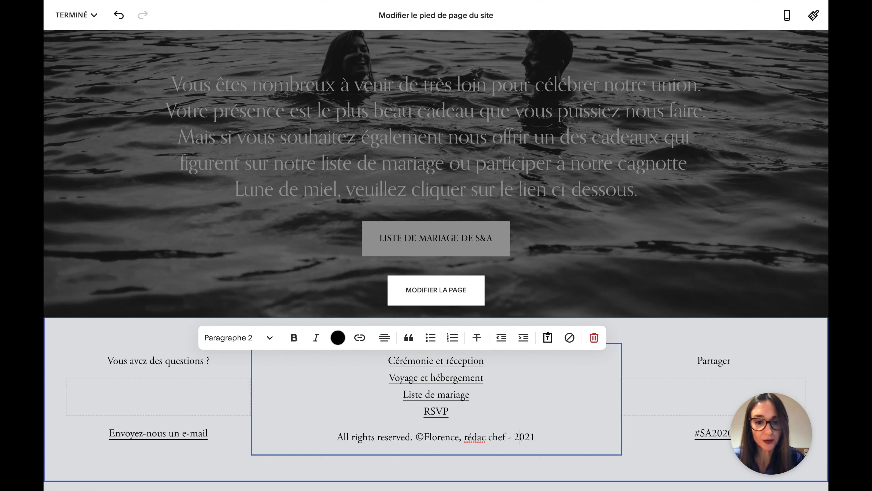
Change the year in the footer's copyright line to 2018/2021 and leave the footer editor
{"action": "key", "text": "Left"}
{"action": "type", "text": "2018"}
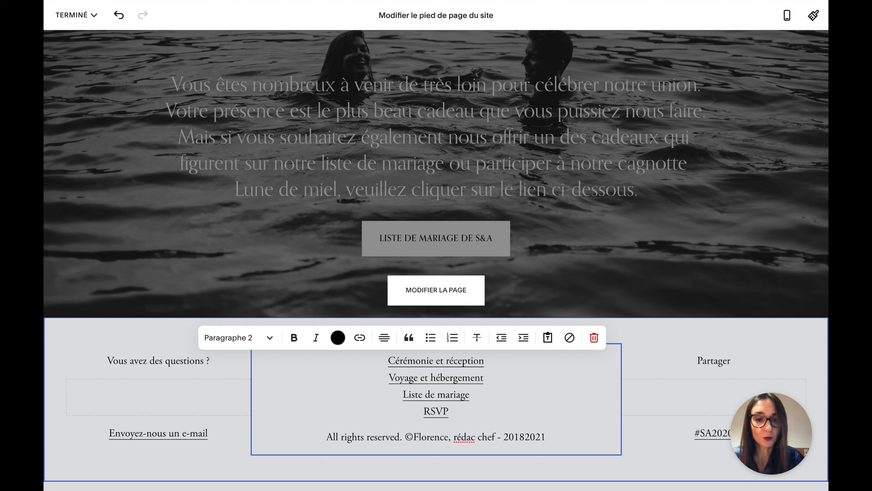
{"action": "type", "text": "-"}
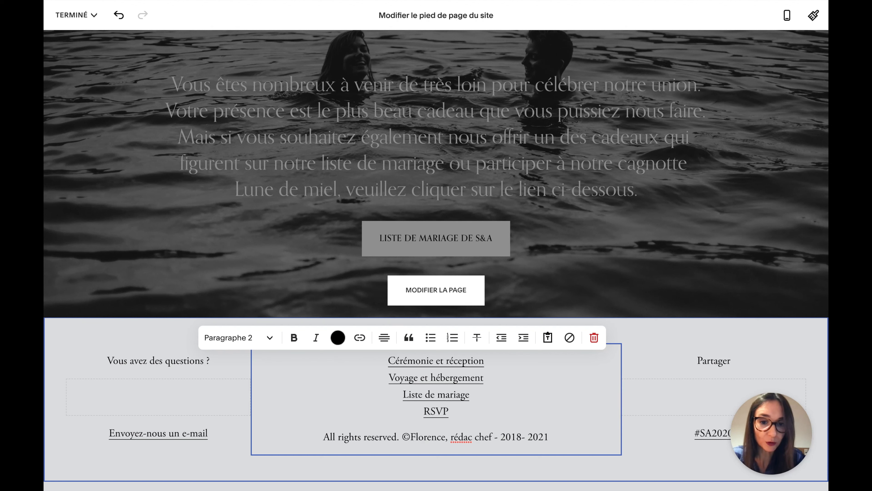
{"action": "key", "text": "BackSpace"}
{"action": "key", "text": "BackSpace"}
{"action": "type", "text": "/"}
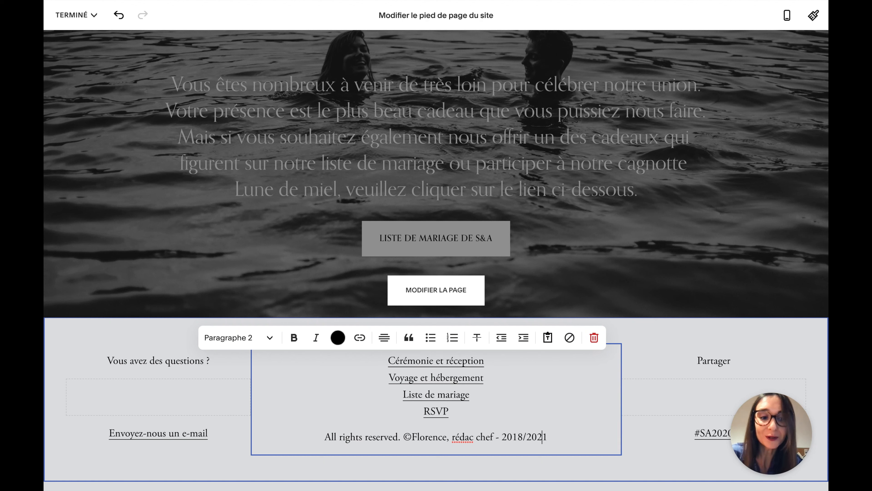
{"action": "key", "text": "Escape"}
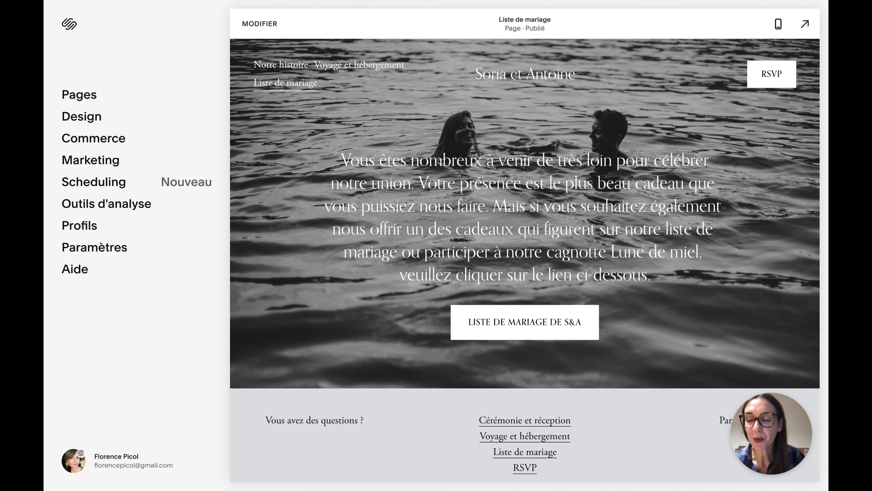
Upload the black heart image with a white airplane as the site's browser icon and save it
{"action": "left_click", "coordinate": [81, 116]}
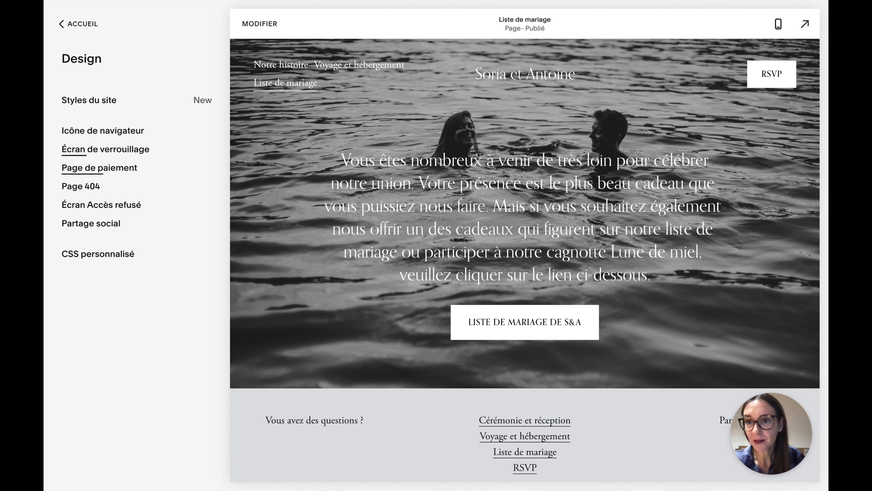
{"action": "left_click", "coordinate": [89, 130]}
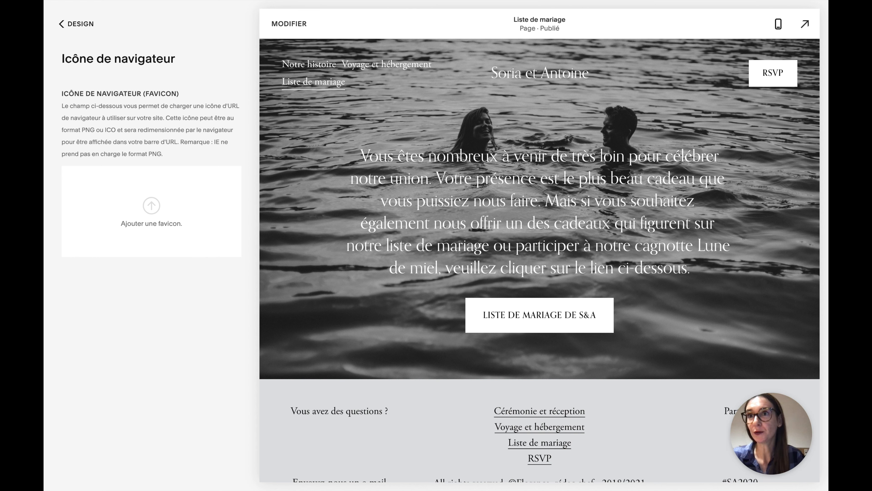
{"action": "left_click_drag", "start_coordinate": [49, 206], "coordinate": [144, 230]}
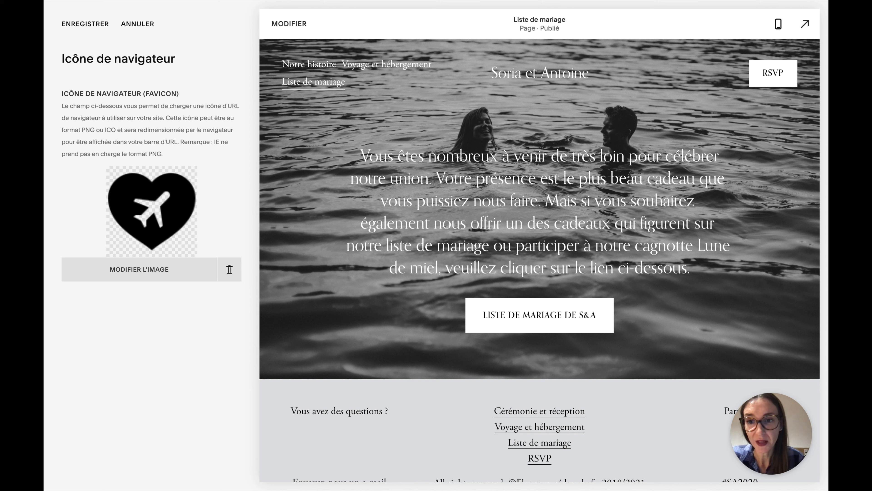
{"action": "left_click", "coordinate": [85, 23]}
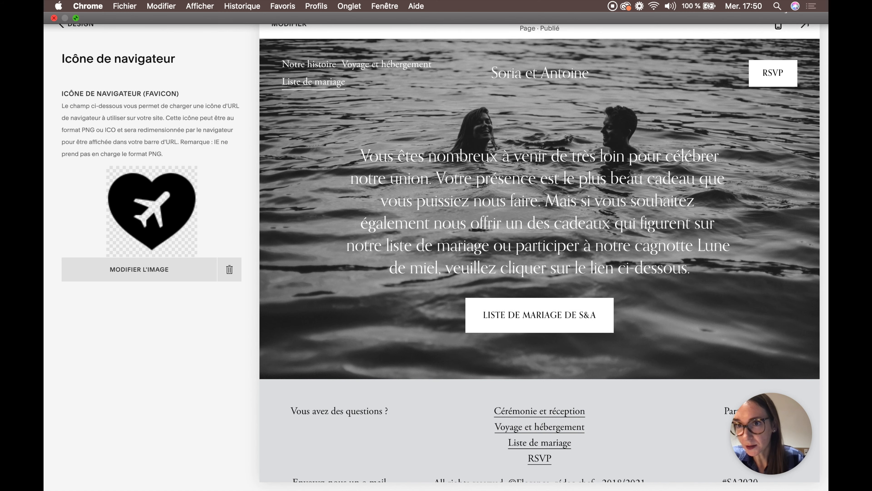
Load rhombus-swan-s7at.squarespace.com/?noredirect in a new browser tab to check the site's favicon
{"action": "left_click", "coordinate": [75, 17]}
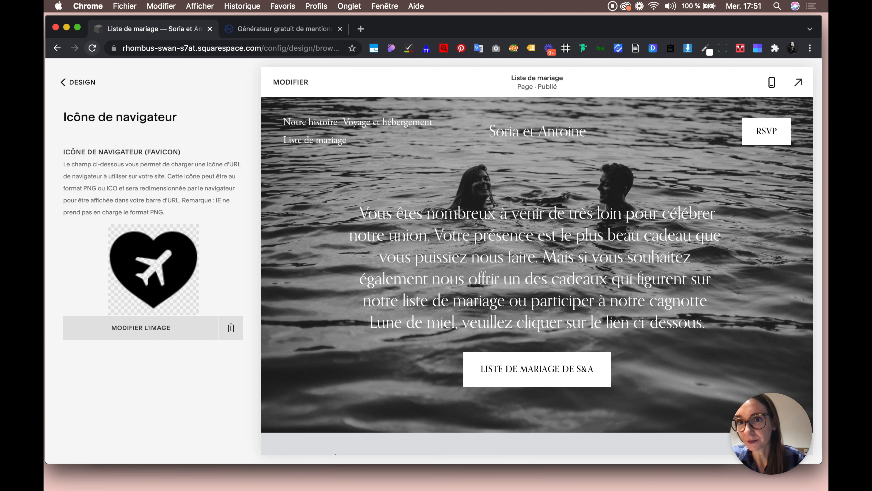
{"action": "left_click", "coordinate": [206, 48]}
{"action": "key", "text": "super+c"}
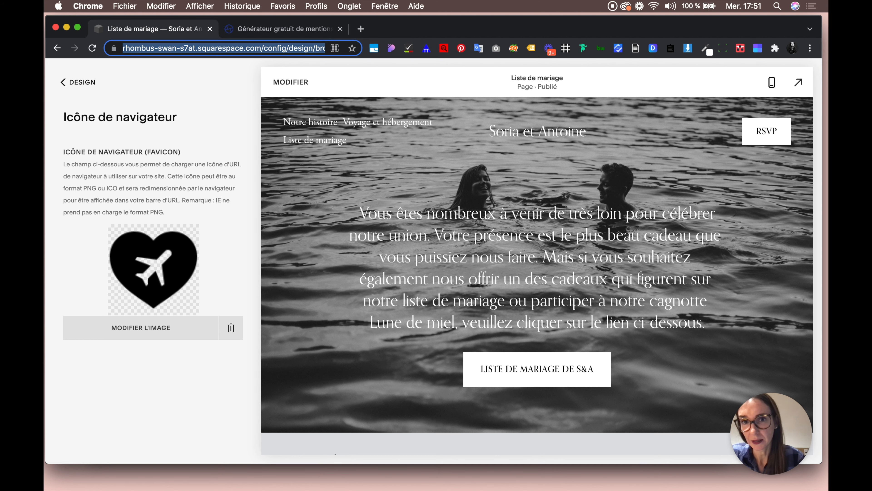
{"action": "key", "text": "super+t"}
{"action": "key", "text": "super+v"}
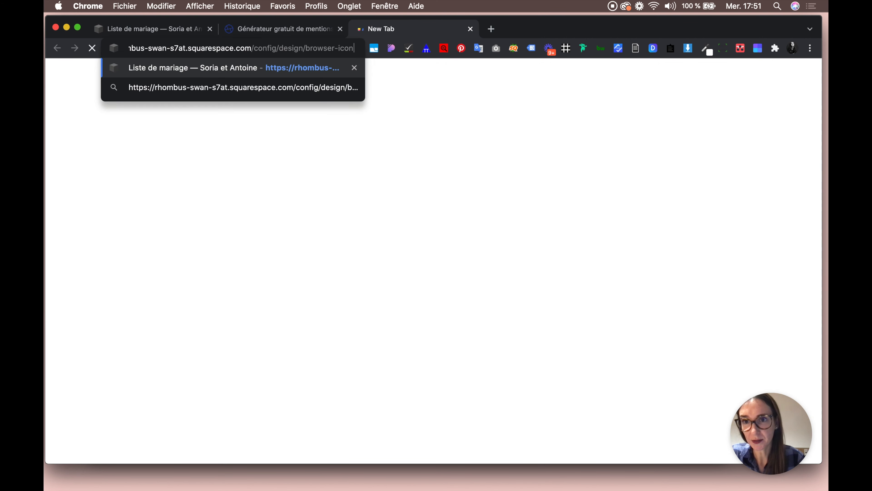
{"action": "left_click_drag", "start_coordinate": [254, 47], "coordinate": [353, 48]}
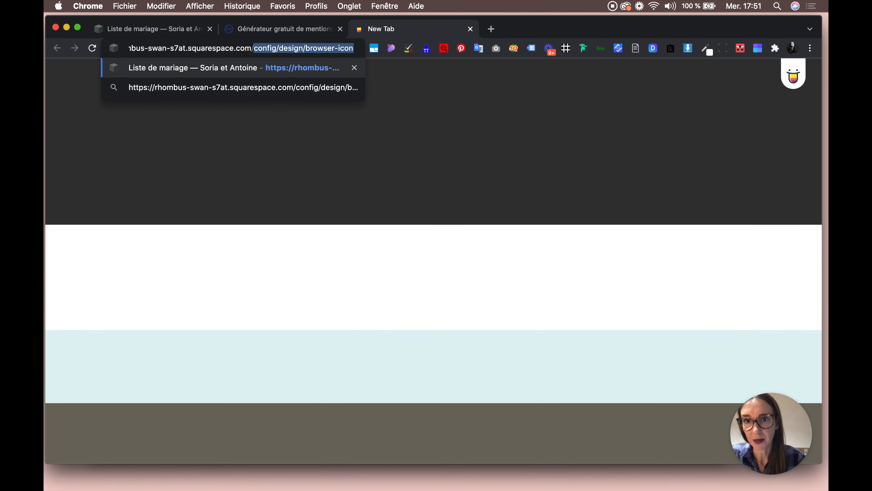
{"action": "type", "text": "?noredirect"}
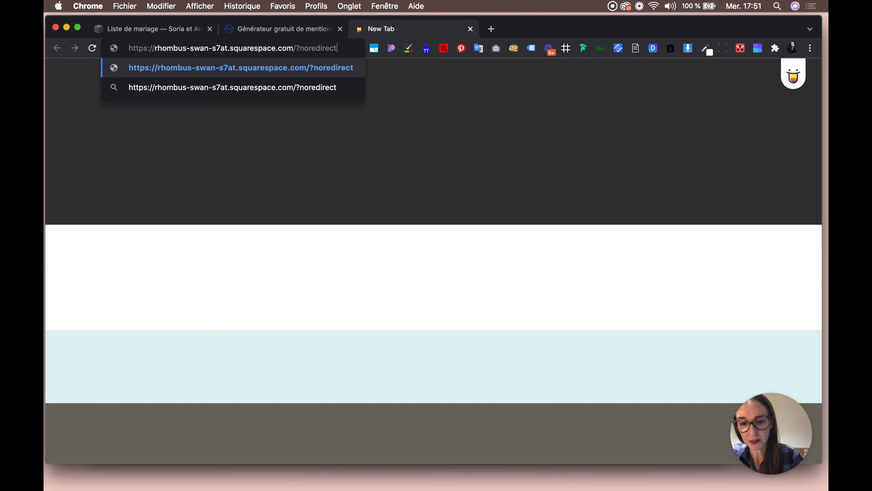
{"action": "key", "text": "Return"}
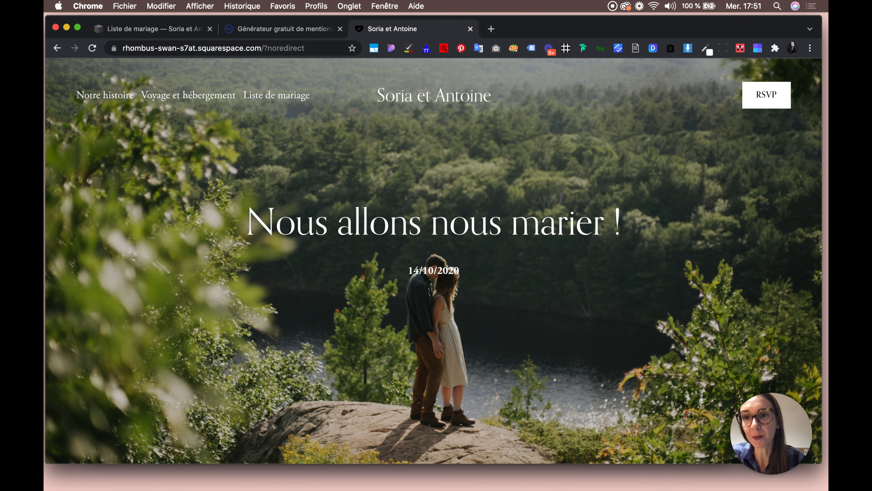
Back in the site editor, upload the black-and-white photo of the couple in the water as the social sharing logo and save it
{"action": "key", "text": "ctrl+Tab"}
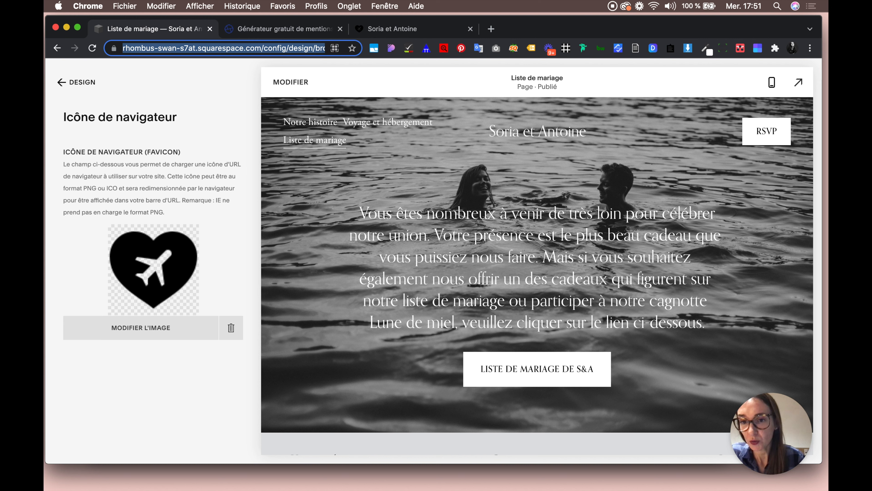
{"action": "left_click", "coordinate": [62, 82]}
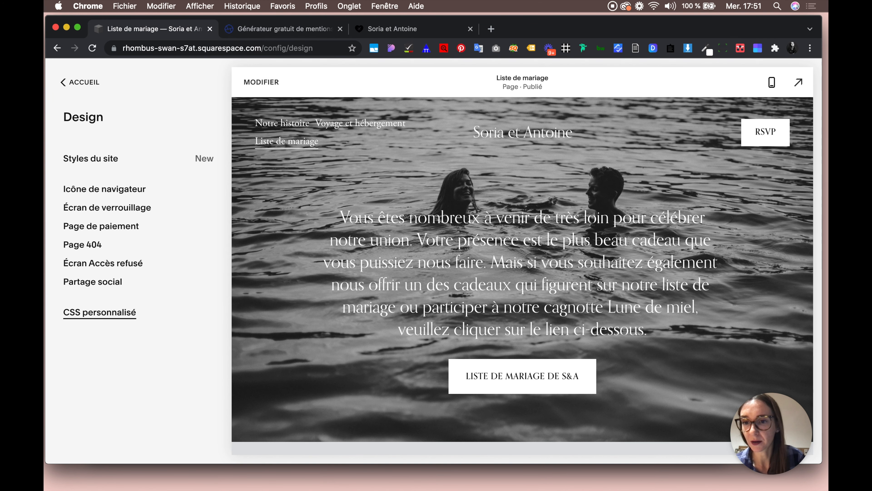
{"action": "left_click", "coordinate": [92, 281]}
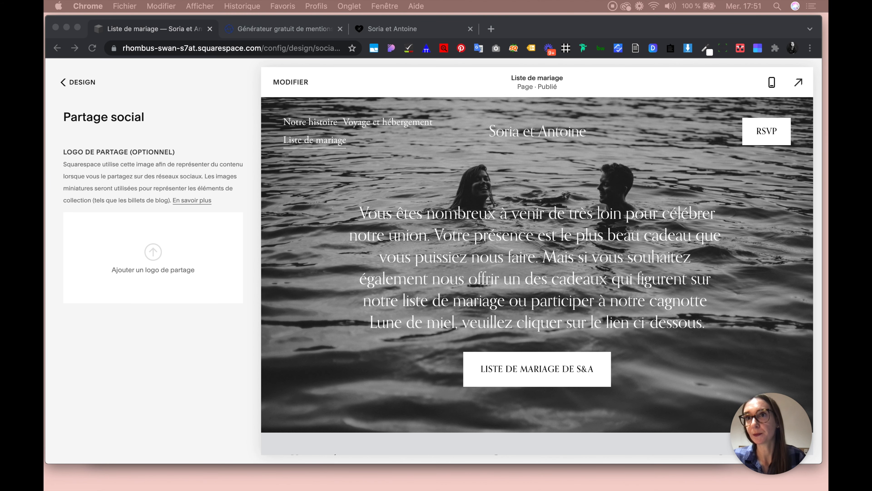
{"action": "left_click_drag", "start_coordinate": [46, 246], "coordinate": [153, 254]}
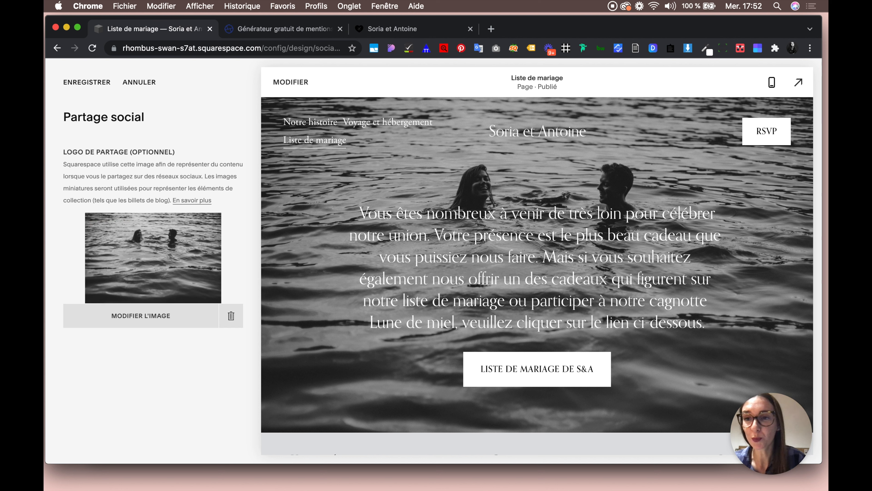
{"action": "left_click", "coordinate": [87, 82]}
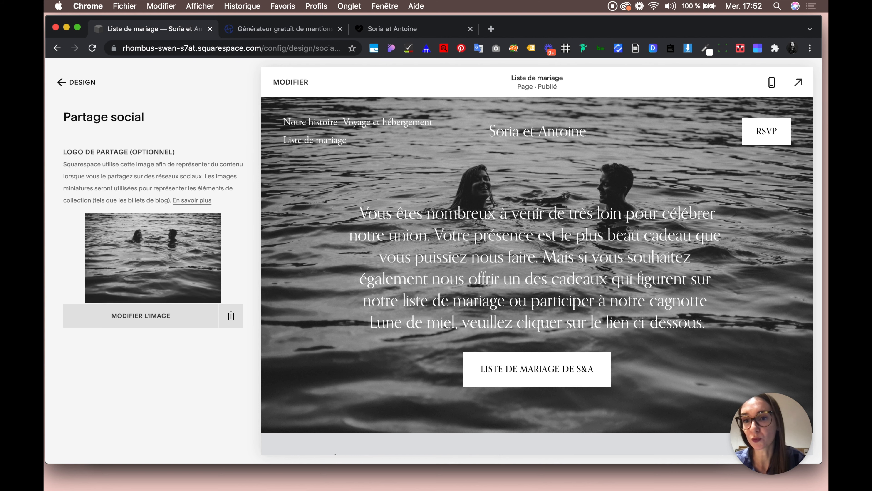
{"action": "left_click", "coordinate": [63, 82]}
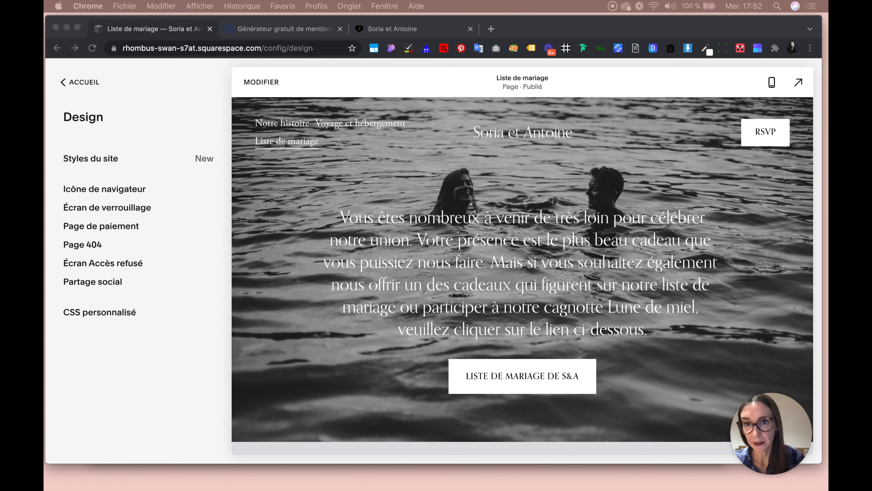
Switch to the Orson.io legal notice generator, start the website owner form and close the donation banner
{"action": "left_click", "coordinate": [281, 29]}
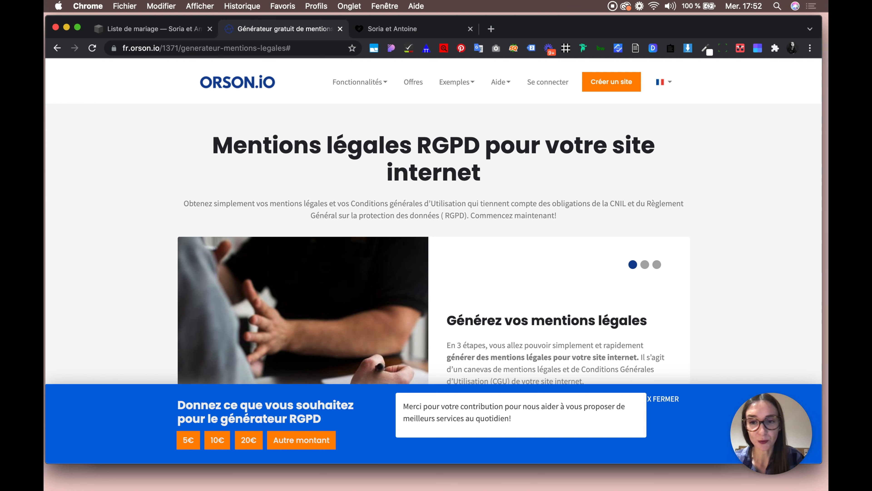
{"action": "scroll", "coordinate": [433, 223], "scroll_direction": "down", "scroll_amount": 6}
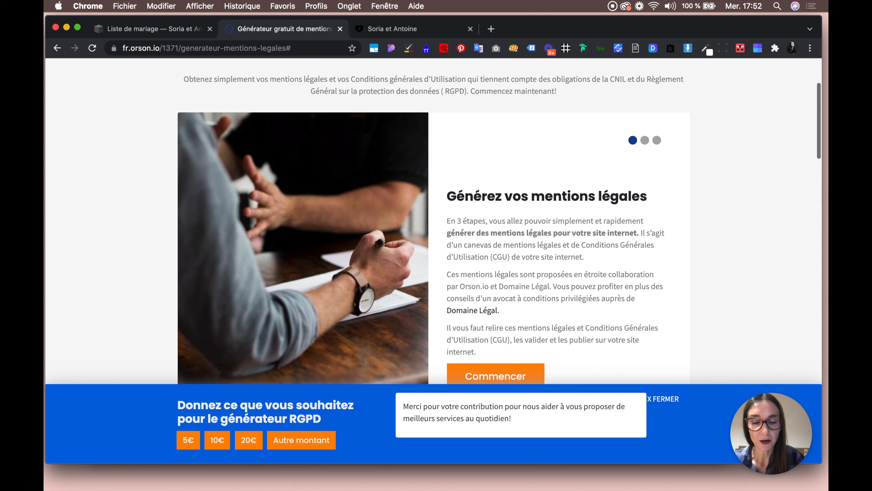
{"action": "left_click", "coordinate": [495, 274]}
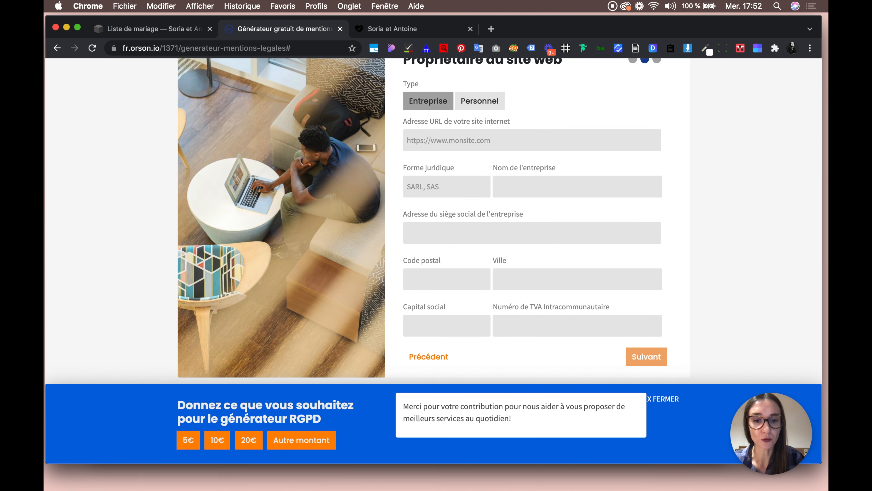
{"action": "left_click", "coordinate": [663, 399]}
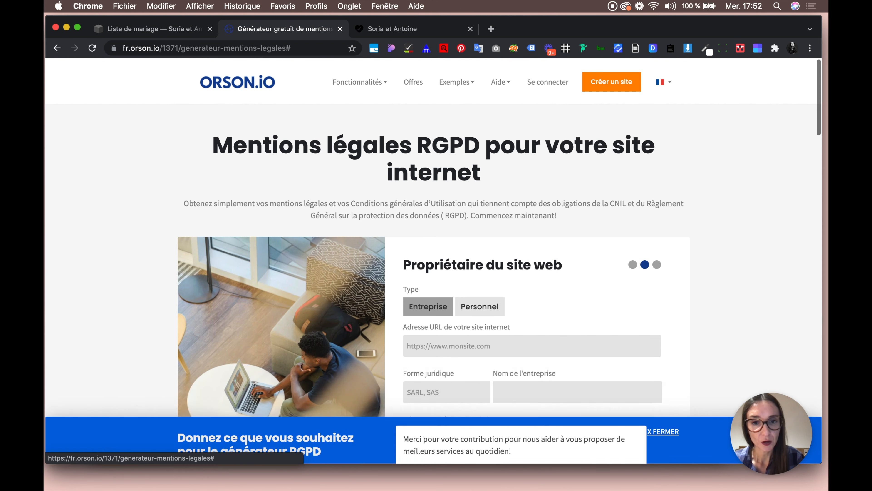
{"action": "scroll", "coordinate": [480, 240], "scroll_direction": "down", "scroll_amount": 3}
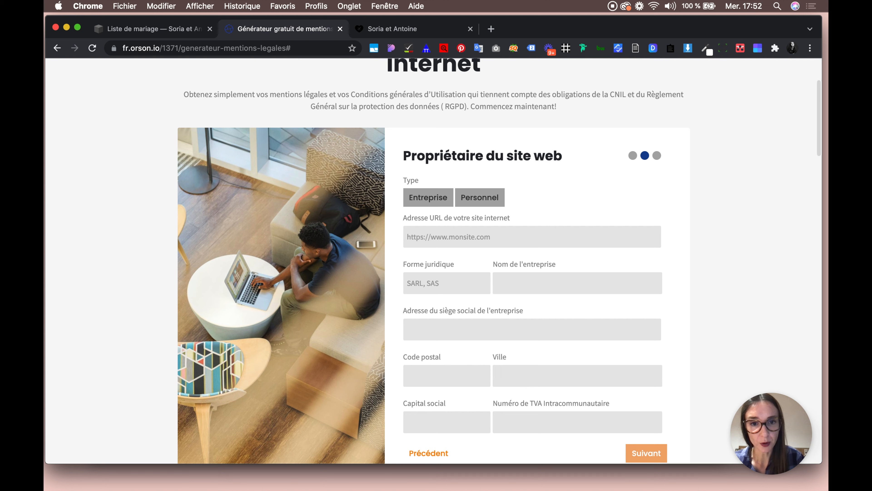
Compare the Personnel and Entreprise owner types, keep Entreprise selected, and examine the required company fields
{"action": "left_click", "coordinate": [480, 197]}
{"action": "left_click", "coordinate": [428, 197]}
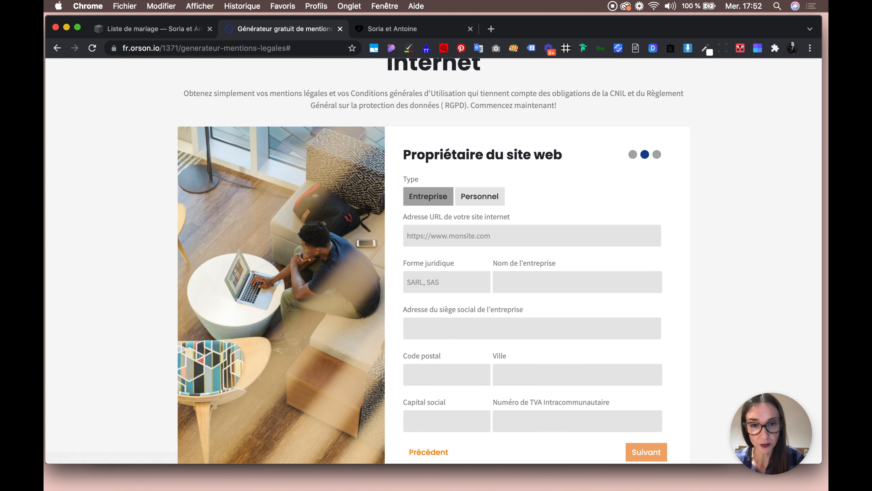
{"action": "scroll", "coordinate": [433, 240], "scroll_direction": "down", "scroll_amount": 3}
{"action": "scroll", "coordinate": [433, 262], "scroll_direction": "up", "scroll_amount": 3}
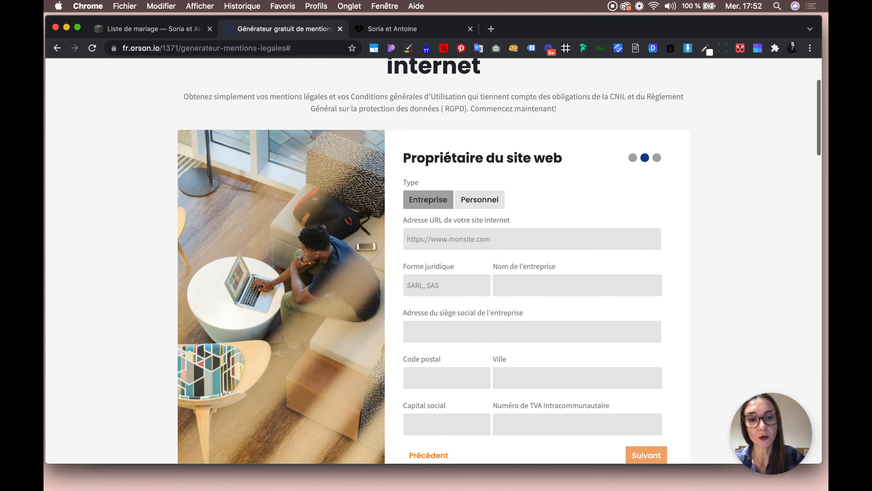
{"action": "scroll", "coordinate": [433, 262], "scroll_direction": "down", "scroll_amount": 1}
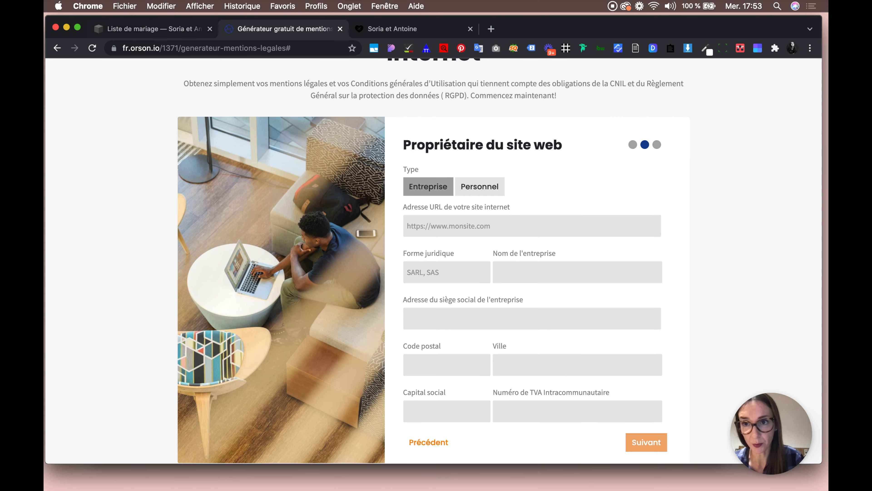
Back in the Squarespace editor, examine the site footer and the pages available for the 404 error page
{"action": "left_click", "coordinate": [151, 29]}
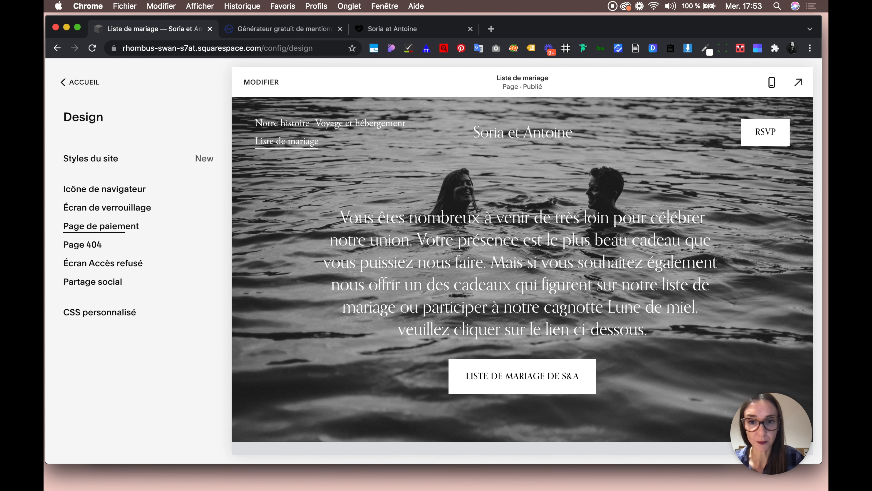
{"action": "scroll", "coordinate": [522, 268], "scroll_direction": "down", "scroll_amount": 5}
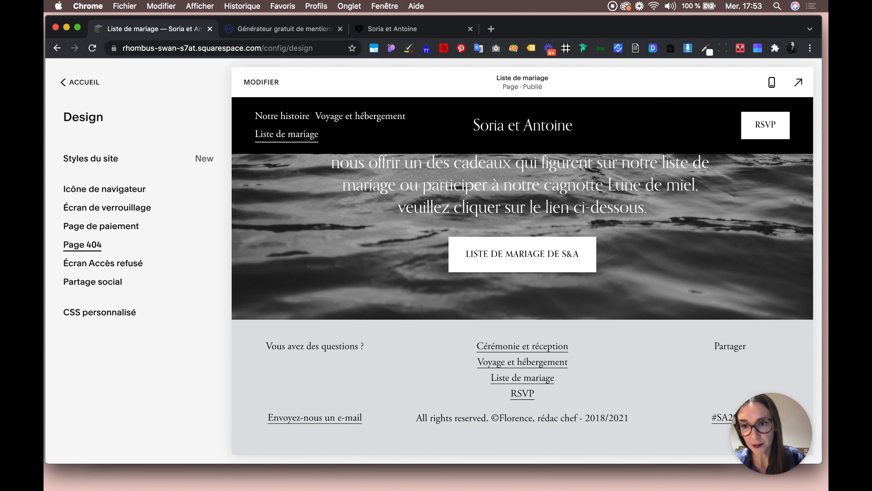
{"action": "left_click", "coordinate": [82, 244]}
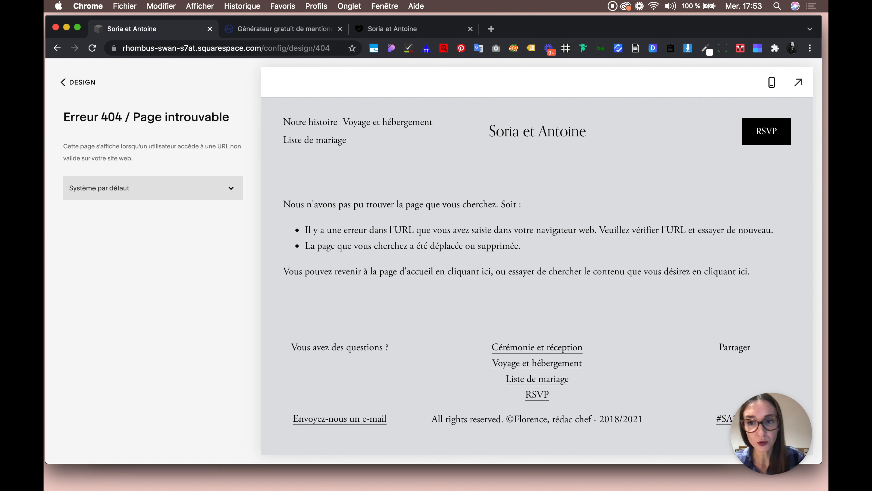
{"action": "left_click", "coordinate": [153, 188]}
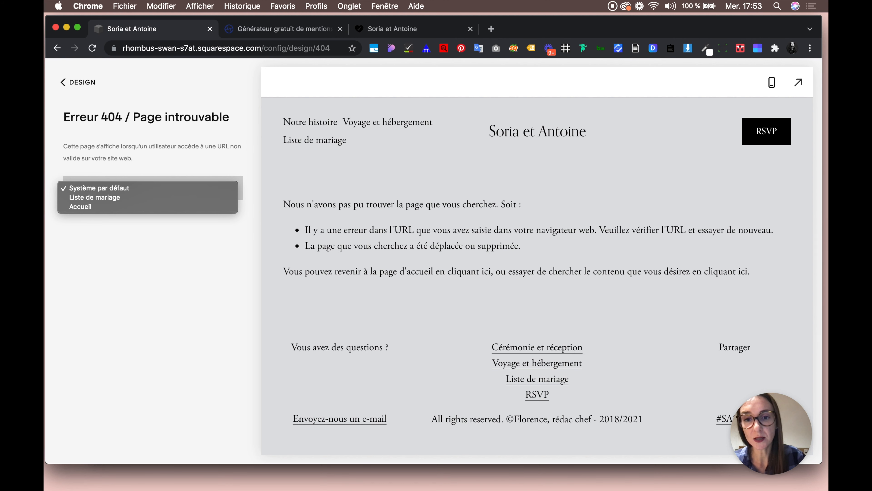
{"action": "key", "text": "Escape"}
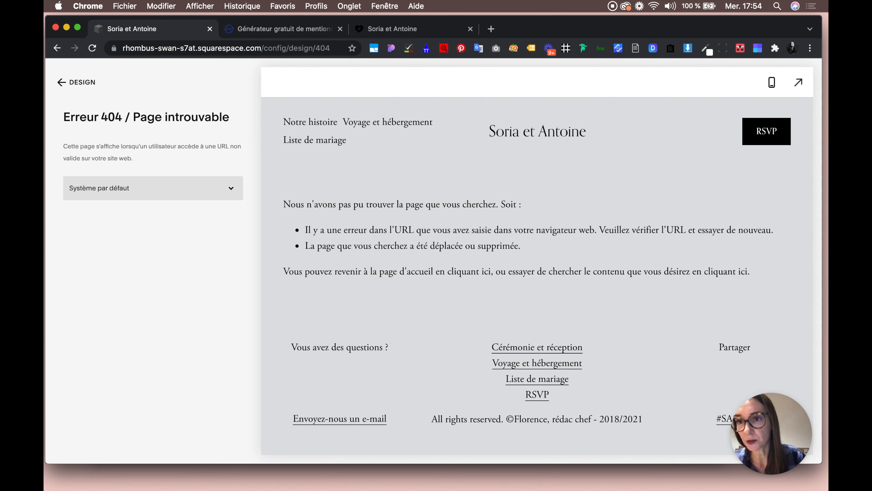
Duplicate the Liste de mariage page from its general page settings and confirm the copy
{"action": "left_click", "coordinate": [78, 82]}
{"action": "left_click", "coordinate": [80, 82]}
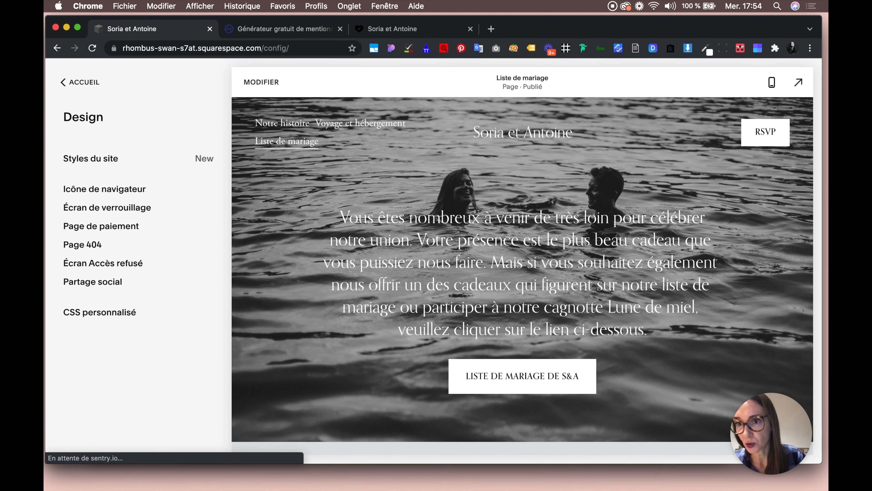
{"action": "left_click", "coordinate": [81, 153]}
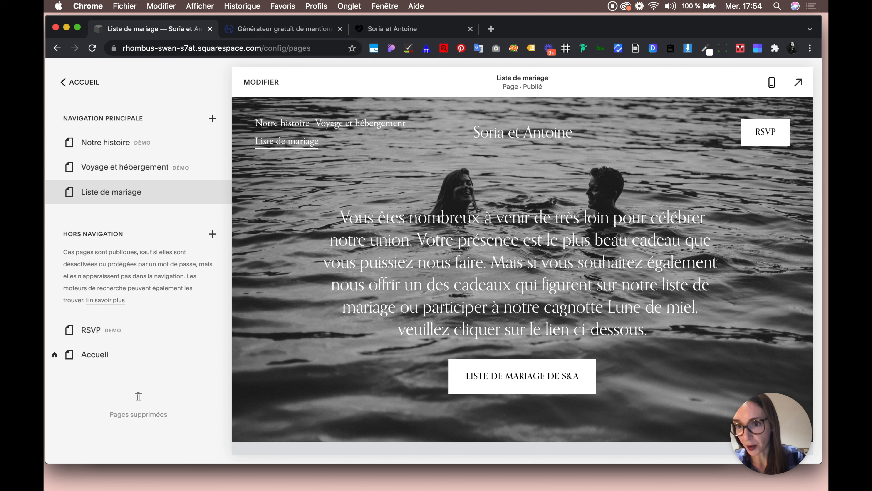
{"action": "mouse_move", "coordinate": [137, 354]}
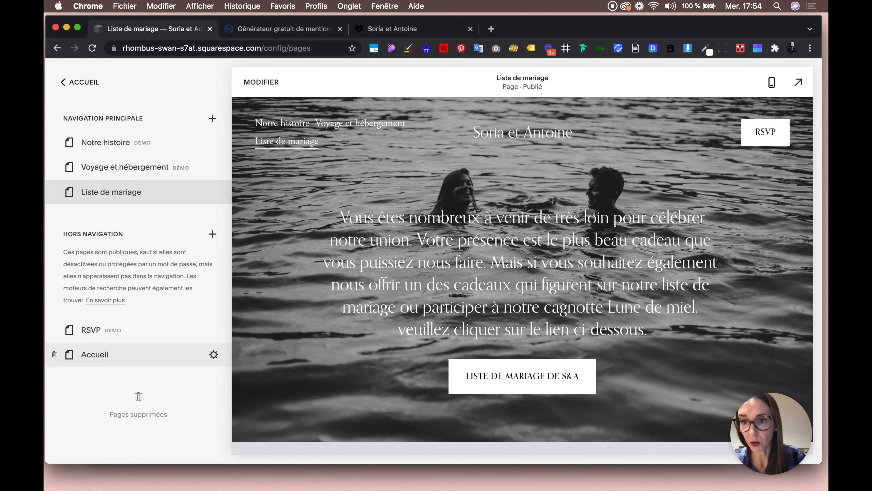
{"action": "left_click", "coordinate": [213, 191]}
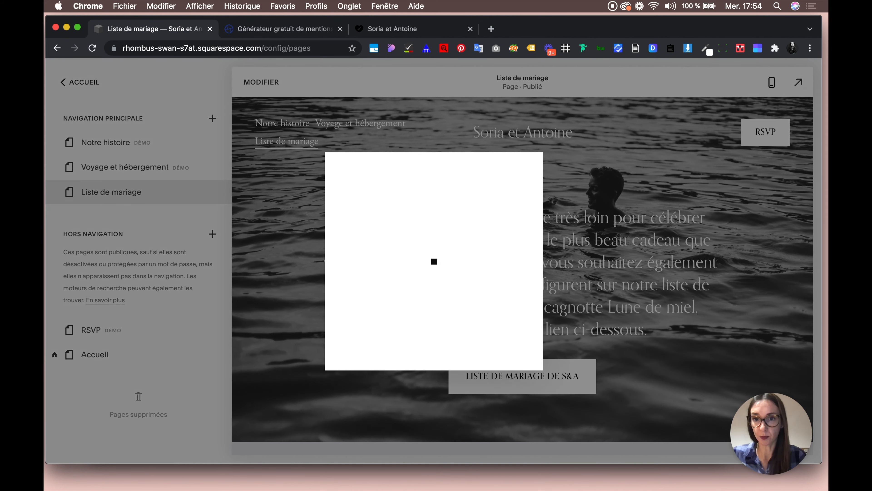
{"action": "scroll", "coordinate": [521, 261], "scroll_direction": "down", "scroll_amount": 3}
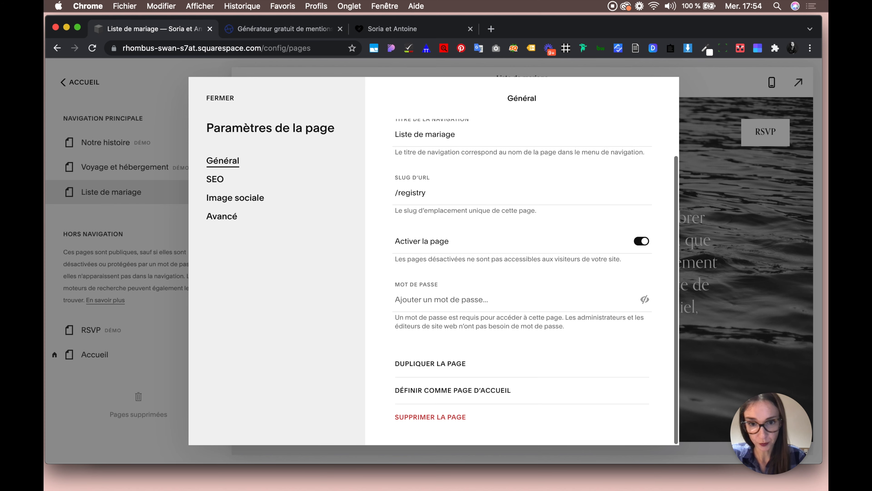
{"action": "left_click", "coordinate": [431, 364]}
{"action": "key", "text": "Tab"}
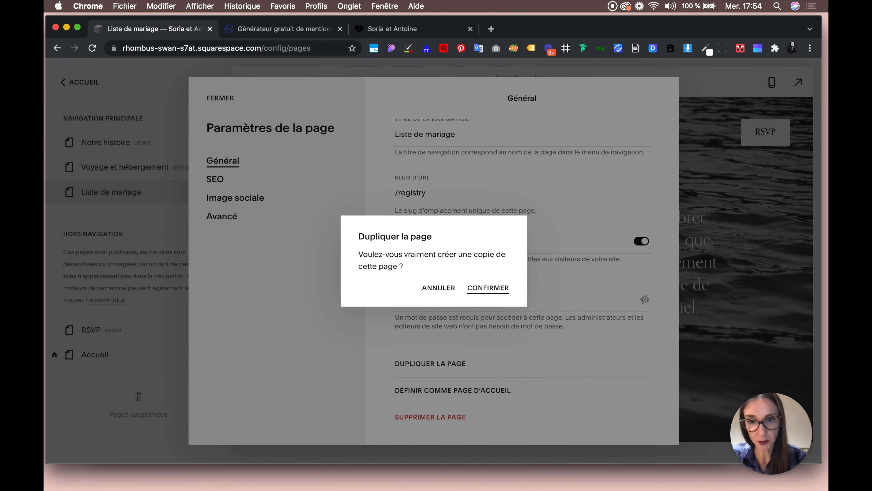
{"action": "key", "text": "Return"}
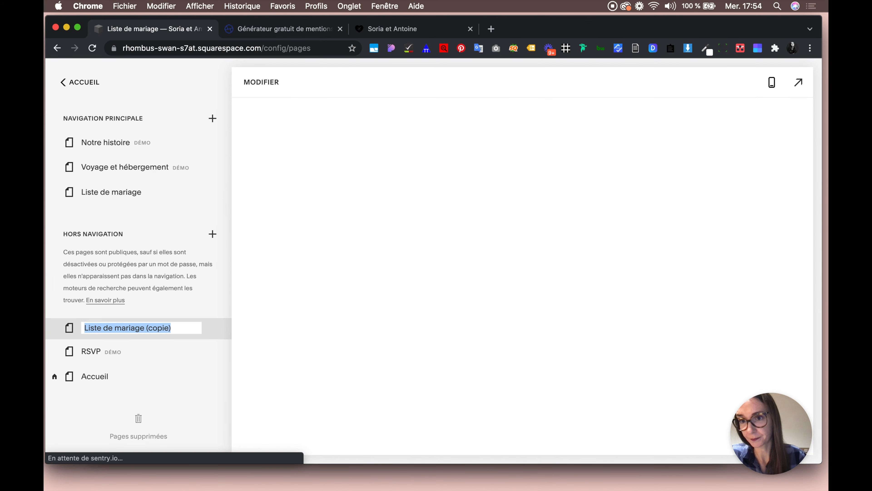
Name the duplicated page Erreur 404
{"action": "type", "text": "Erreur "}
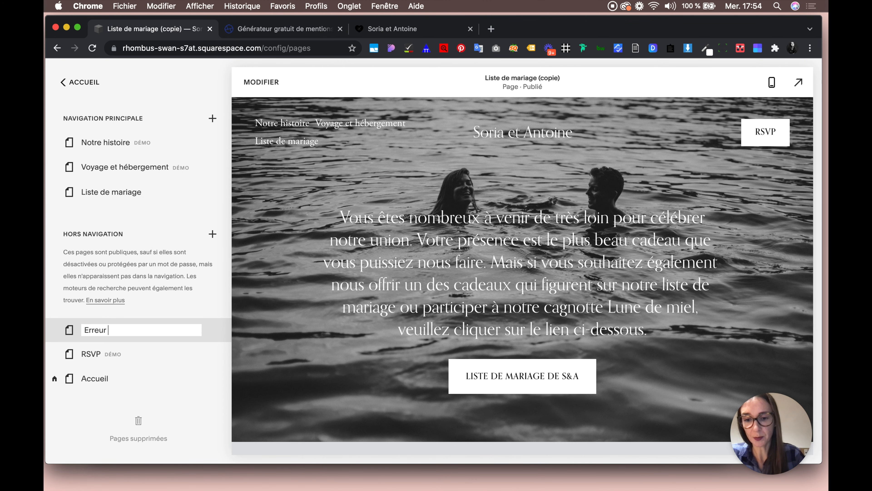
{"action": "type", "text": "404"}
{"action": "key", "text": "Return"}
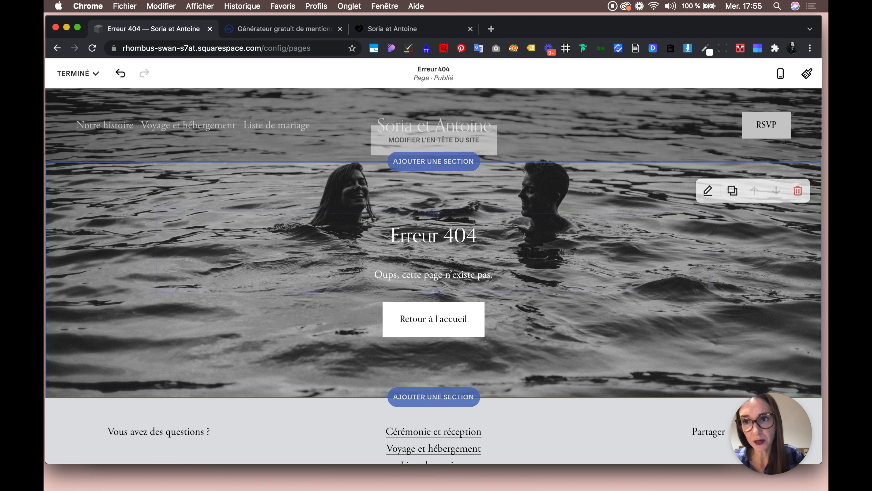
Save the edited error page, set Erreur 404 as the site's page for invalid URLs and save the setting
{"action": "left_click", "coordinate": [78, 73]}
{"action": "left_click", "coordinate": [84, 95]}
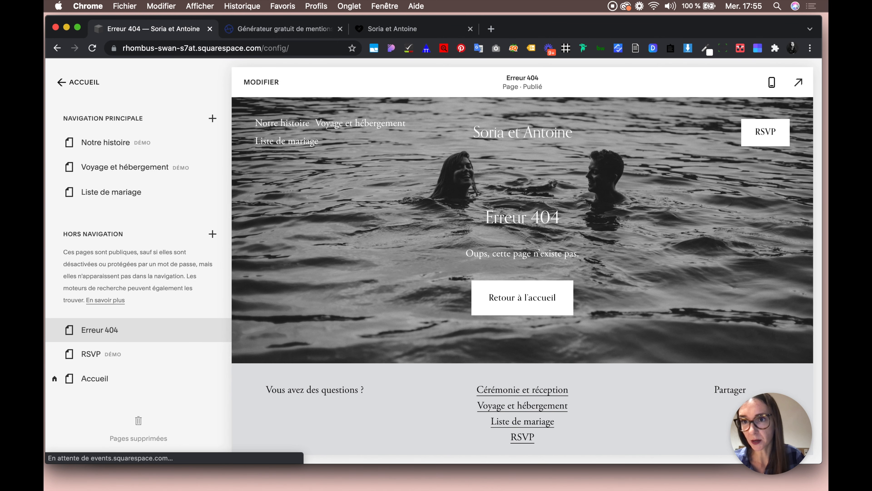
{"action": "left_click", "coordinate": [63, 82]}
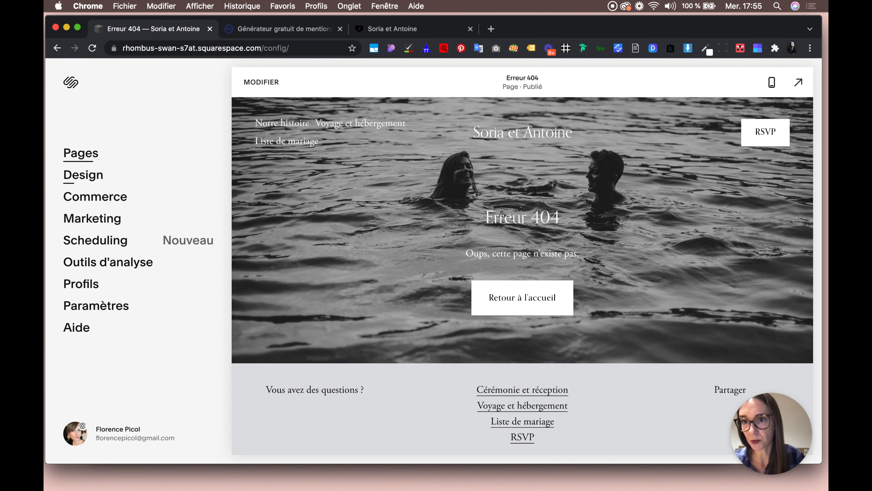
{"action": "left_click", "coordinate": [83, 174]}
{"action": "left_click", "coordinate": [82, 244]}
{"action": "left_click", "coordinate": [153, 188]}
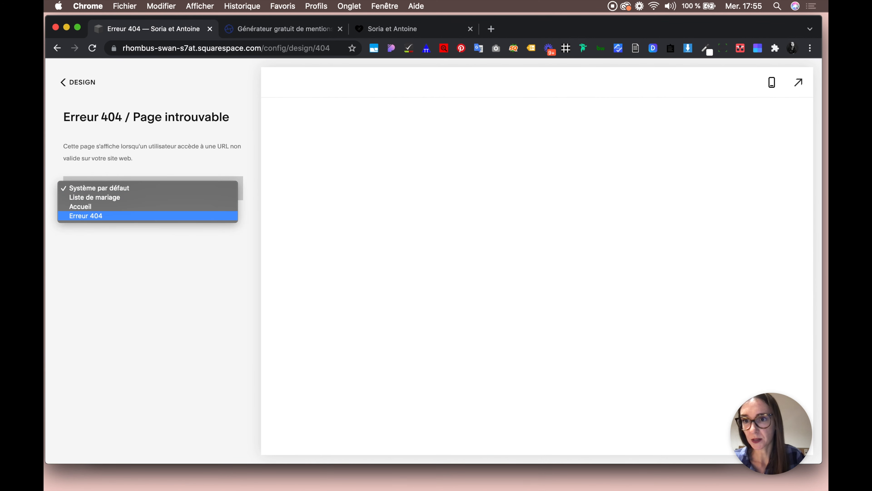
{"action": "key", "text": "Escape"}
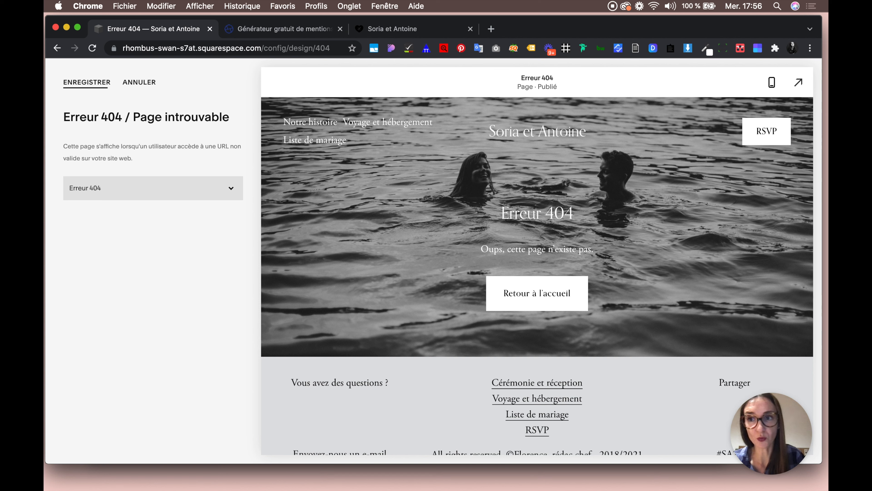
{"action": "left_click", "coordinate": [86, 83]}
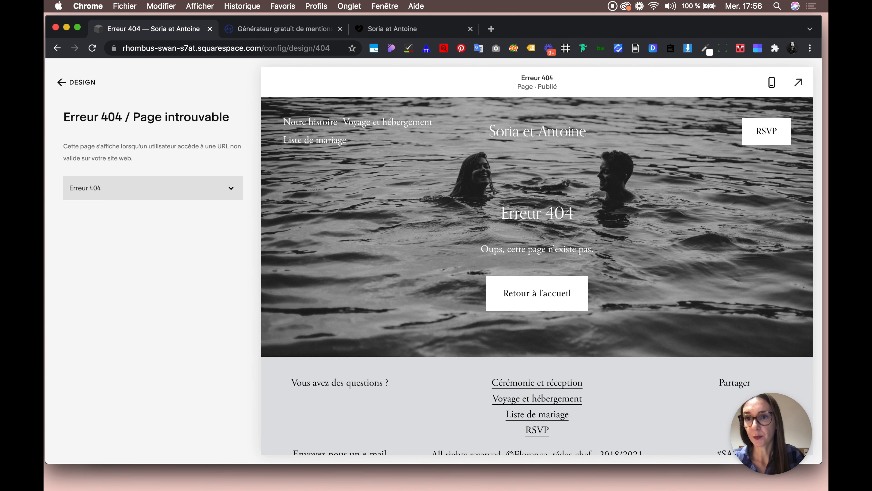
{"action": "left_click", "coordinate": [62, 82]}
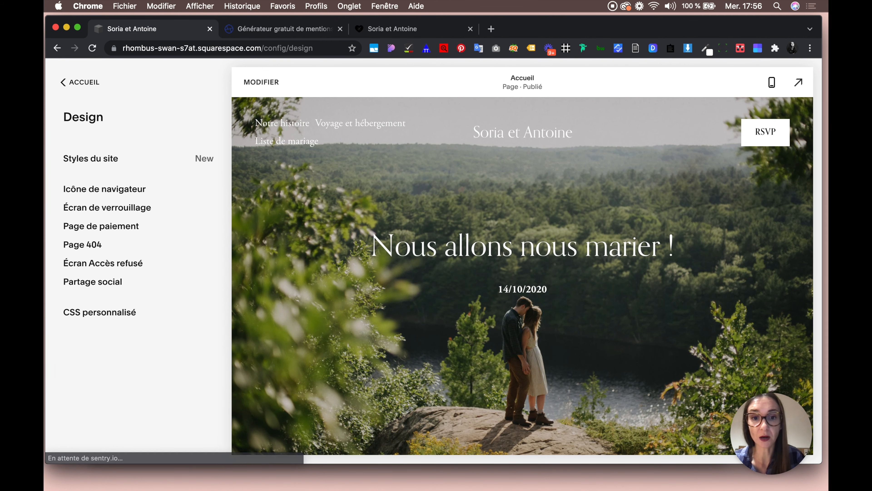
Rename the site identifier of the built-in domain to preview-soriaetantoine and confirm the URL change
{"action": "key", "text": "super+3"}
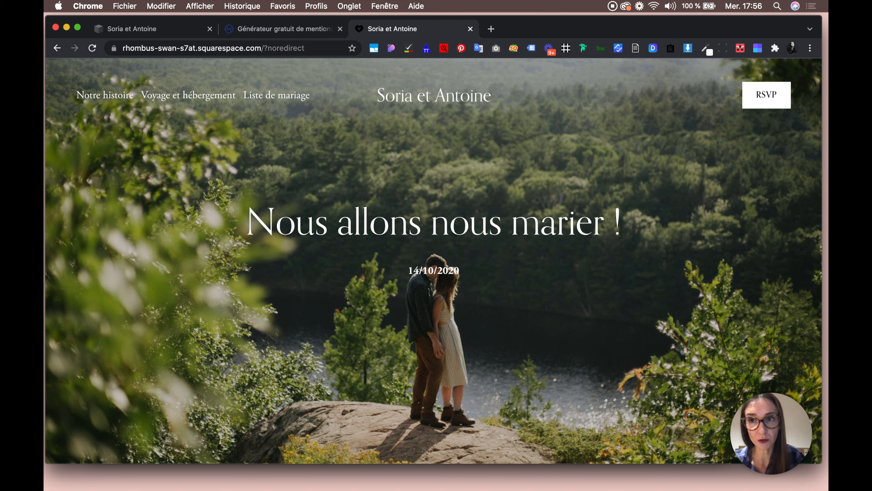
{"action": "key", "text": "super+1"}
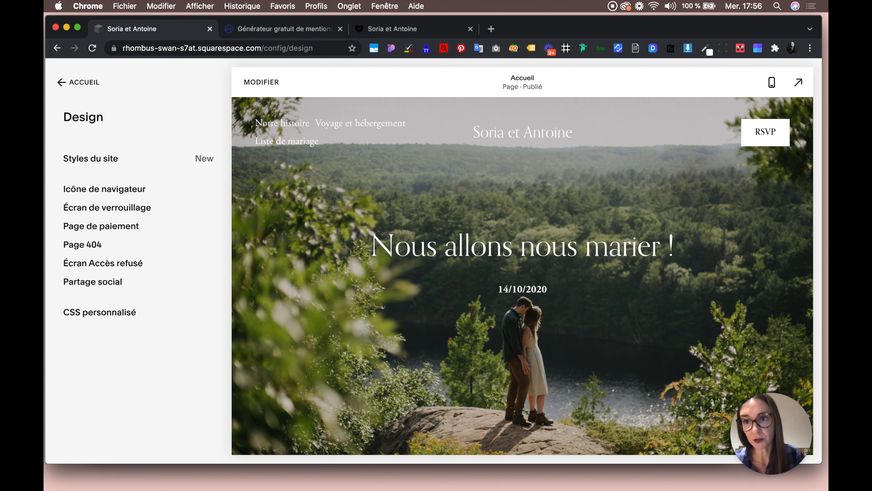
{"action": "left_click", "coordinate": [80, 82]}
{"action": "left_click", "coordinate": [92, 308]}
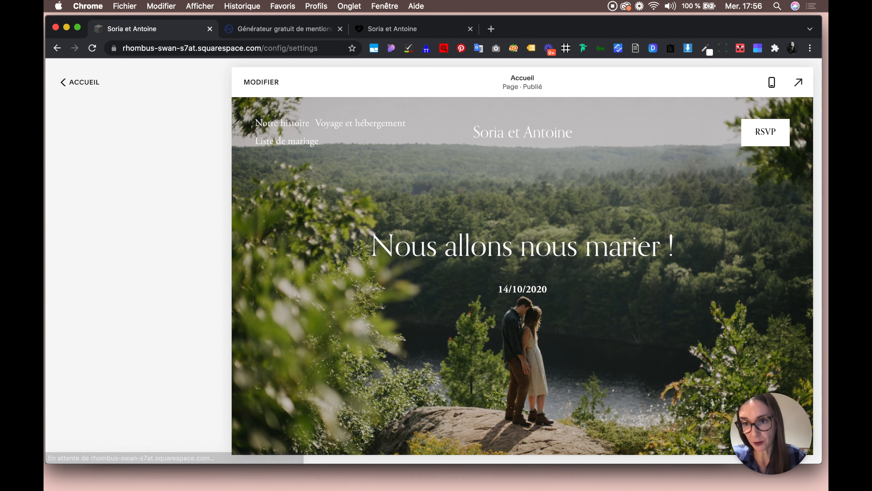
{"action": "scroll", "coordinate": [120, 326], "scroll_direction": "down", "scroll_amount": 2}
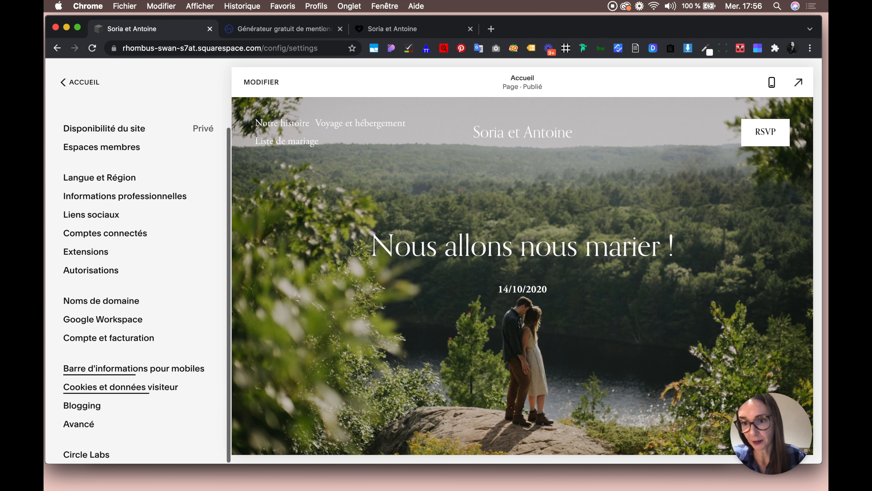
{"action": "left_click", "coordinate": [101, 301]}
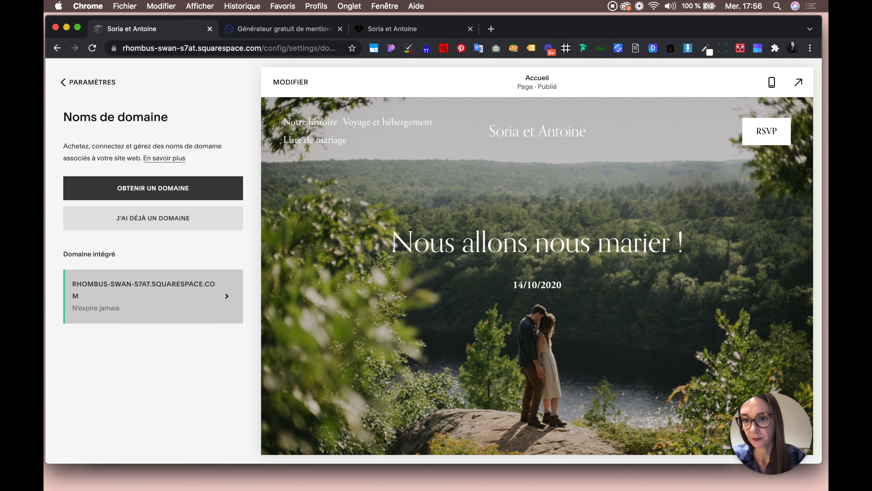
{"action": "left_click", "coordinate": [153, 297]}
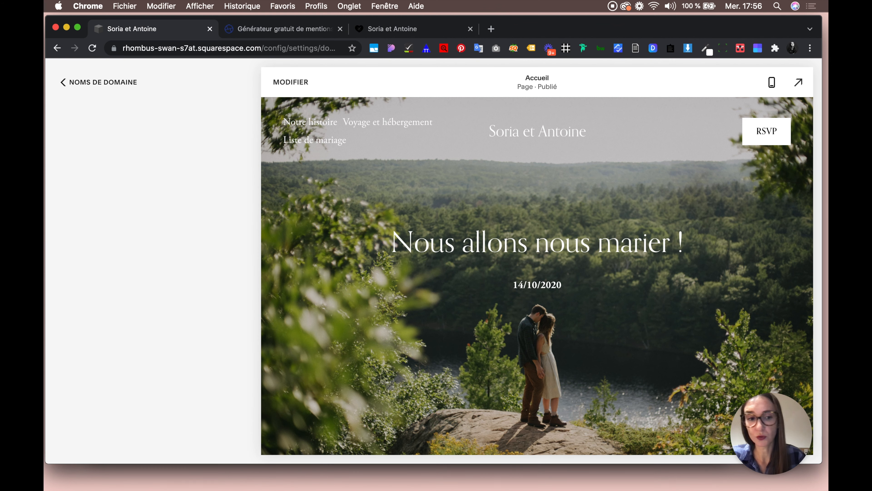
{"action": "type", "text": "soriaetantoine"}
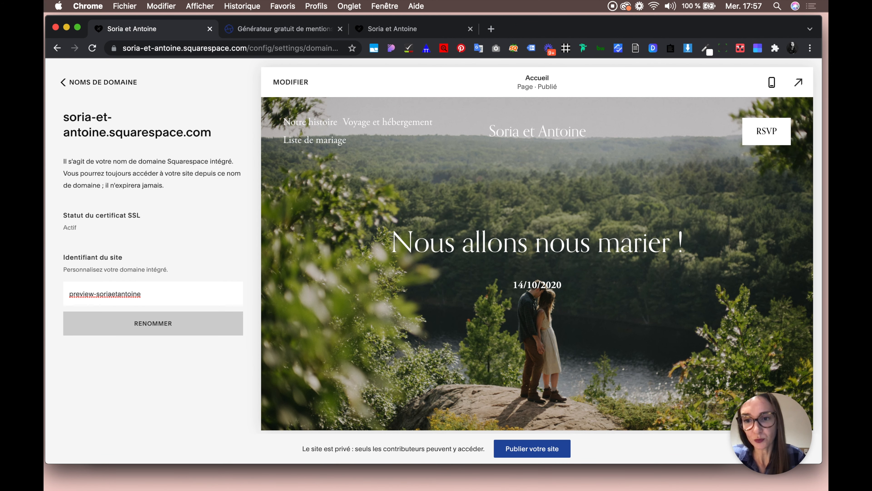
{"action": "left_click", "coordinate": [152, 323]}
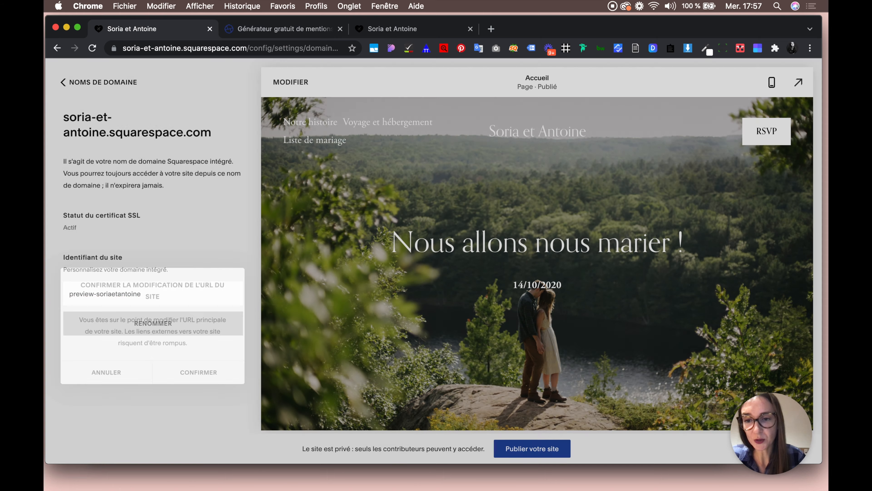
{"action": "left_click", "coordinate": [201, 372]}
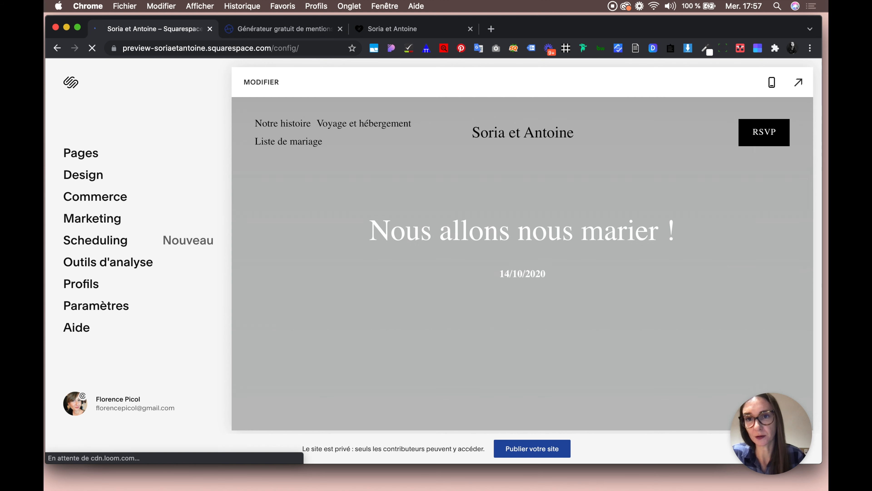
Load preview-soriaetantoine.squarespace.com/?noredirect in the site preview tab and look over the home page
{"action": "left_click", "coordinate": [220, 48]}
{"action": "key", "text": "super+c"}
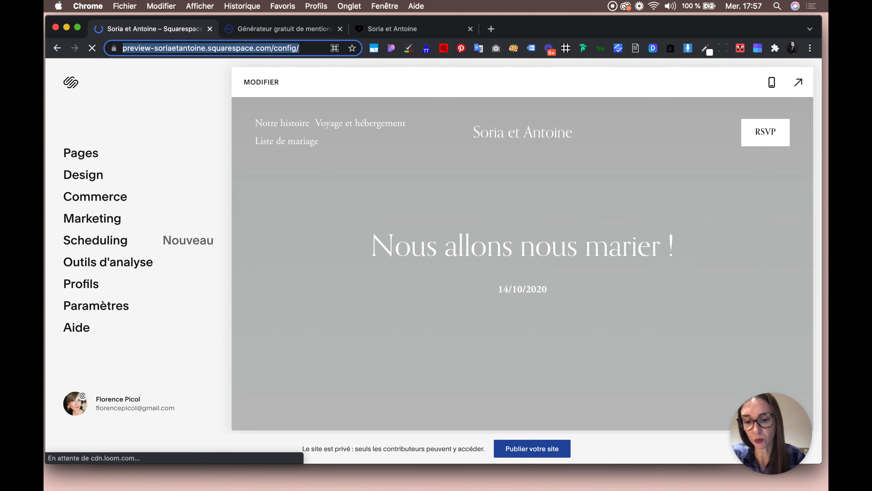
{"action": "key", "text": "super+3"}
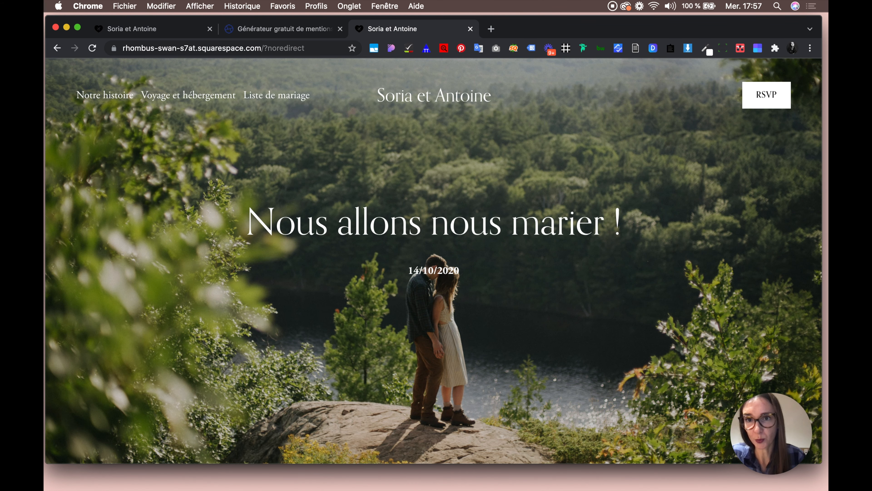
{"action": "key", "text": "super+l"}
{"action": "key", "text": "super+v"}
{"action": "left_click_drag", "start_coordinate": [307, 48], "coordinate": [331, 48]}
{"action": "type", "text": "?noredirect"}
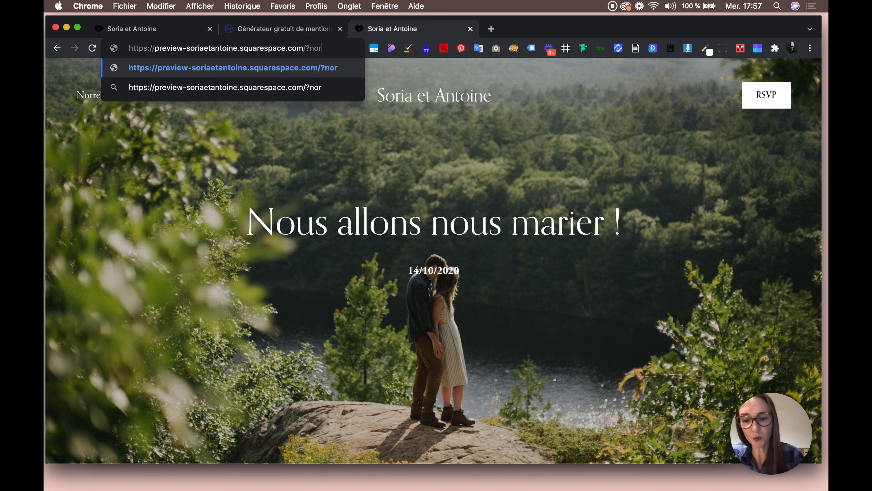
{"action": "key", "text": "Return"}
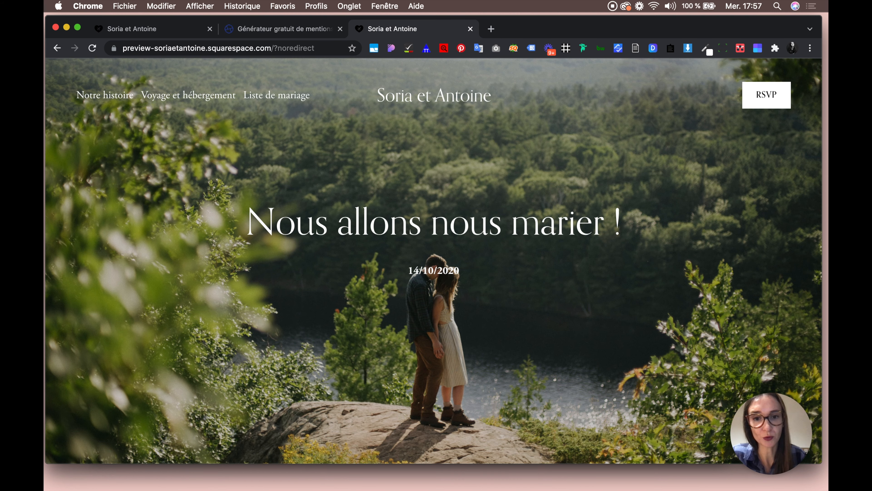
{"action": "scroll", "coordinate": [434, 261], "scroll_direction": "down", "scroll_amount": 10}
{"action": "scroll", "coordinate": [434, 261], "scroll_direction": "up", "scroll_amount": 10}
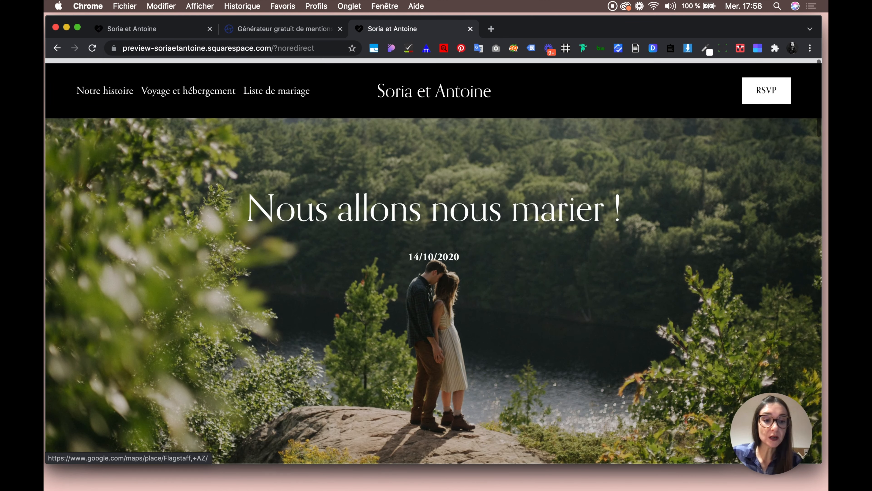
{"action": "scroll", "coordinate": [434, 261], "scroll_direction": "up", "scroll_amount": 1}
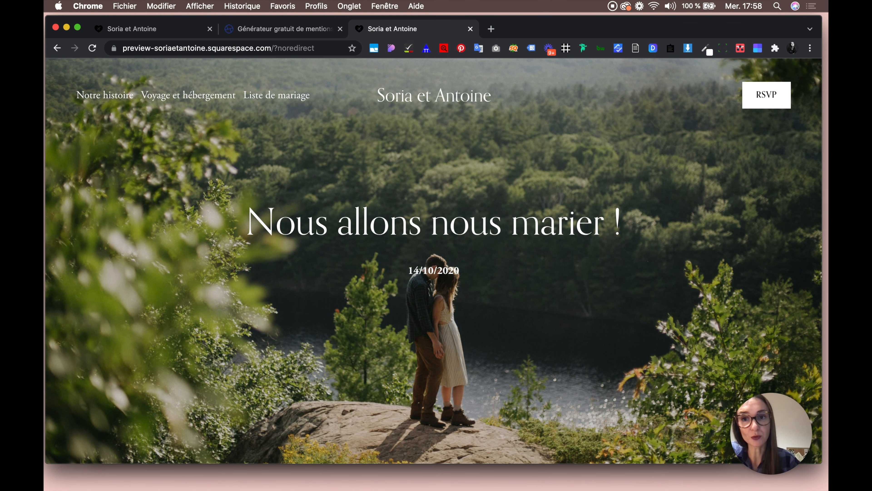
Close the legal notice generator page and review the previewed home page from its header down to the footer
{"action": "key", "text": "super+1"}
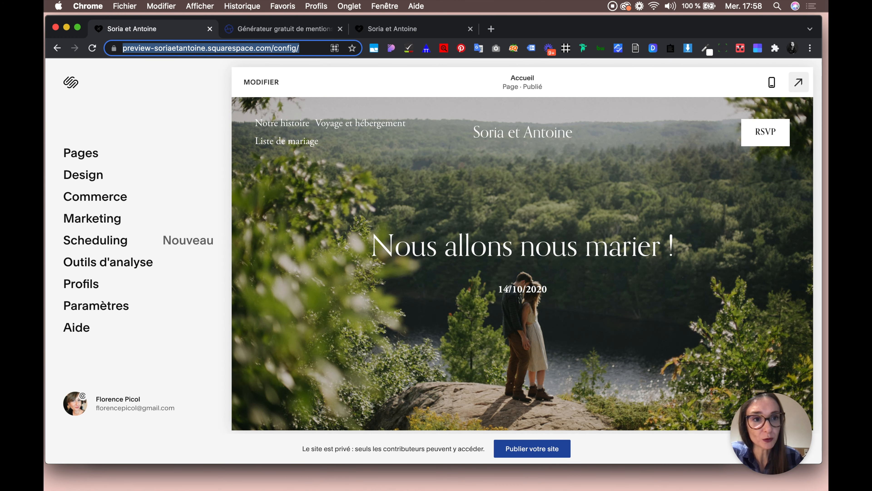
{"action": "left_click", "coordinate": [391, 29]}
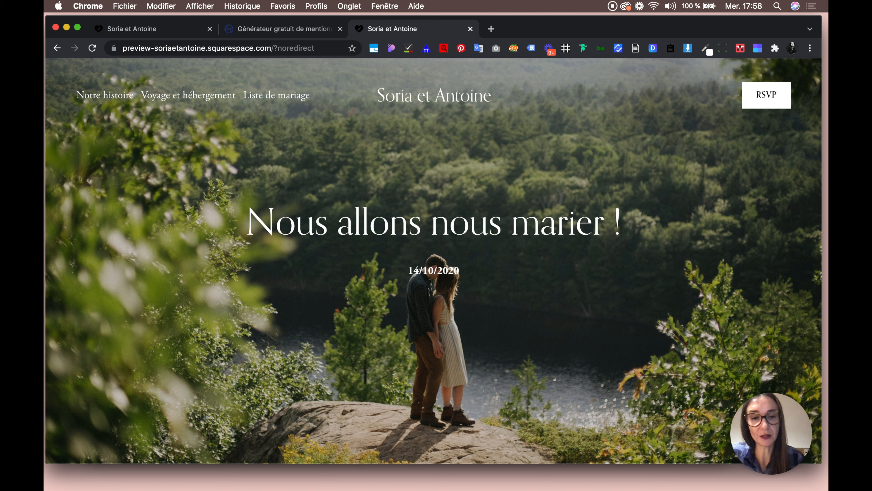
{"action": "left_click", "coordinate": [340, 29]}
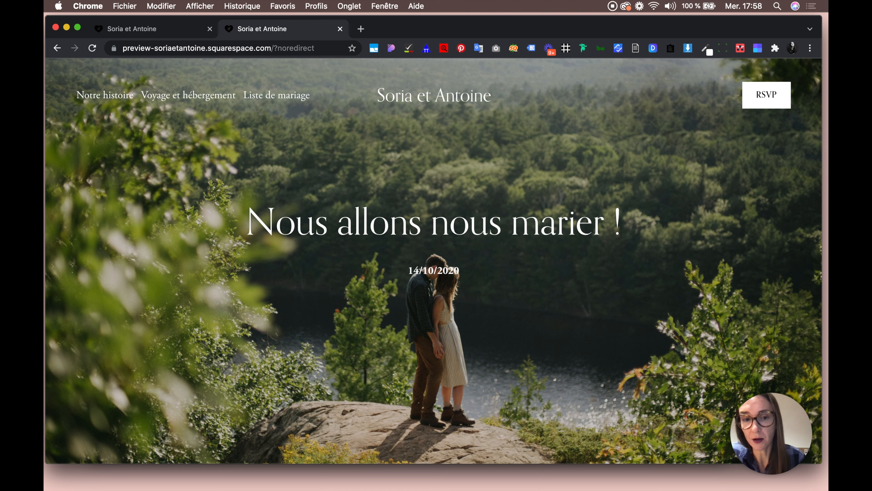
{"action": "scroll", "coordinate": [434, 261], "scroll_direction": "down", "scroll_amount": 10}
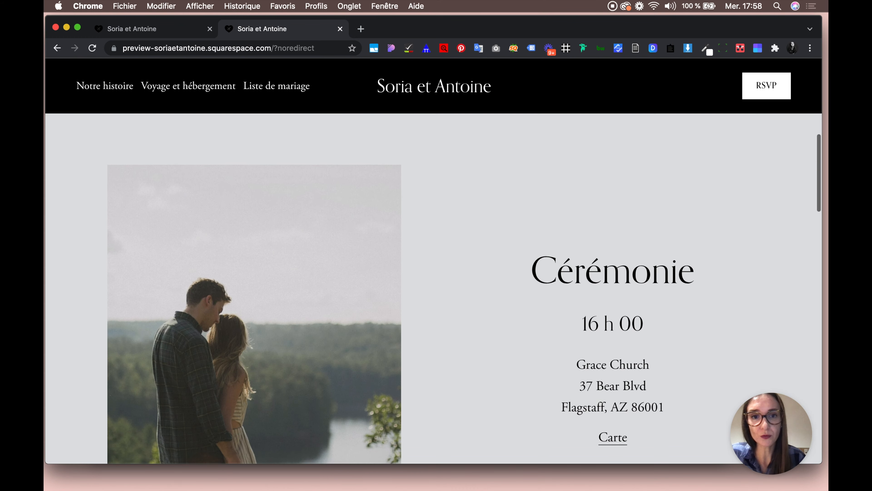
{"action": "scroll", "coordinate": [434, 261], "scroll_direction": "up", "scroll_amount": 10}
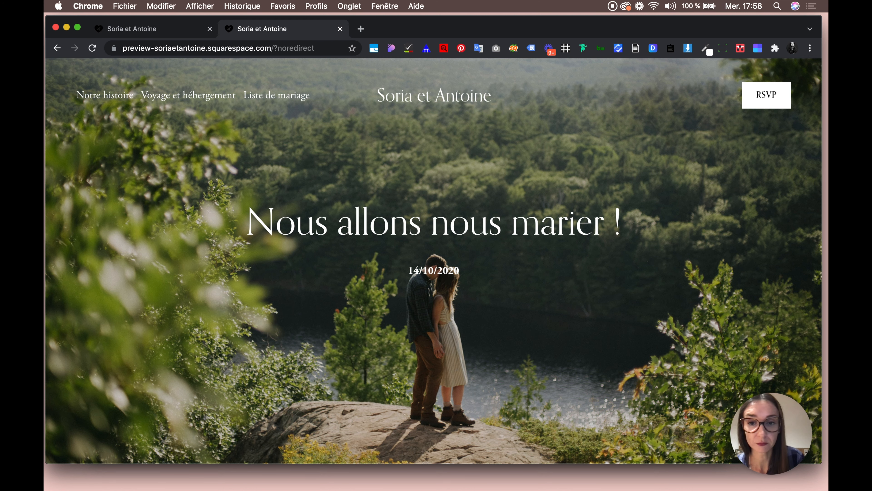
{"action": "scroll", "coordinate": [434, 261], "scroll_direction": "down", "scroll_amount": 3}
{"action": "scroll", "coordinate": [434, 261], "scroll_direction": "down", "scroll_amount": 2}
{"action": "scroll", "coordinate": [434, 261], "scroll_direction": "down", "scroll_amount": 10}
{"action": "scroll", "coordinate": [254, 316], "scroll_direction": "down", "scroll_amount": 2}
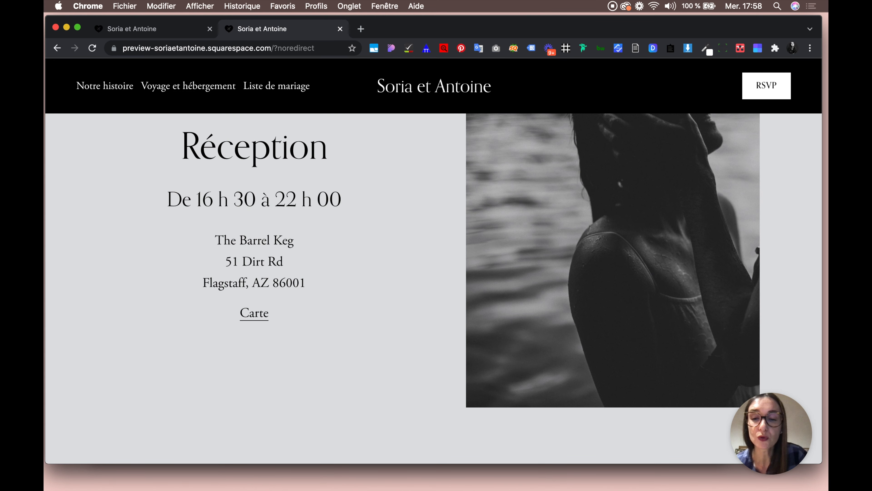
{"action": "scroll", "coordinate": [434, 288], "scroll_direction": "down", "scroll_amount": 15}
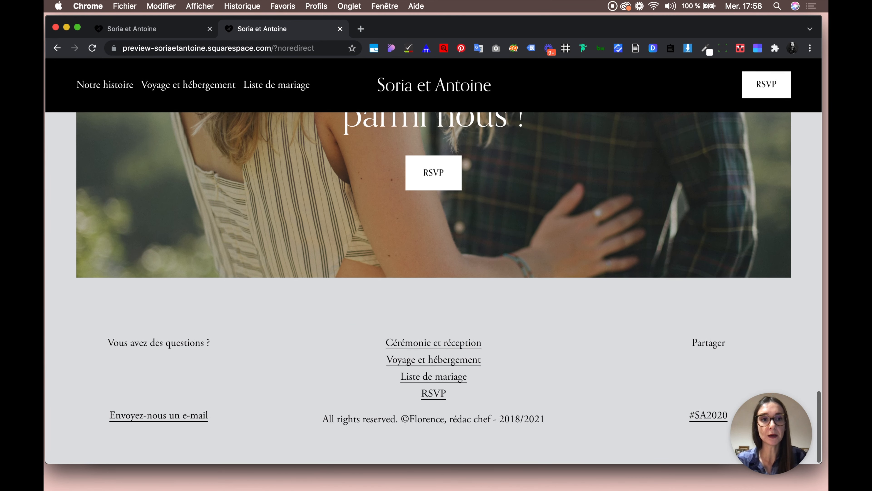
Open the RSVP page of the site preview and examine its response form down to the footer
{"action": "left_click", "coordinate": [766, 86]}
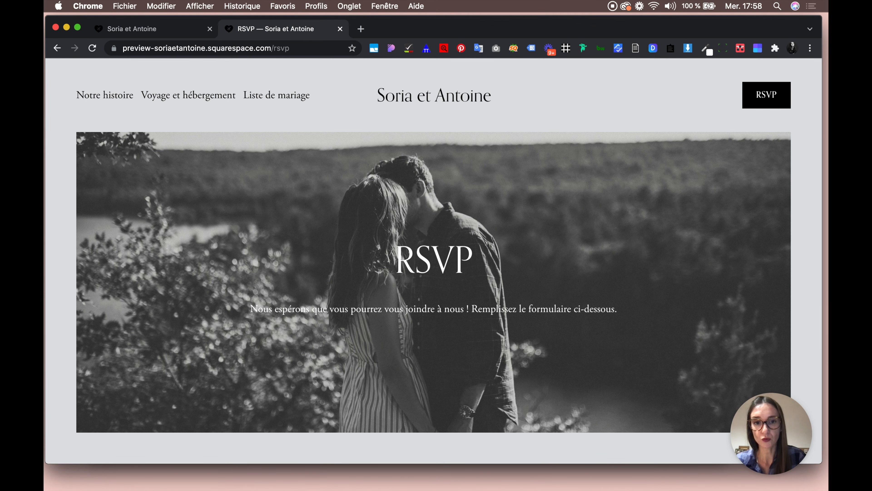
{"action": "scroll", "coordinate": [434, 261], "scroll_direction": "down", "scroll_amount": 15}
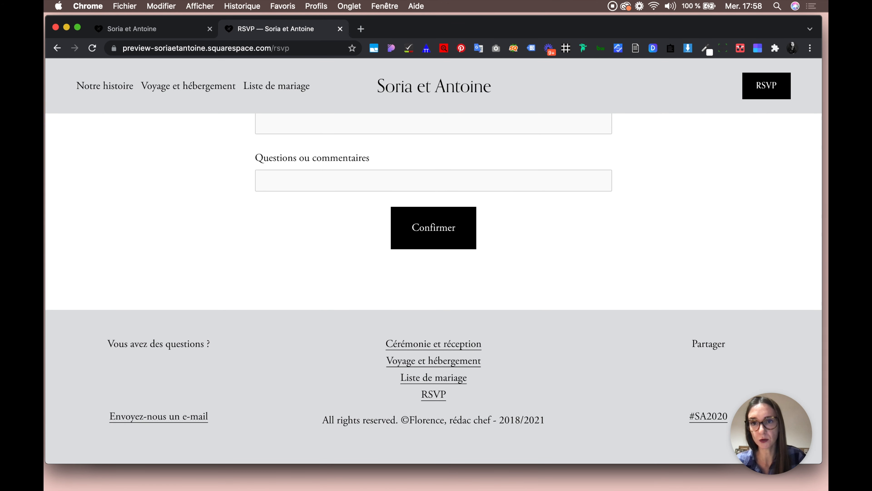
{"action": "scroll", "coordinate": [434, 261], "scroll_direction": "up", "scroll_amount": 10}
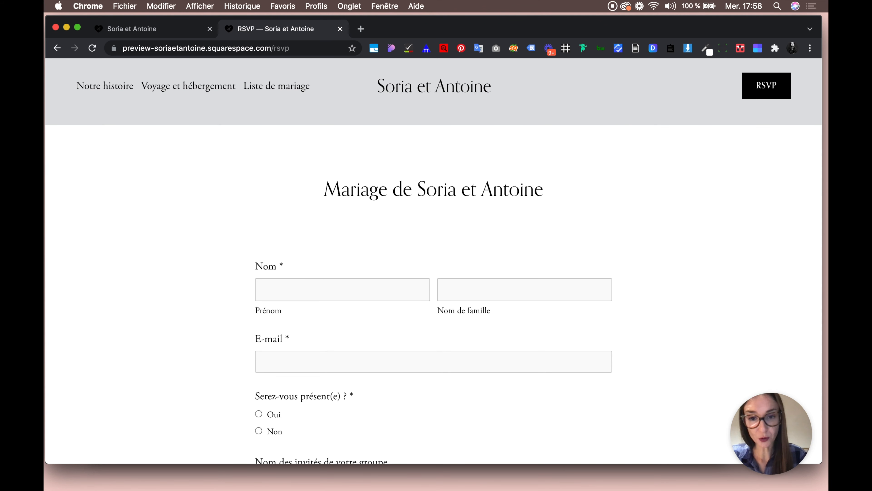
{"action": "scroll", "coordinate": [434, 288], "scroll_direction": "down", "scroll_amount": 8}
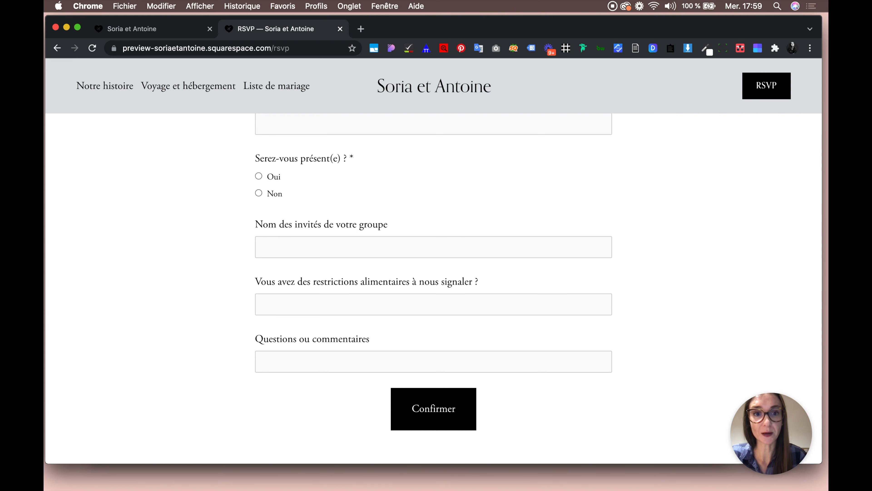
{"action": "scroll", "coordinate": [433, 261], "scroll_direction": "up", "scroll_amount": 15}
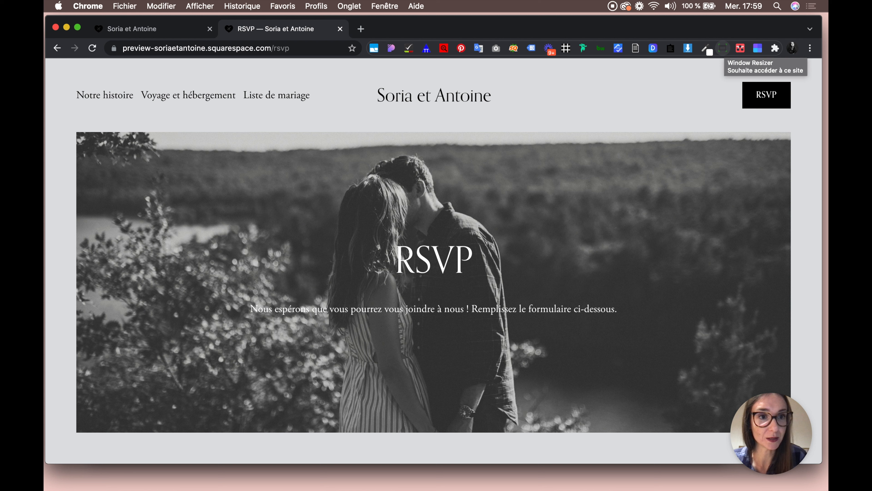
Preview the RSVP page at the 1440 × 900 laptop and 1024 × 768 iPad window sizes, checking its form layout
{"action": "left_click", "coordinate": [723, 49]}
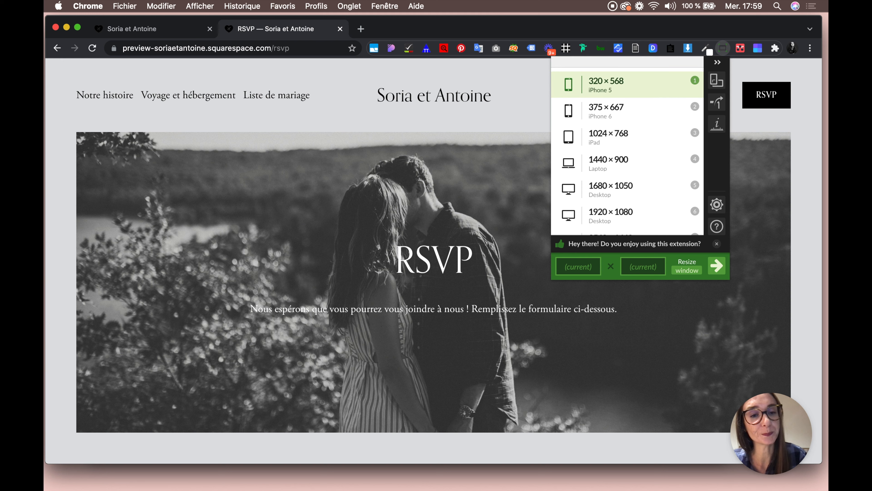
{"action": "key", "text": "4"}
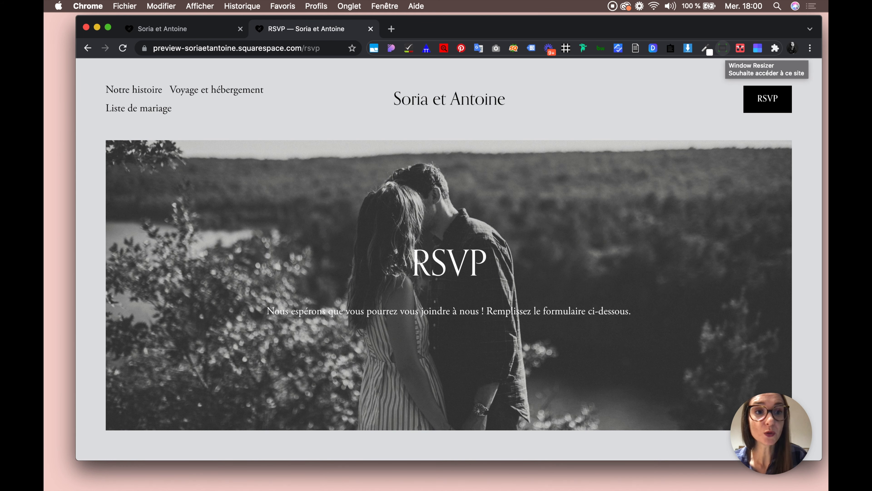
{"action": "left_click", "coordinate": [722, 48]}
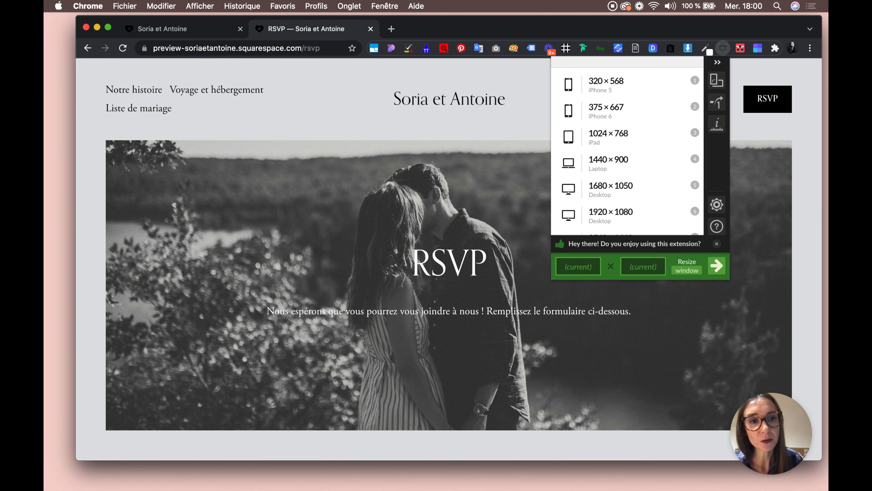
{"action": "left_click", "coordinate": [604, 134]}
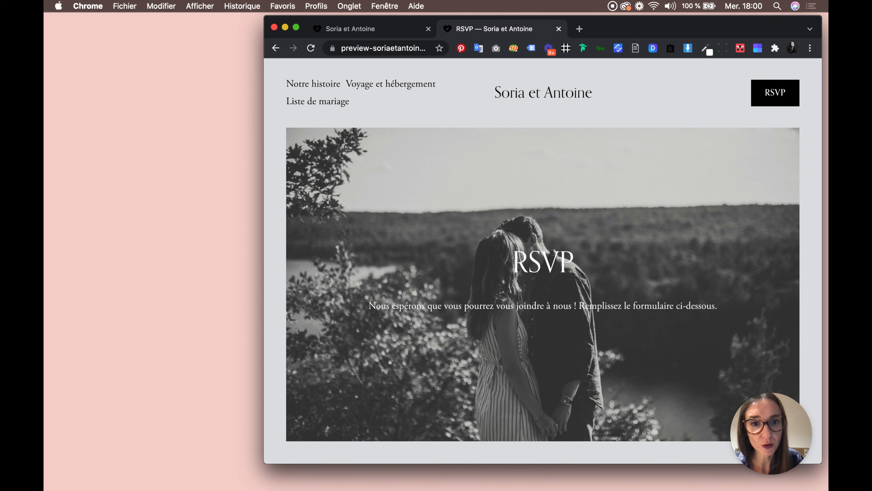
{"action": "scroll", "coordinate": [543, 261], "scroll_direction": "down", "scroll_amount": 15}
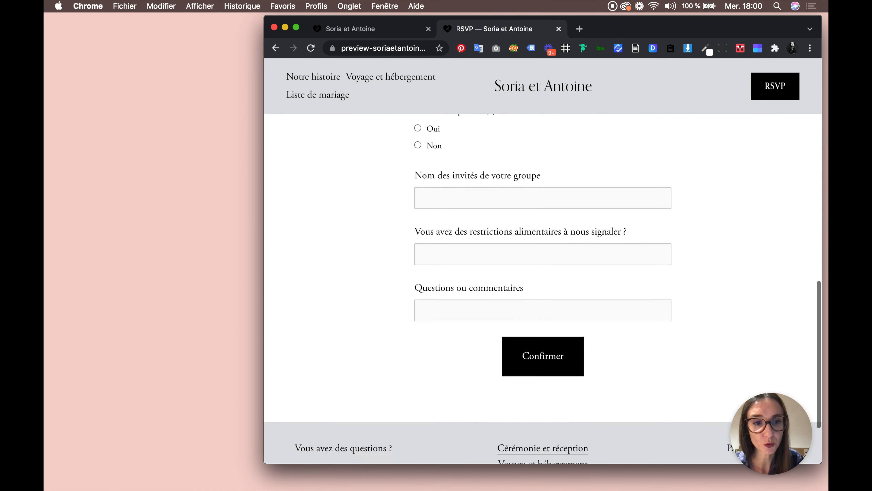
{"action": "scroll", "coordinate": [543, 262], "scroll_direction": "up", "scroll_amount": 15}
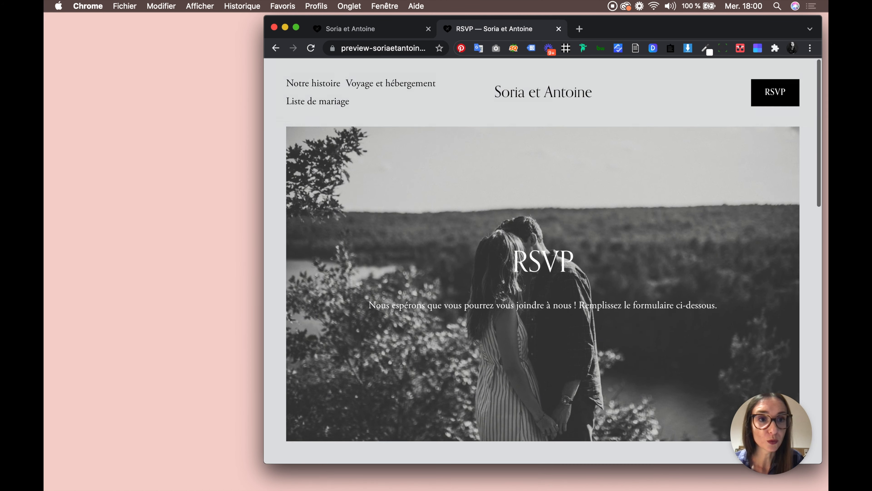
{"action": "left_click", "coordinate": [723, 48]}
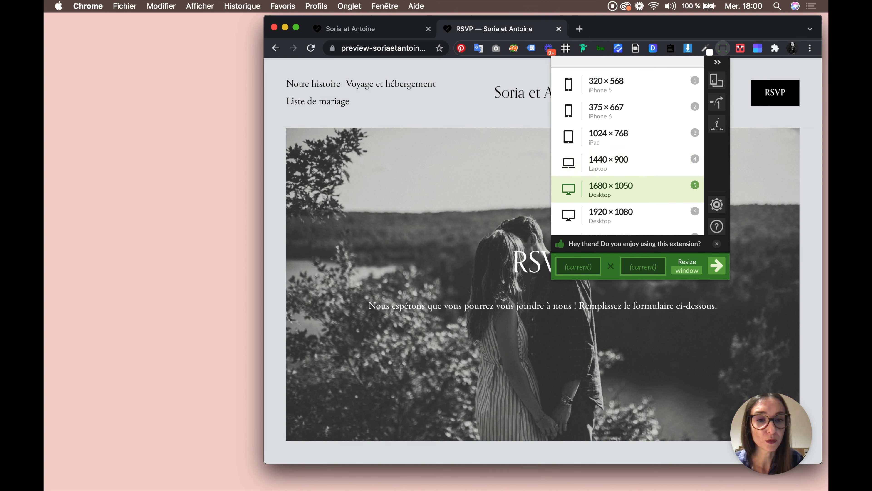
{"action": "key", "text": "Up"}
{"action": "key", "text": "Up"}
{"action": "key", "text": "Up"}
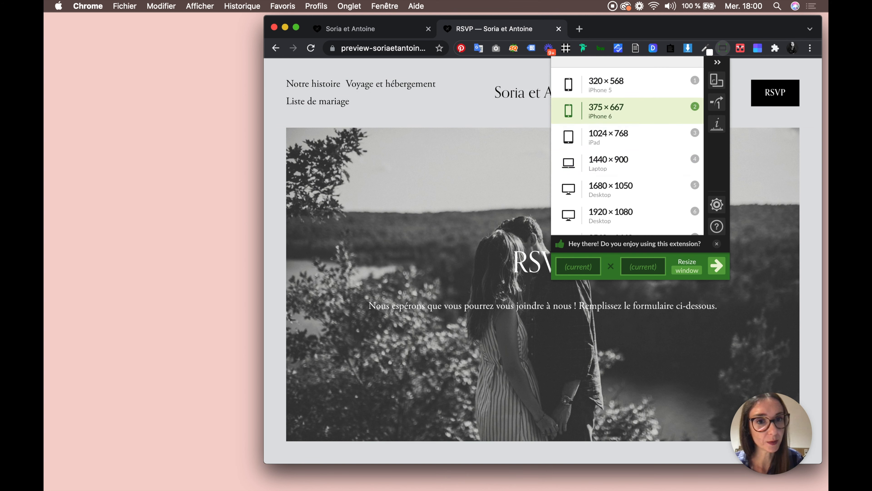
{"action": "key", "text": "Escape"}
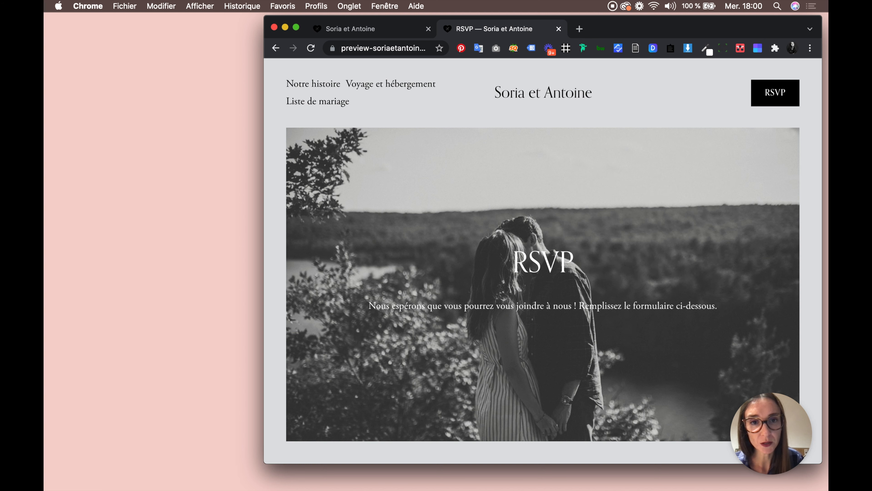
Widen the browser window, return to the site's Squarespace editor and show it in full screen
{"action": "left_click_drag", "start_coordinate": [264, 254], "coordinate": [62, 255]}
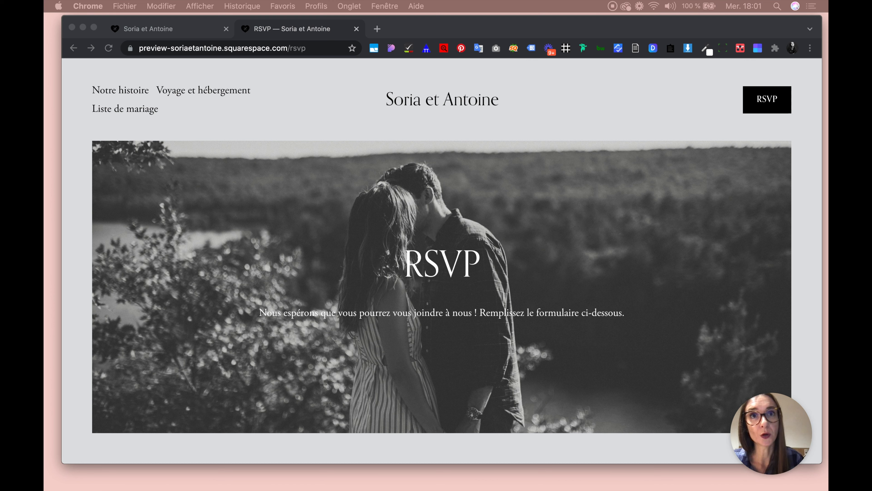
{"action": "left_click", "coordinate": [165, 28]}
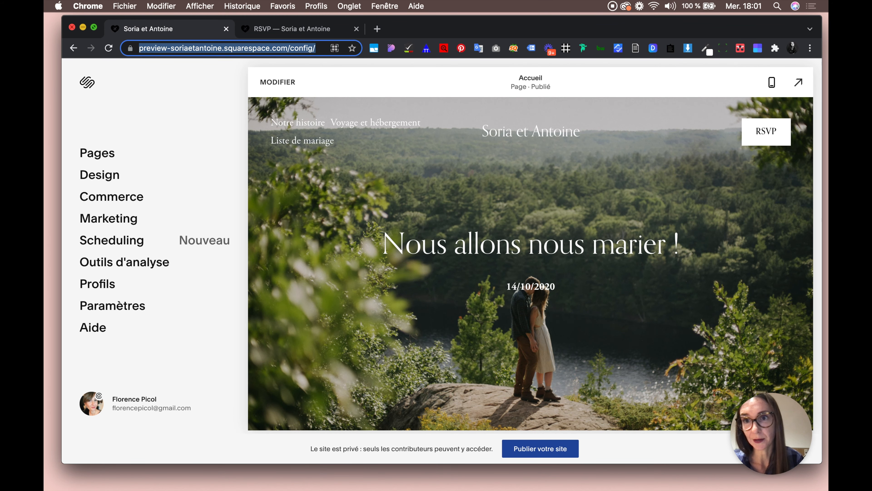
{"action": "left_click", "coordinate": [94, 27]}
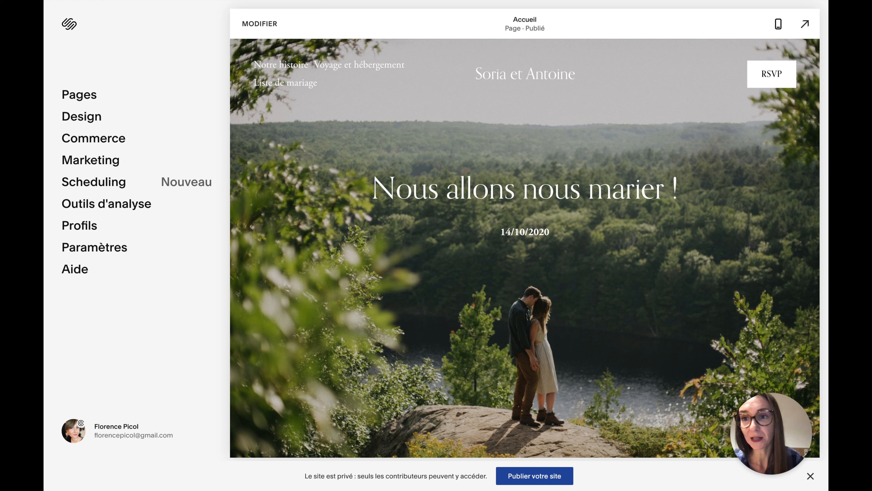
Examine the general and SEO settings of the Notre histoire page and close them without changes
{"action": "left_click", "coordinate": [79, 94]}
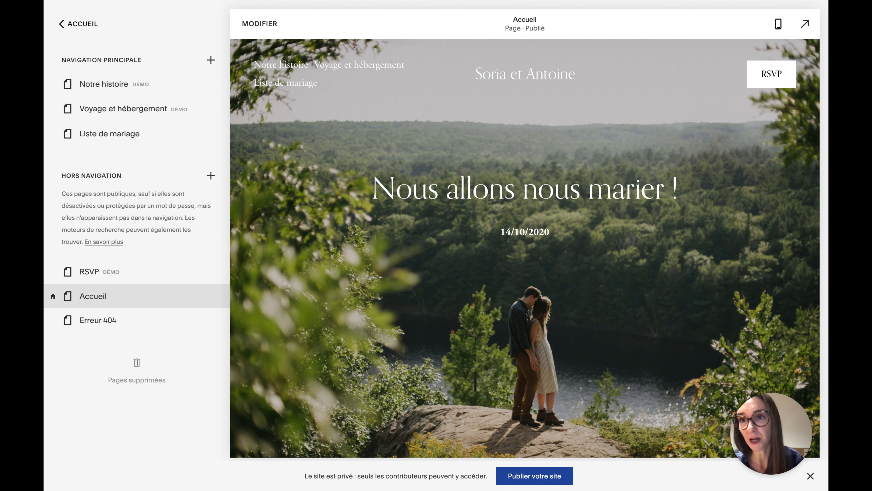
{"action": "left_click", "coordinate": [103, 84]}
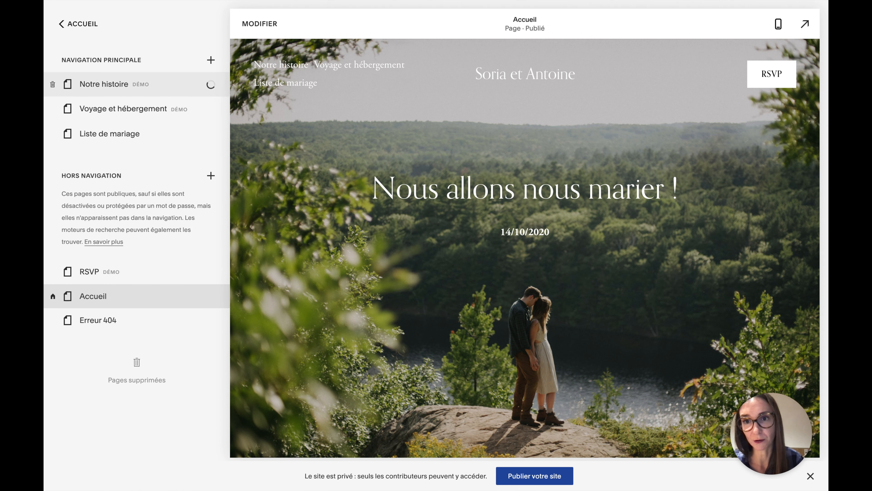
{"action": "left_click", "coordinate": [212, 84]}
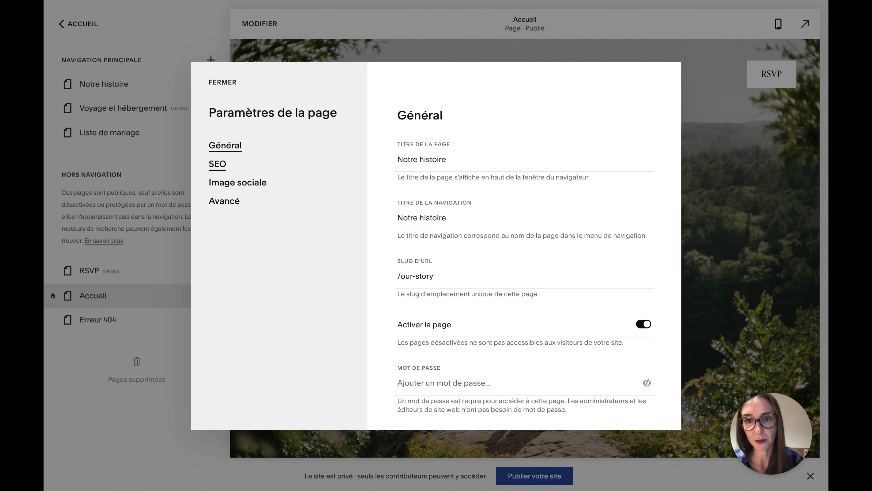
{"action": "left_click", "coordinate": [218, 163]}
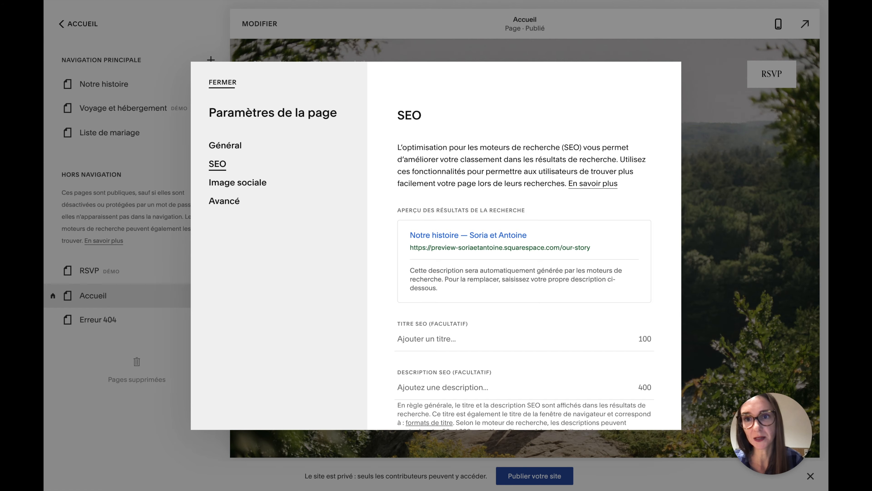
{"action": "left_click", "coordinate": [222, 82]}
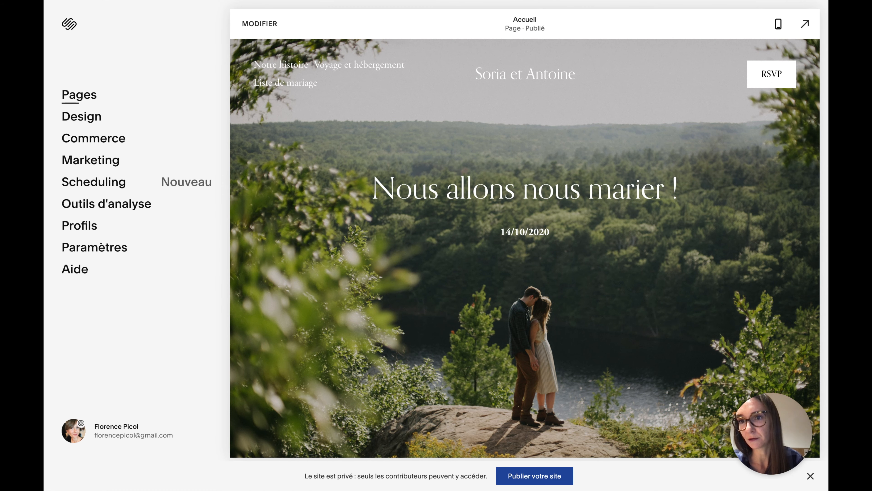
Examine the site-wide SEO settings under Marketing and return to the main site menu
{"action": "left_click", "coordinate": [87, 160]}
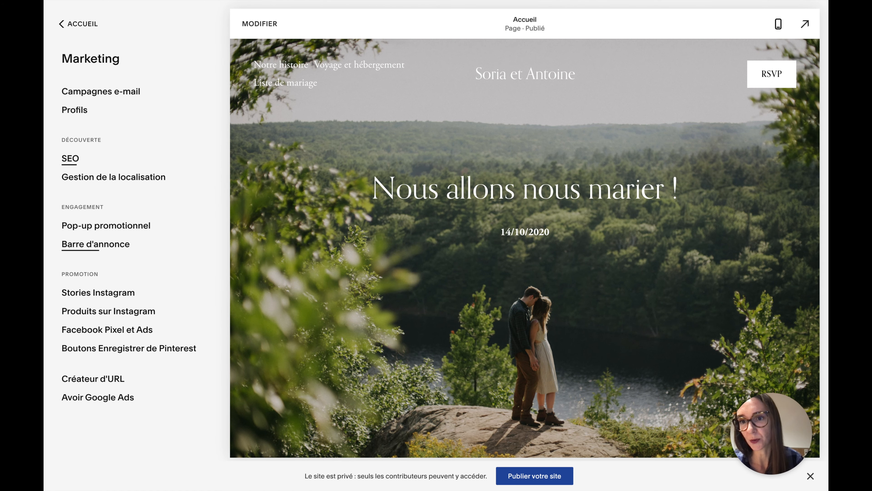
{"action": "left_click", "coordinate": [70, 159]}
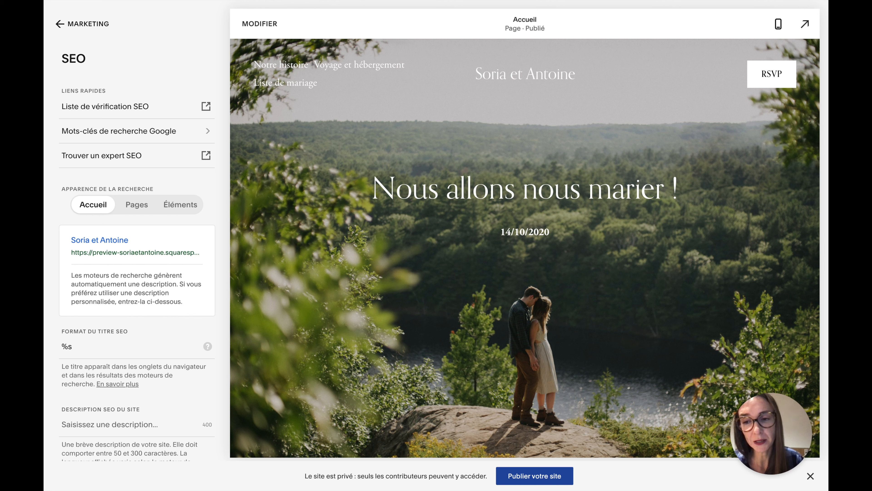
{"action": "left_click", "coordinate": [82, 24]}
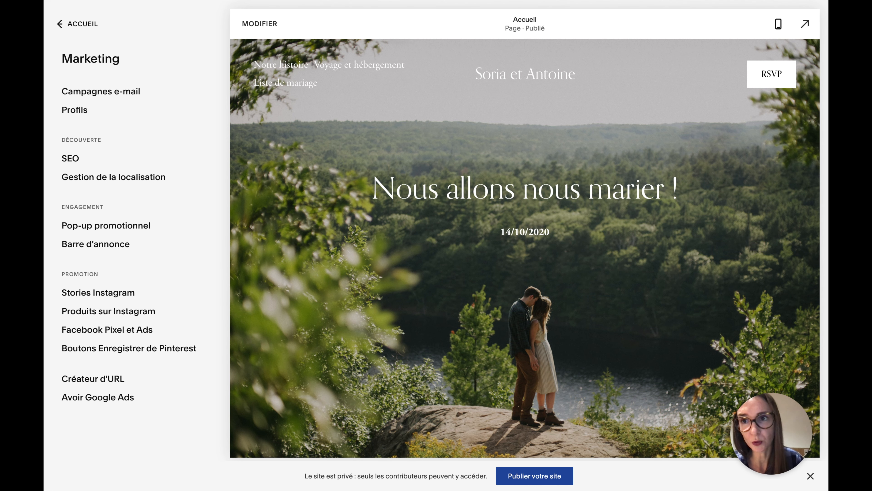
{"action": "left_click", "coordinate": [82, 24]}
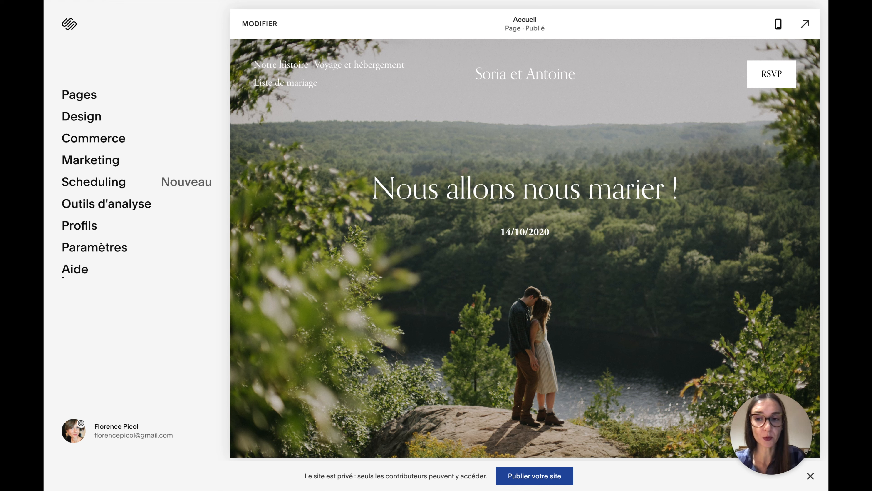
In the cookie and visitor data settings, enable the cookie banner with type Acceptation et refus and format Pop-up
{"action": "left_click", "coordinate": [94, 247]}
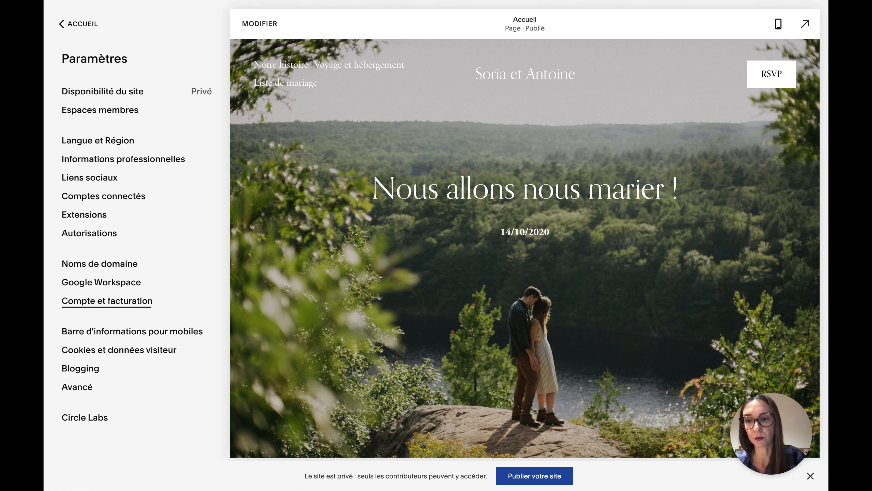
{"action": "left_click", "coordinate": [119, 350]}
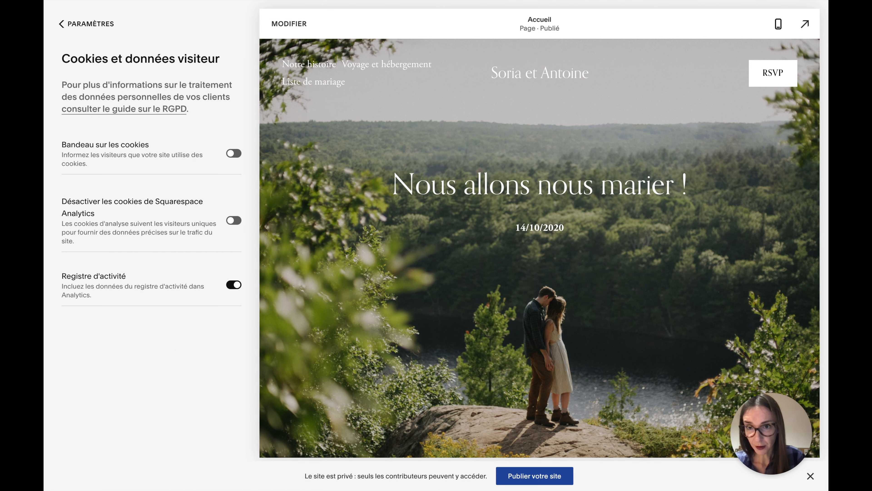
{"action": "left_click", "coordinate": [234, 154]}
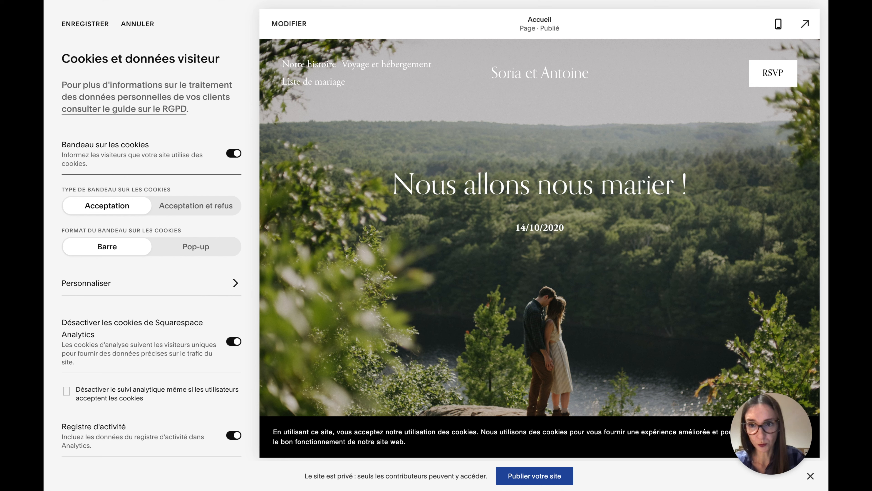
{"action": "left_click", "coordinate": [196, 205]}
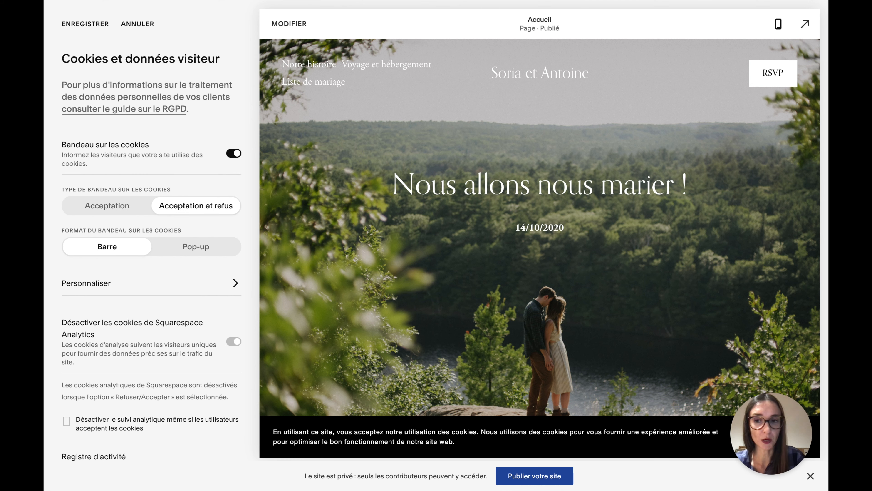
{"action": "left_click", "coordinate": [196, 246]}
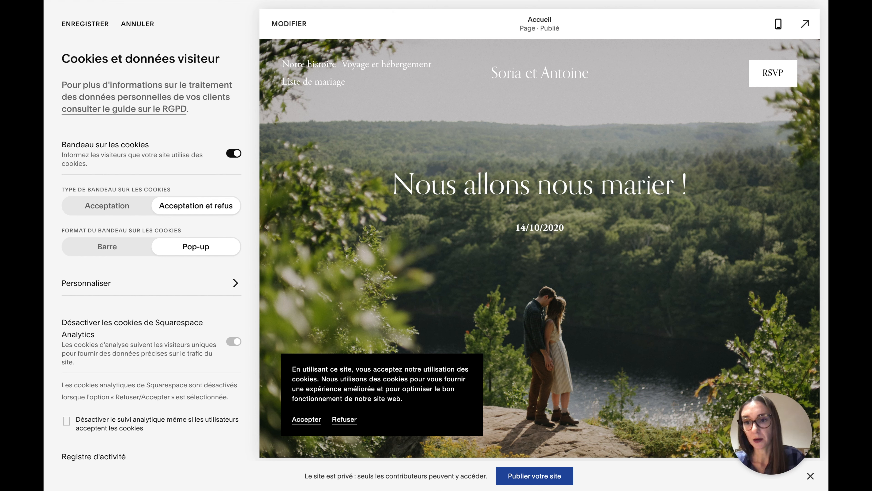
Turn off the activity log (Registre d'activité), save the cookie and visitor data settings and return to Paramètres
{"action": "scroll", "coordinate": [151, 257], "scroll_direction": "down", "scroll_amount": 2}
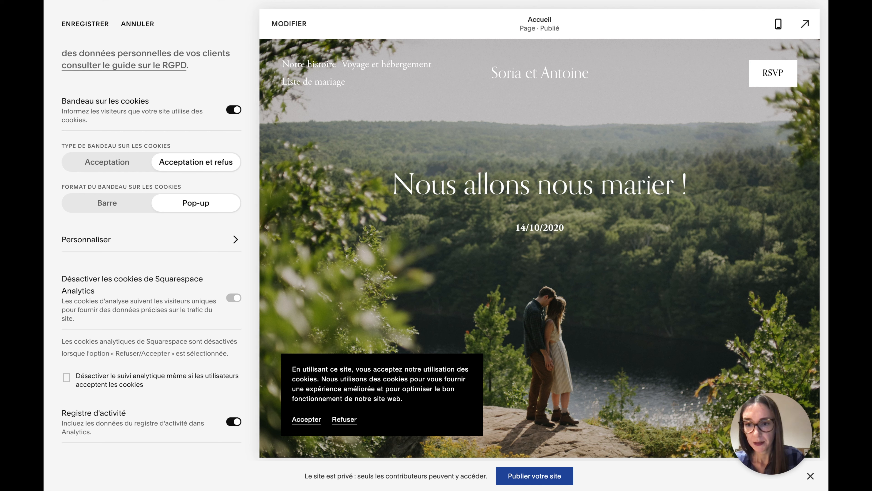
{"action": "left_click", "coordinate": [234, 421]}
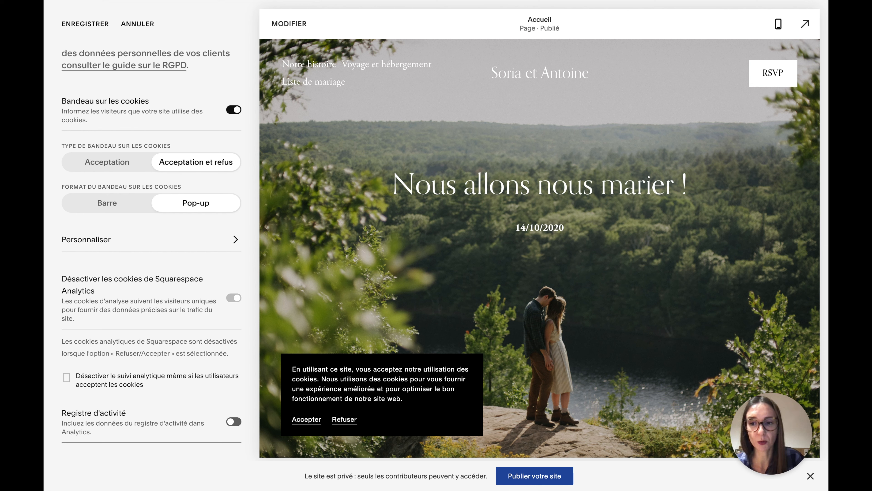
{"action": "scroll", "coordinate": [151, 241], "scroll_direction": "up", "scroll_amount": 2}
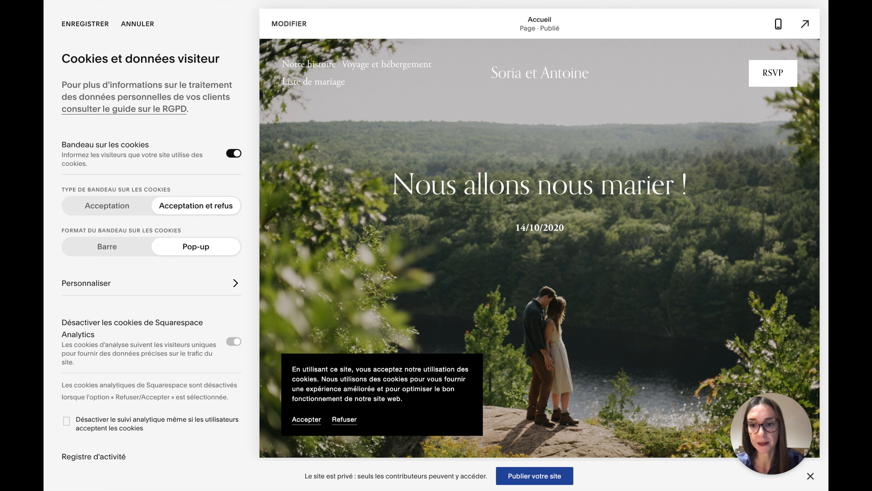
{"action": "scroll", "coordinate": [123, 109], "scroll_direction": "down", "scroll_amount": 2}
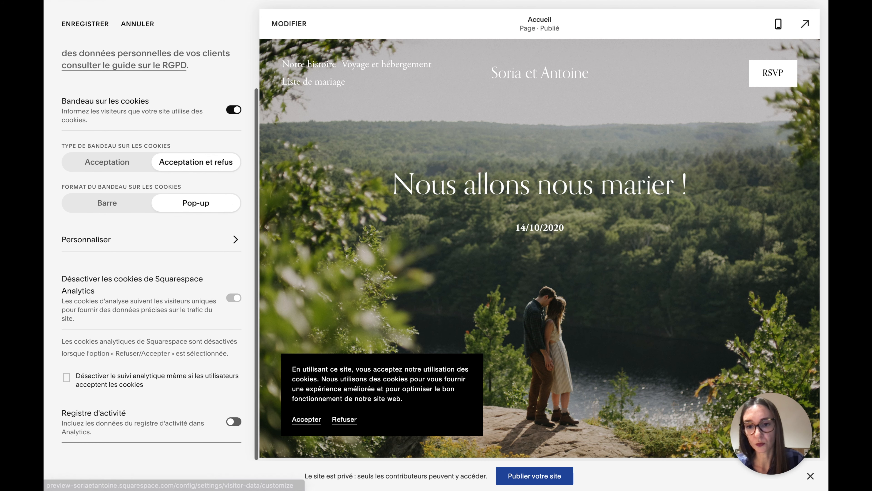
{"action": "scroll", "coordinate": [152, 254], "scroll_direction": "up", "scroll_amount": 2}
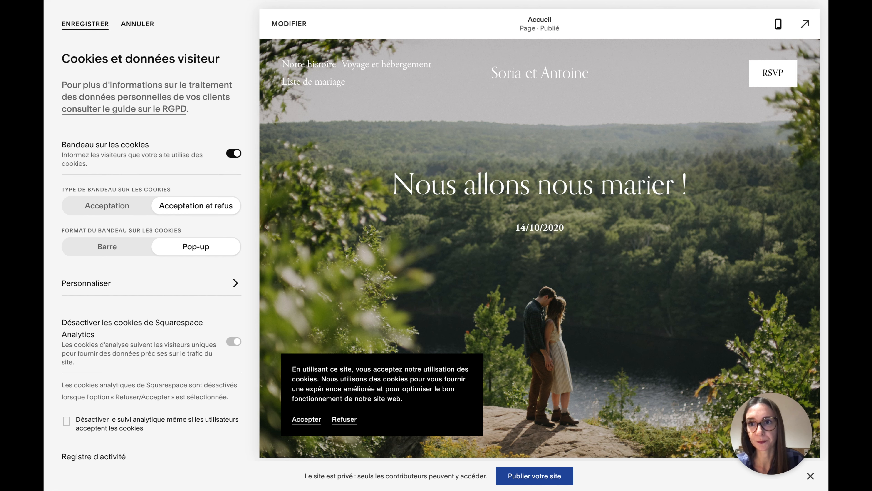
{"action": "left_click", "coordinate": [86, 24]}
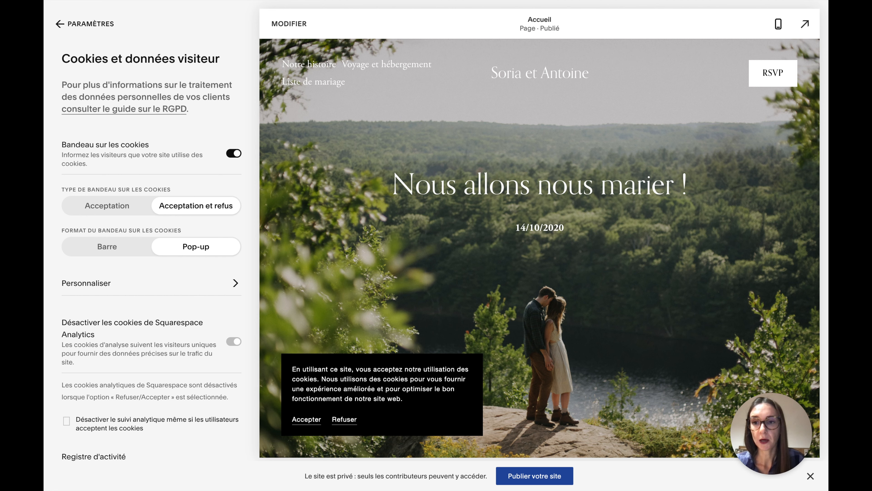
{"action": "left_click", "coordinate": [85, 23]}
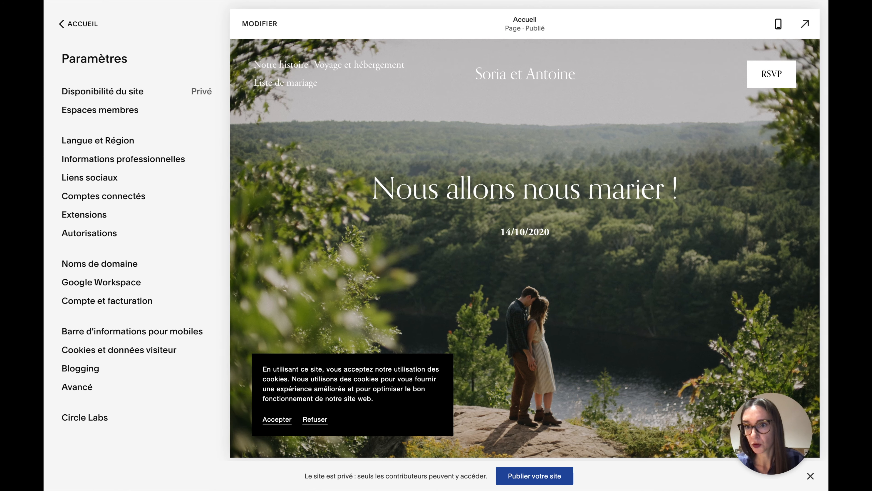
Examine the SSL certificate status and security preferences in the advanced settings, and return to the Avancé list
{"action": "left_click", "coordinate": [77, 387]}
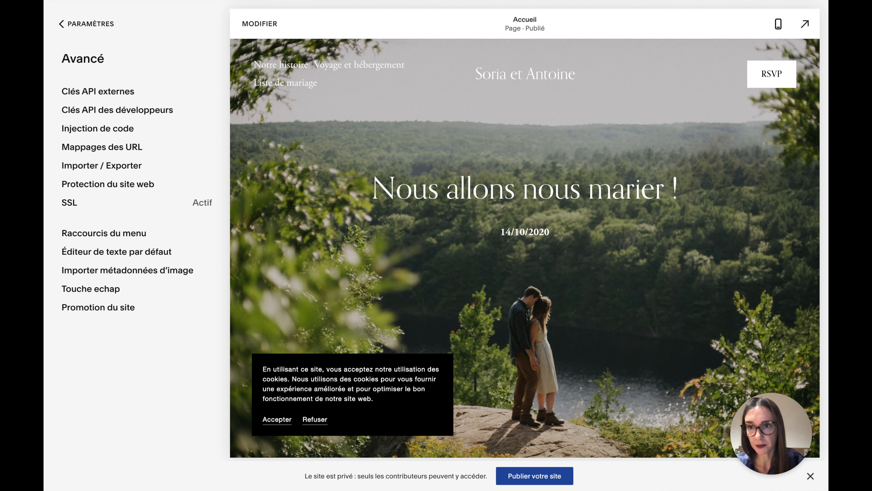
{"action": "left_click", "coordinate": [69, 202]}
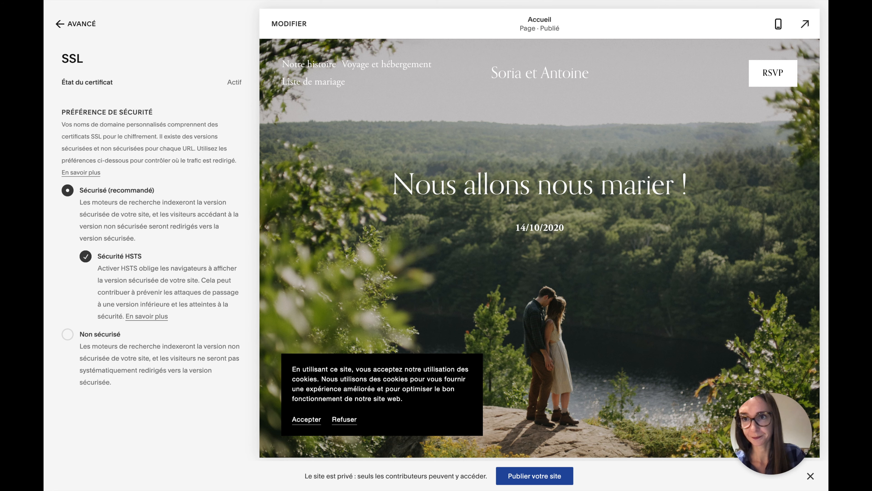
{"action": "left_click", "coordinate": [76, 24]}
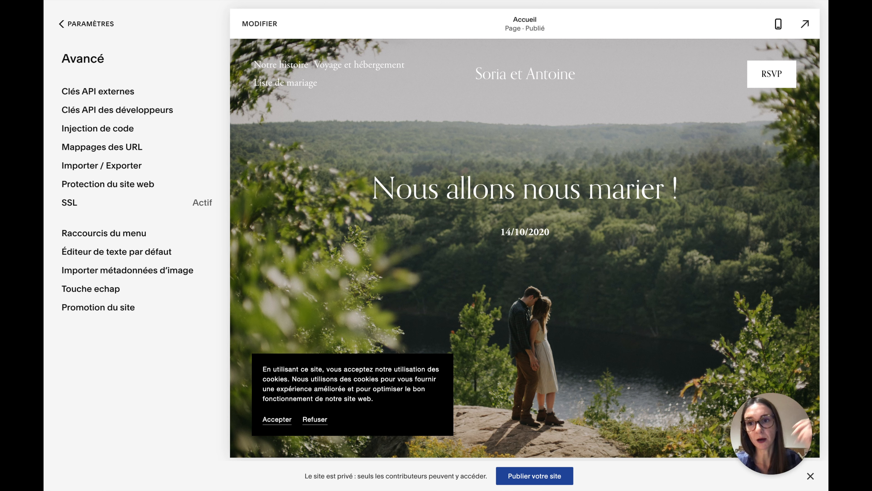
Open the URL mappings and copy the example rule /journal/[nom] -> /blog/[nom] 301 into the mapping editor
{"action": "left_click", "coordinate": [102, 147]}
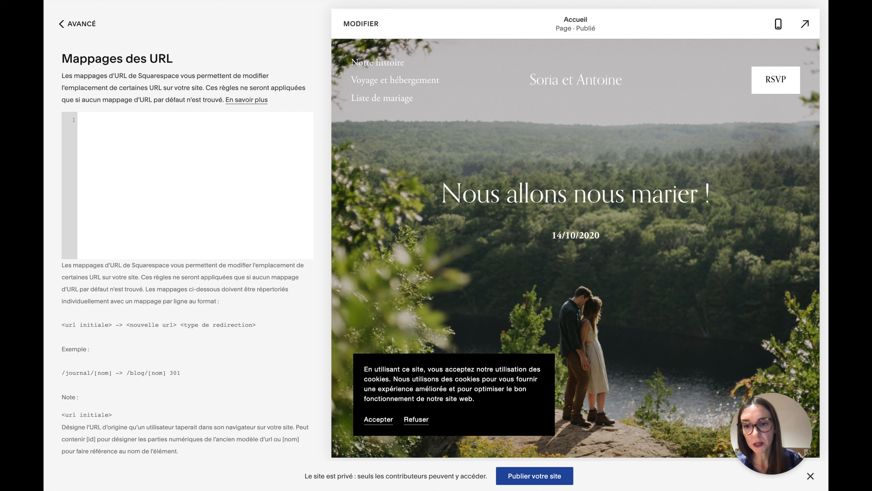
{"action": "triple_click", "coordinate": [120, 373]}
{"action": "key", "text": "ctrl+c"}
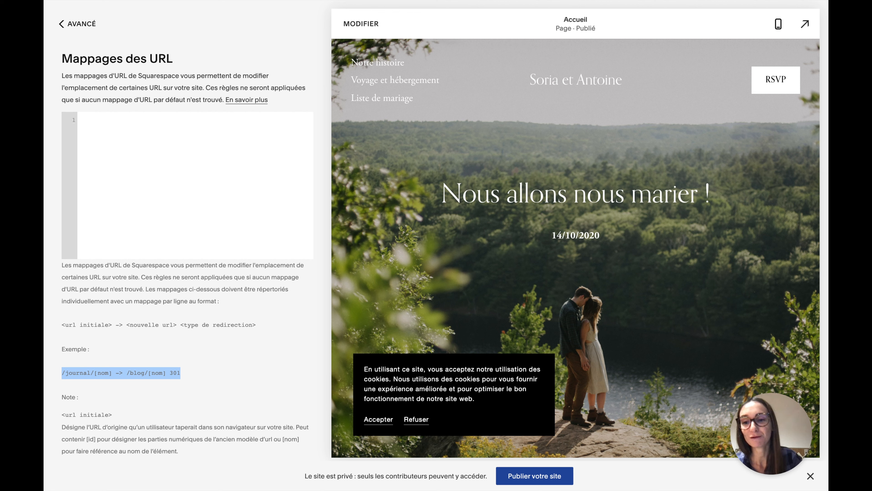
{"action": "left_click", "coordinate": [192, 172]}
{"action": "key", "text": "ctrl+v"}
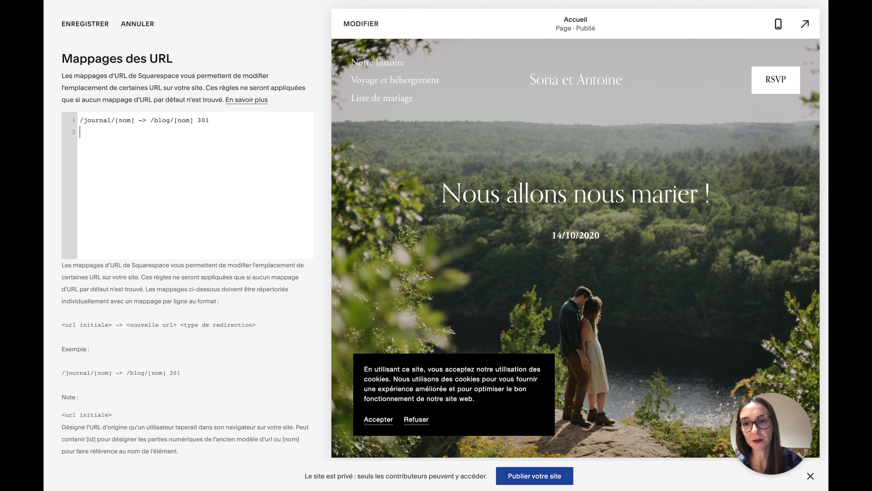
Replace the original URL /journal/[nom] in the mapping rule with /a-propos
{"action": "left_click", "coordinate": [135, 120]}
{"action": "key", "text": "BackSpace"}
{"action": "key", "text": "BackSpace"}
{"action": "key", "text": "BackSpace"}
{"action": "key", "text": "BackSpace"}
{"action": "key", "text": "BackSpace"}
{"action": "key", "text": "BackSpace"}
{"action": "key", "text": "BackSpace"}
{"action": "key", "text": "BackSpace"}
{"action": "key", "text": "BackSpace"}
{"action": "key", "text": "BackSpace"}
{"action": "key", "text": "BackSpace"}
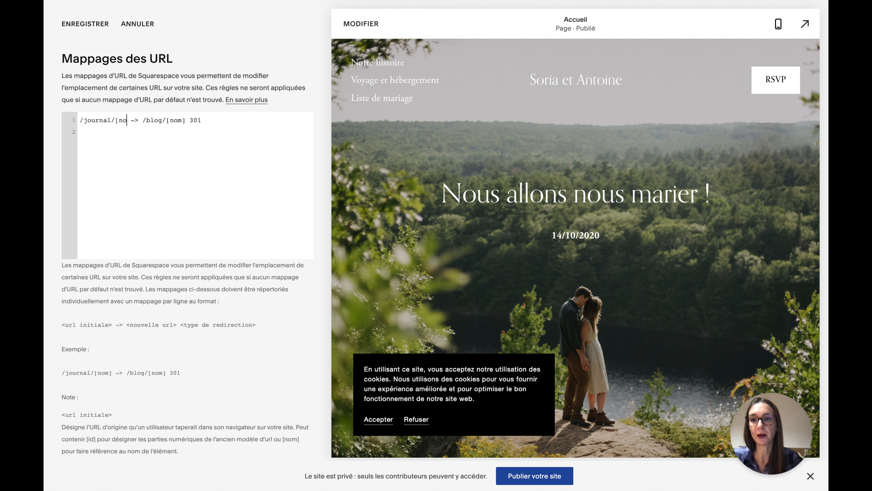
{"action": "key", "text": "BackSpace"}
{"action": "key", "text": "BackSpace"}
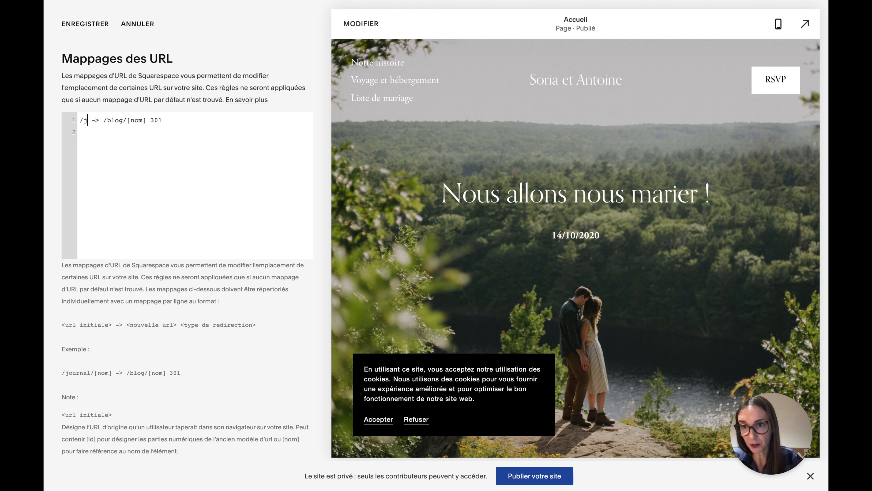
{"action": "type", "text": "a"}
{"action": "type", "text": "-"}
{"action": "type", "text": "propos"}
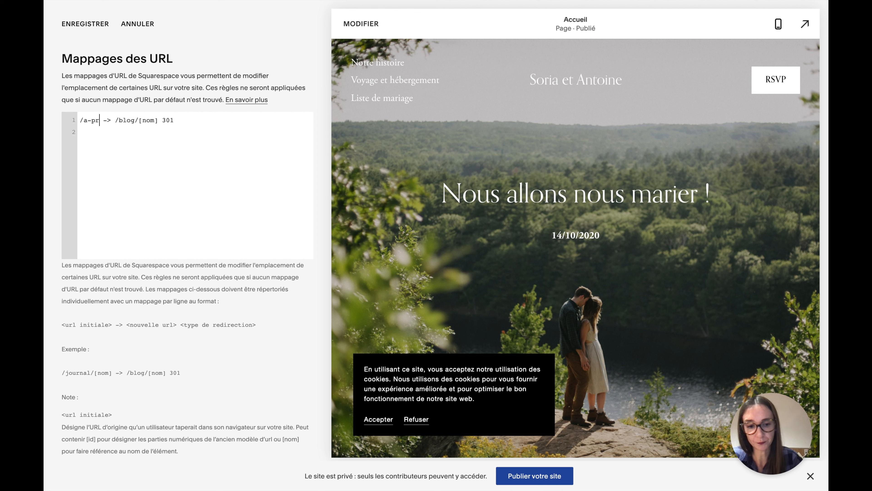
Replace the destination /blog/[nom] with /about and save the URL mapping, keeping the 301 redirection type
{"action": "double_click", "coordinate": [146, 120]}
{"action": "type", "text": "about"}
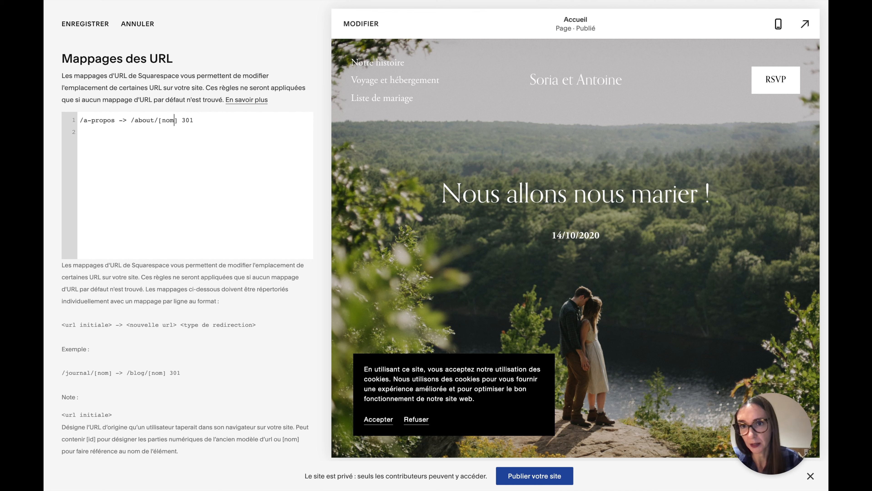
{"action": "key", "text": "BackSpace"}
{"action": "key", "text": "BackSpace"}
{"action": "key", "text": "BackSpace"}
{"action": "key", "text": "BackSpace"}
{"action": "key", "text": "BackSpace"}
{"action": "key", "text": "BackSpace"}
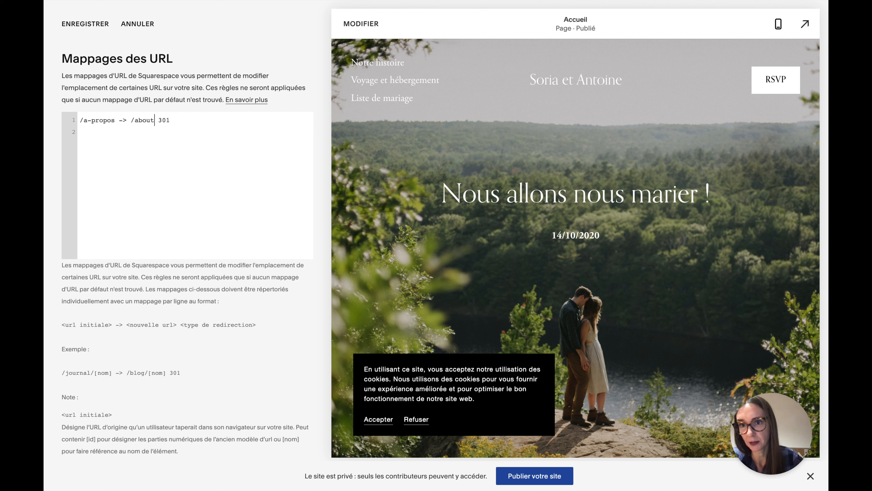
{"action": "left_click", "coordinate": [85, 24]}
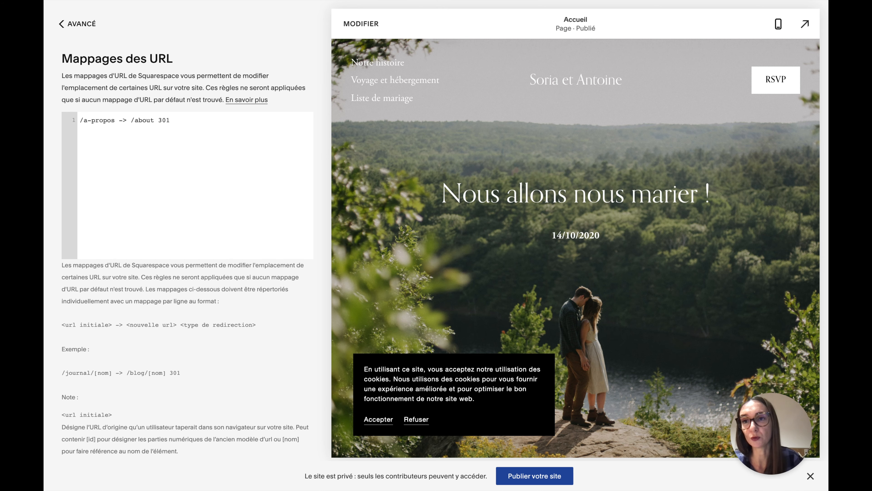
Leave the URL mappings, return to Paramètres and open the site availability settings (Disponibilité du site)
{"action": "left_click", "coordinate": [75, 23]}
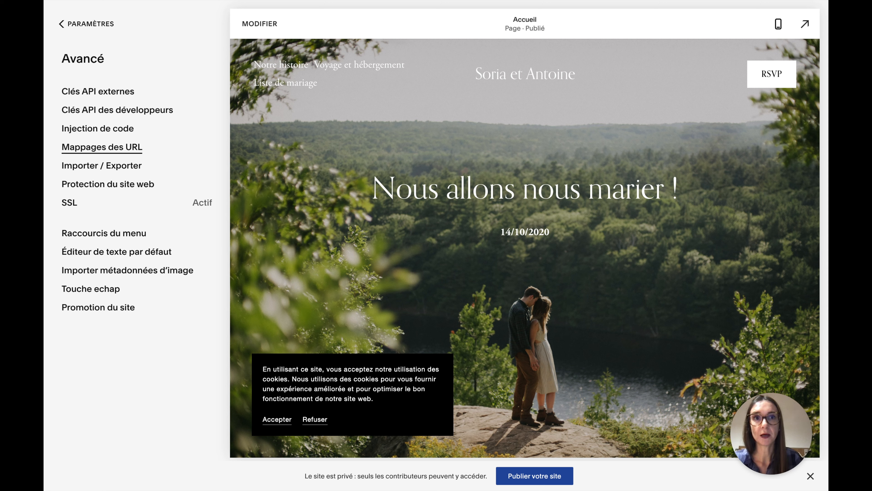
{"action": "left_click", "coordinate": [86, 23]}
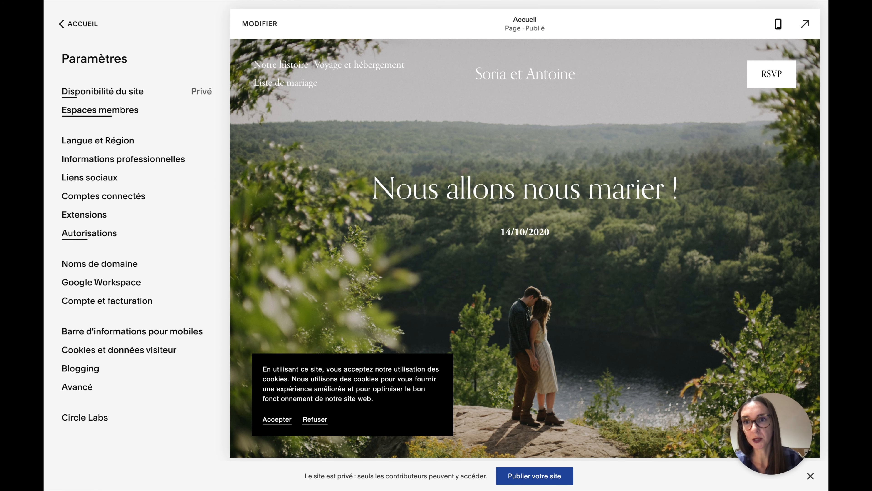
{"action": "left_click", "coordinate": [102, 91]}
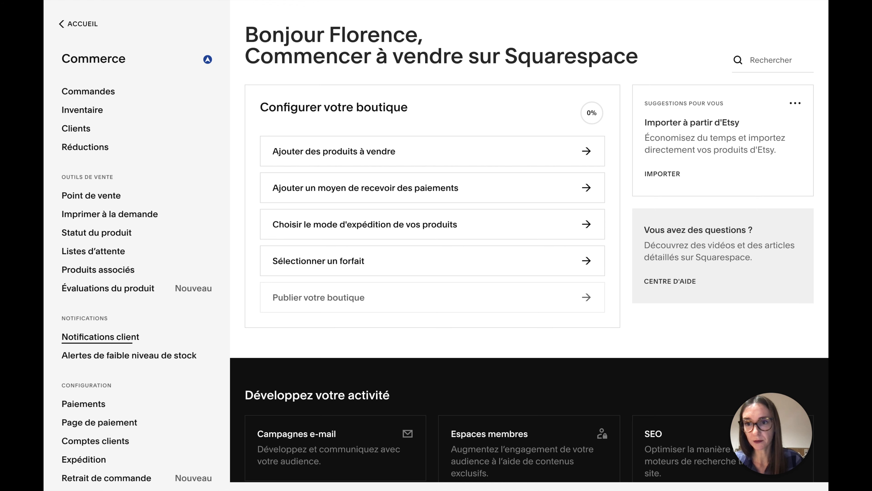
Examine the available payment processors in the Commerce payment settings and leave the page
{"action": "scroll", "coordinate": [103, 337], "scroll_direction": "down", "scroll_amount": 2}
{"action": "scroll", "coordinate": [86, 344], "scroll_direction": "down", "scroll_amount": 1}
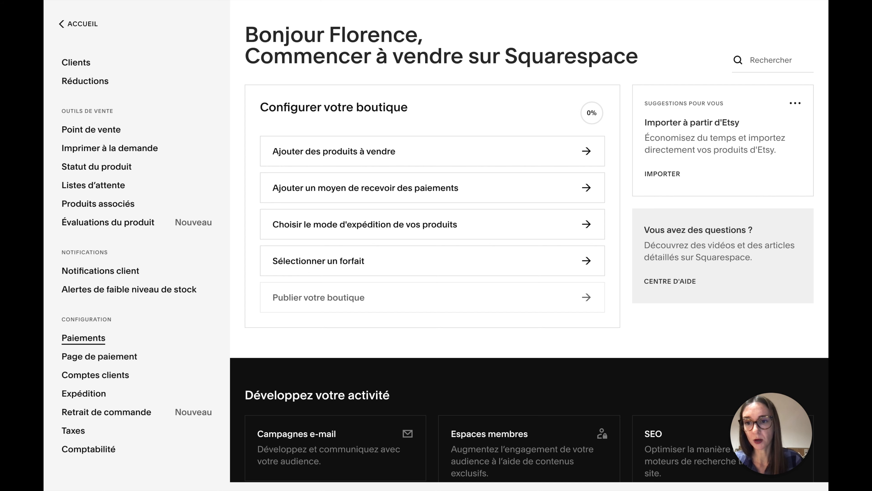
{"action": "left_click", "coordinate": [83, 338]}
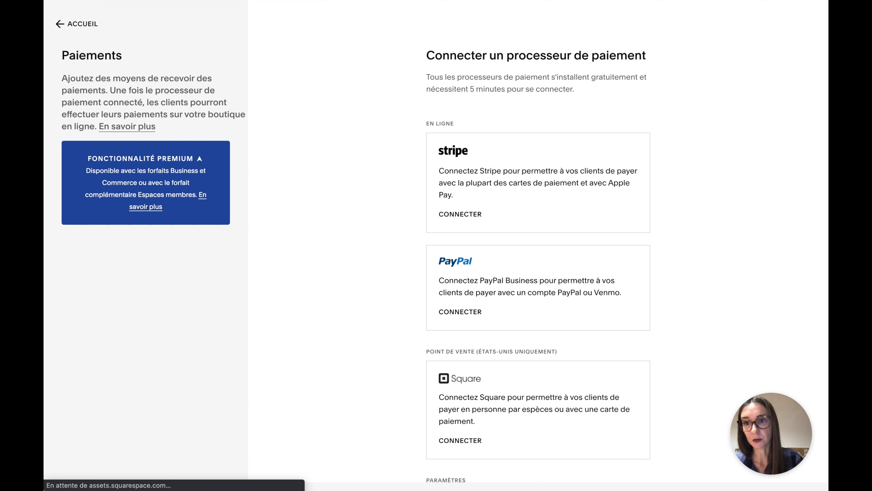
{"action": "left_click", "coordinate": [61, 23]}
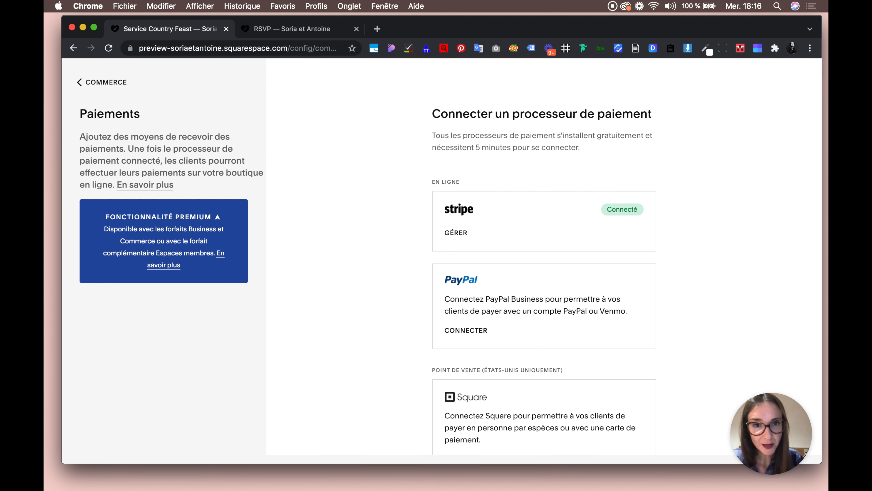
Enable test mode (Mode Test) for the shop in the payment settings
{"action": "scroll", "coordinate": [544, 257], "scroll_direction": "down", "scroll_amount": 4}
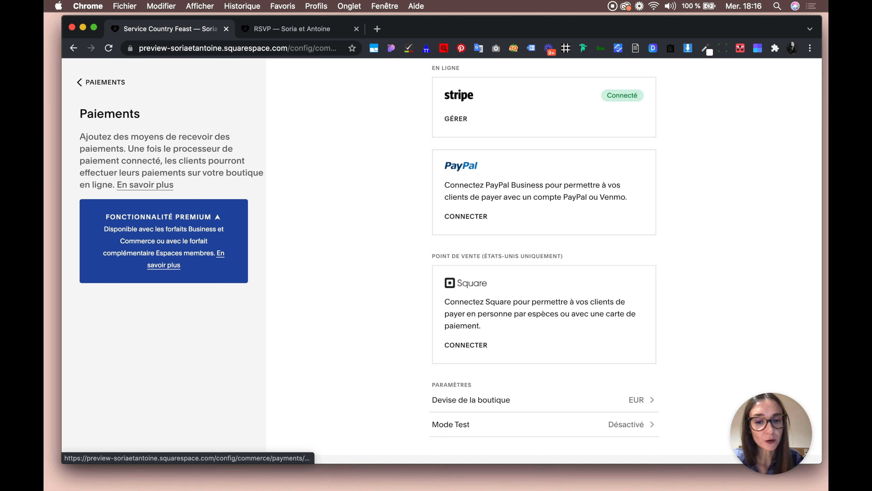
{"action": "left_click", "coordinate": [515, 424]}
{"action": "left_click", "coordinate": [246, 212]}
{"action": "left_click", "coordinate": [103, 82]}
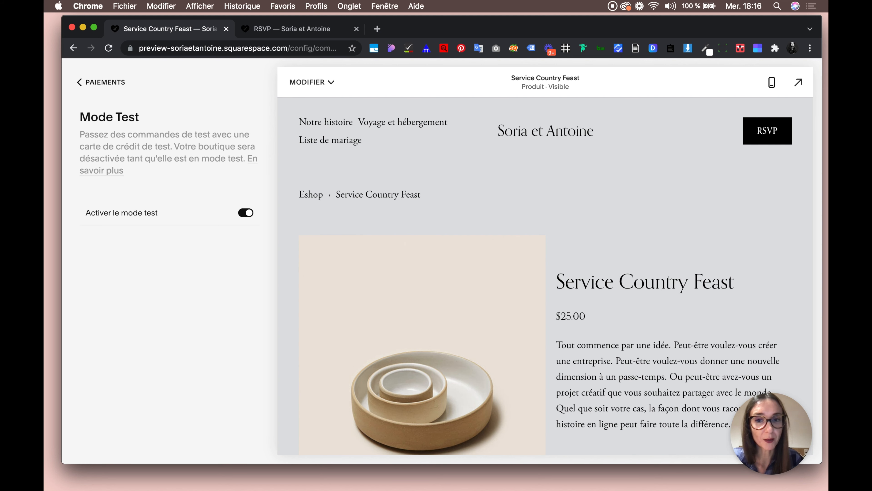
Load the Service Country Feast product page in the second browser tab, add the product to the cart and proceed to checkout
{"action": "scroll", "coordinate": [545, 275], "scroll_direction": "down", "scroll_amount": 5}
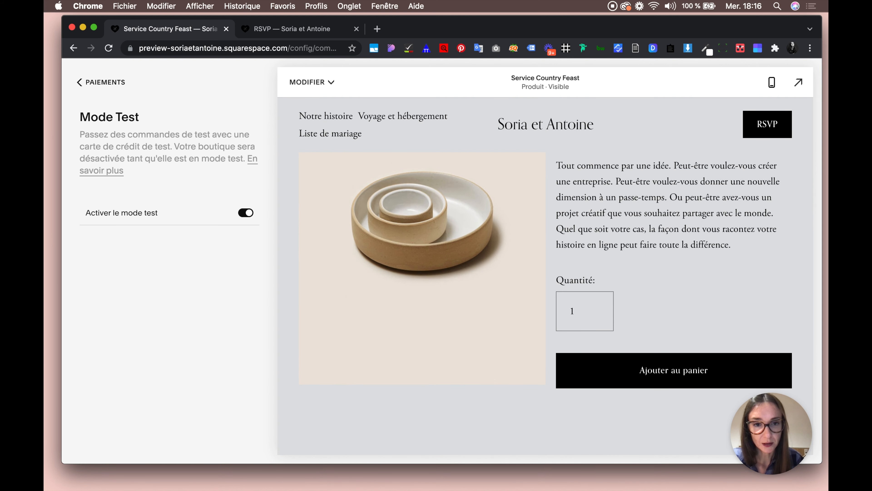
{"action": "scroll", "coordinate": [545, 274], "scroll_direction": "up", "scroll_amount": 5}
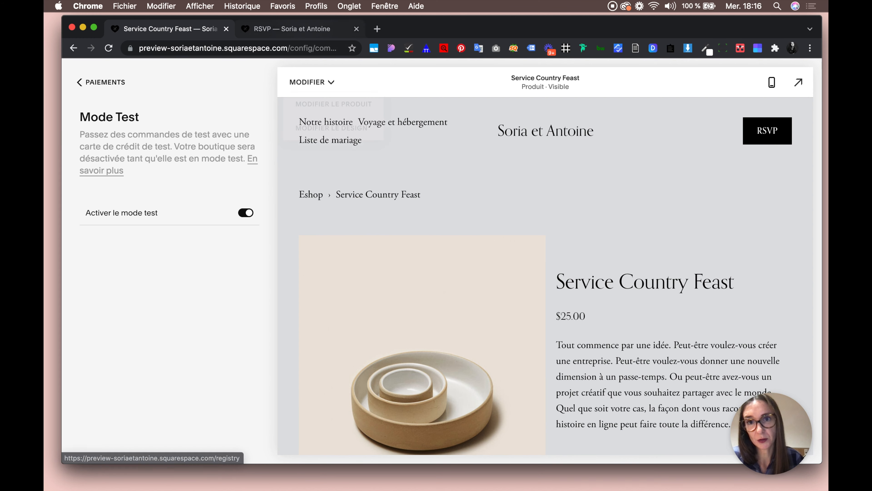
{"action": "left_click", "coordinate": [291, 28]}
{"action": "key", "text": "super+l"}
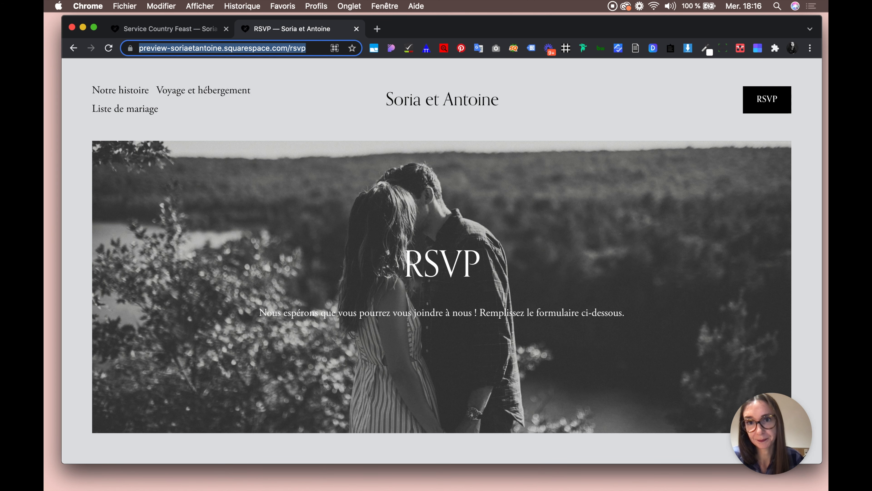
{"action": "key", "text": "super+v"}
{"action": "key", "text": "Return"}
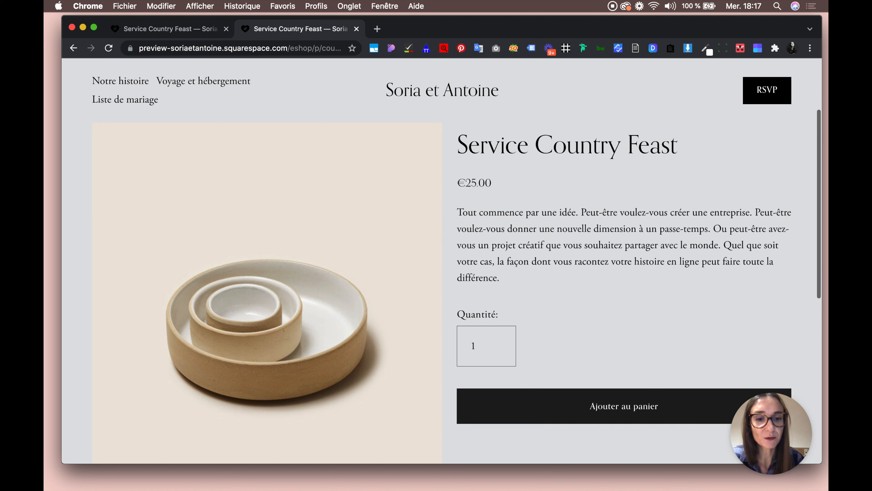
{"action": "left_click", "coordinate": [624, 406]}
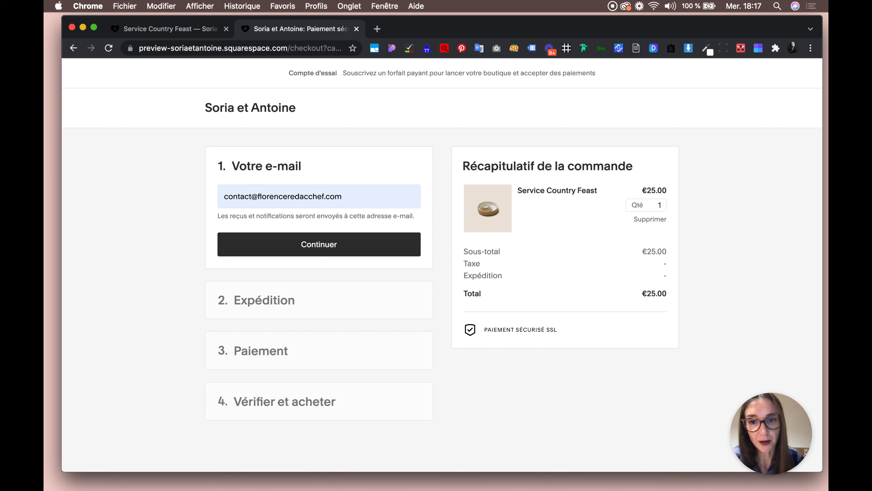
Submit the e-mail address at checkout and examine the shipping form, its country choices and the delivery options
{"action": "key", "text": "Return"}
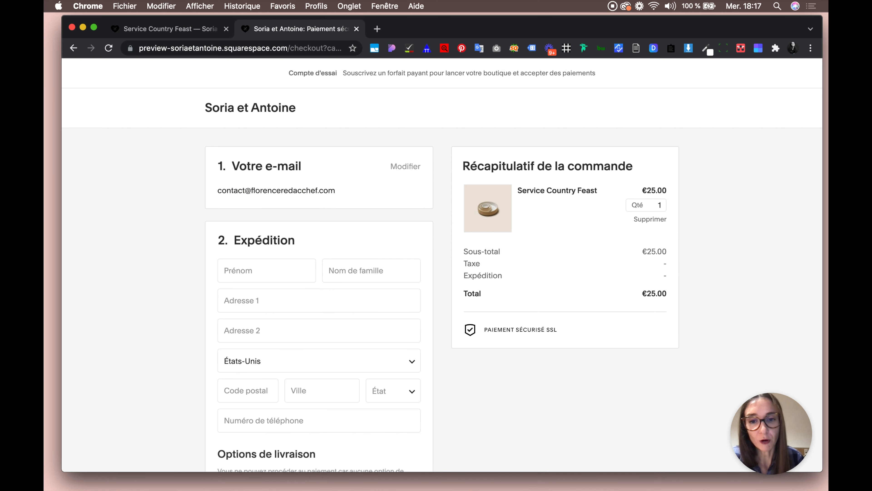
{"action": "scroll", "coordinate": [319, 275], "scroll_direction": "down", "scroll_amount": 4}
{"action": "left_click", "coordinate": [319, 241]}
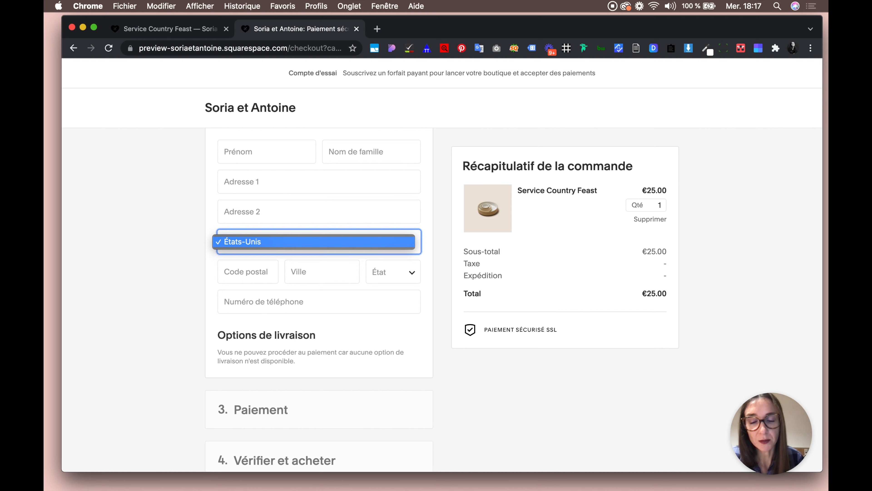
{"action": "key", "text": "Return"}
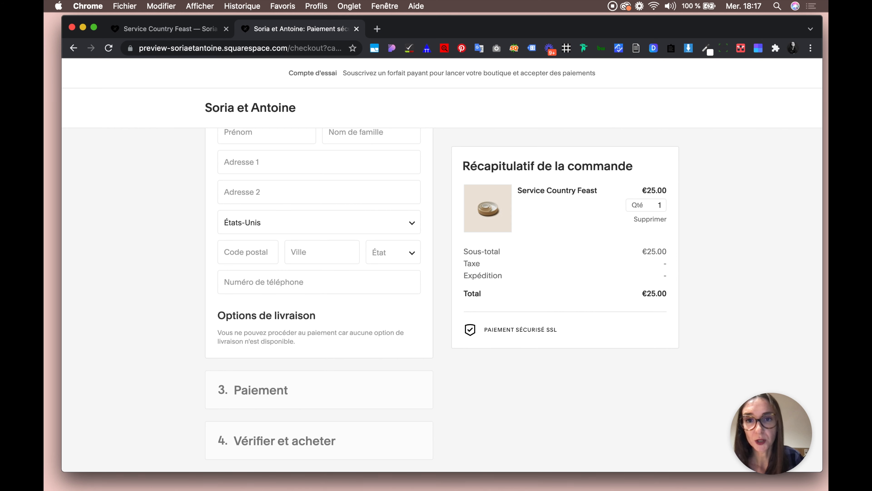
{"action": "scroll", "coordinate": [319, 275], "scroll_direction": "up", "scroll_amount": 5}
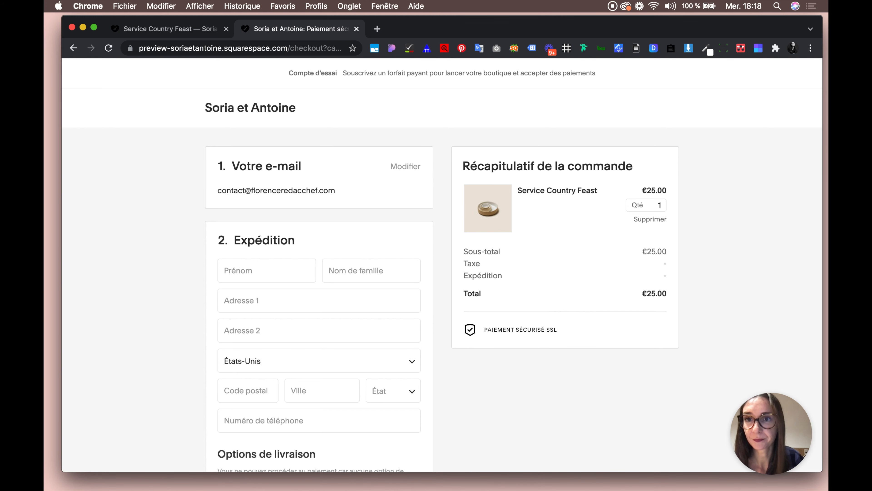
Switch back to the site's configuration, look at the customer notification e-mails (Notifications client) in Commerce and leave them
{"action": "left_click", "coordinate": [190, 29]}
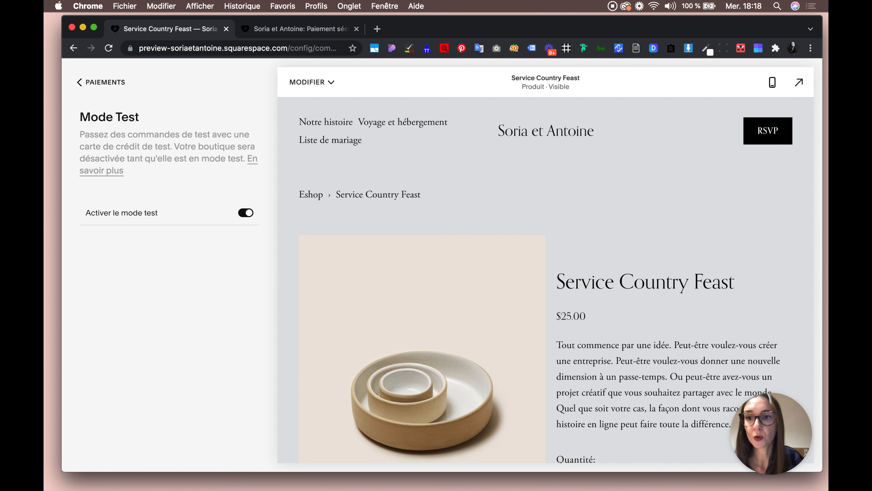
{"action": "left_click", "coordinate": [80, 82]}
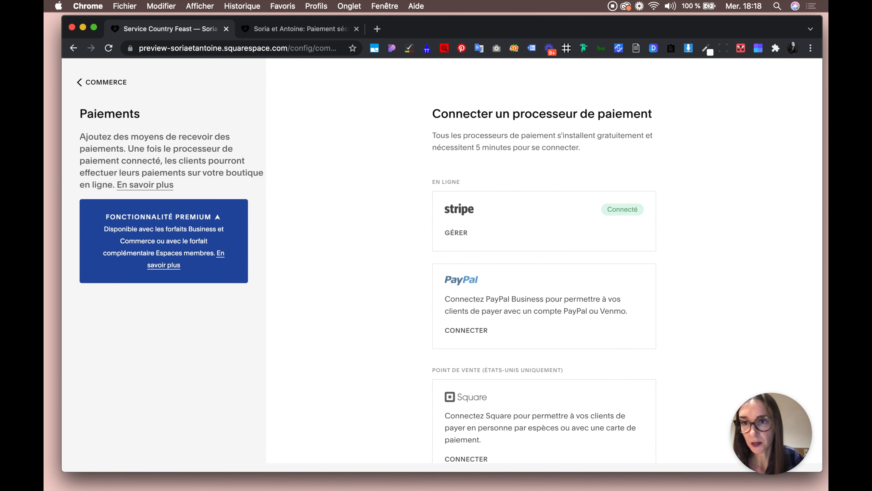
{"action": "left_click", "coordinate": [79, 82]}
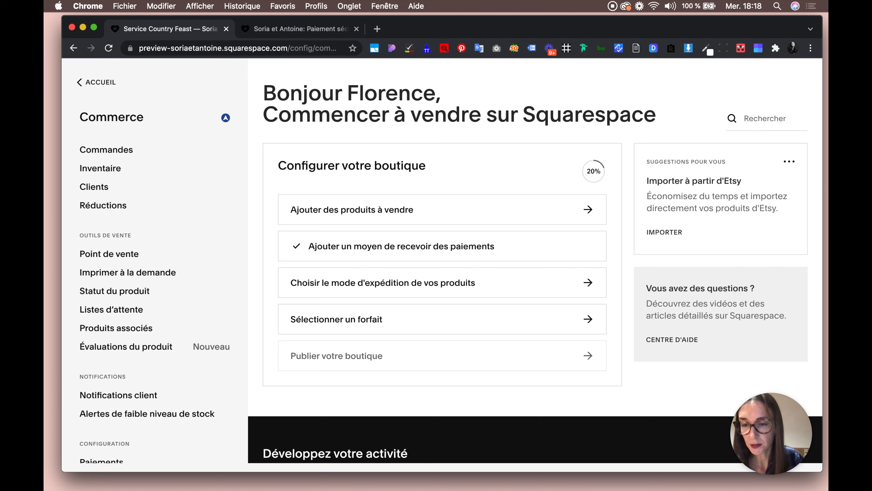
{"action": "scroll", "coordinate": [117, 282], "scroll_direction": "down", "scroll_amount": 4}
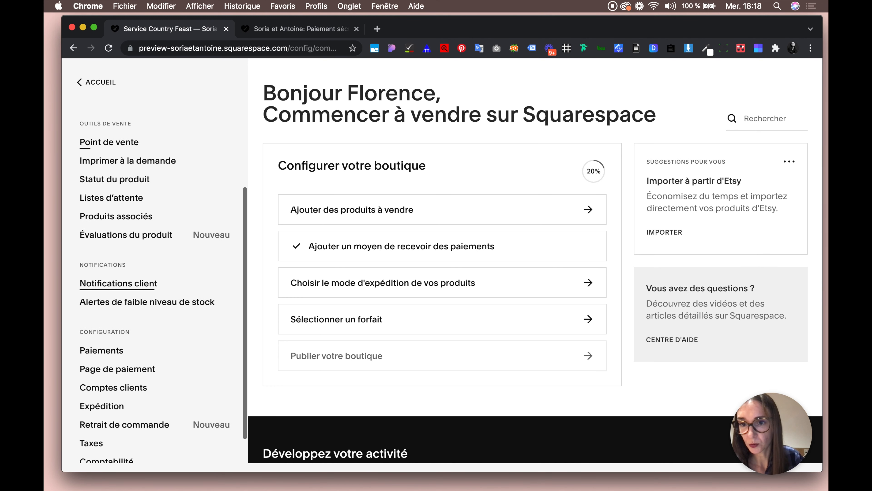
{"action": "left_click", "coordinate": [118, 283]}
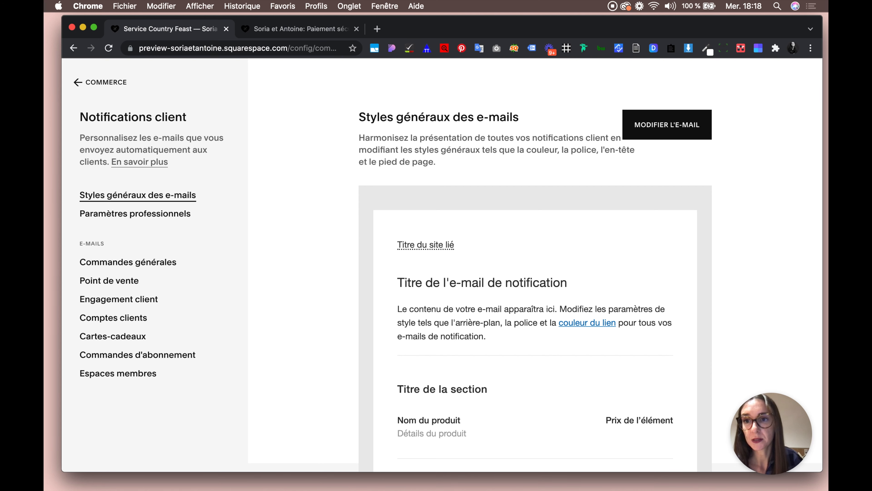
{"action": "left_click", "coordinate": [81, 82]}
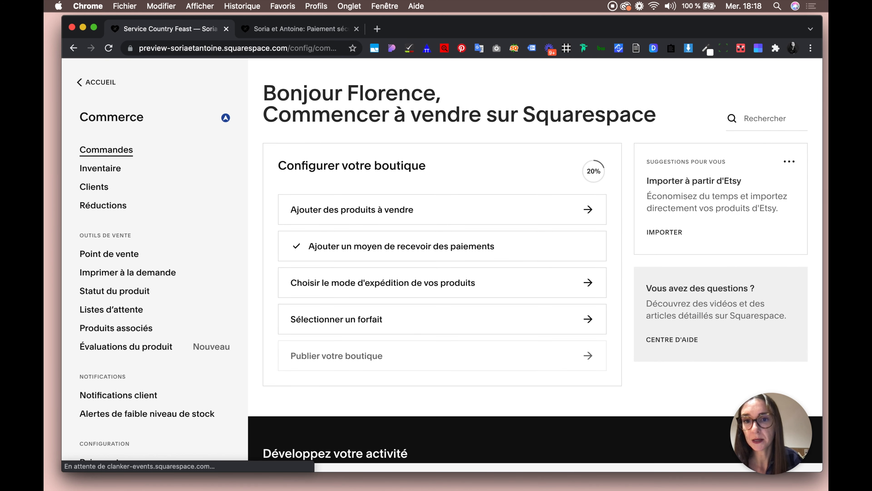
View the list of all orders (Commandes) and return to Commerce
{"action": "left_click", "coordinate": [107, 150]}
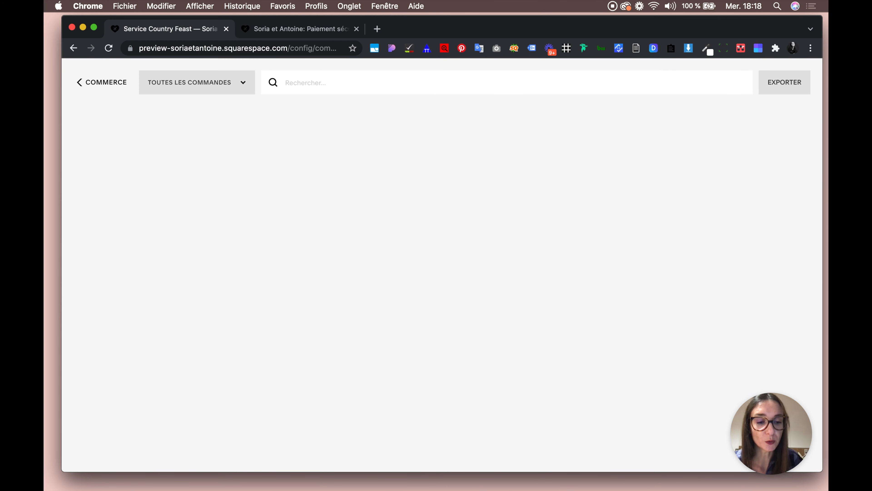
{"action": "mouse_move", "coordinate": [197, 83]}
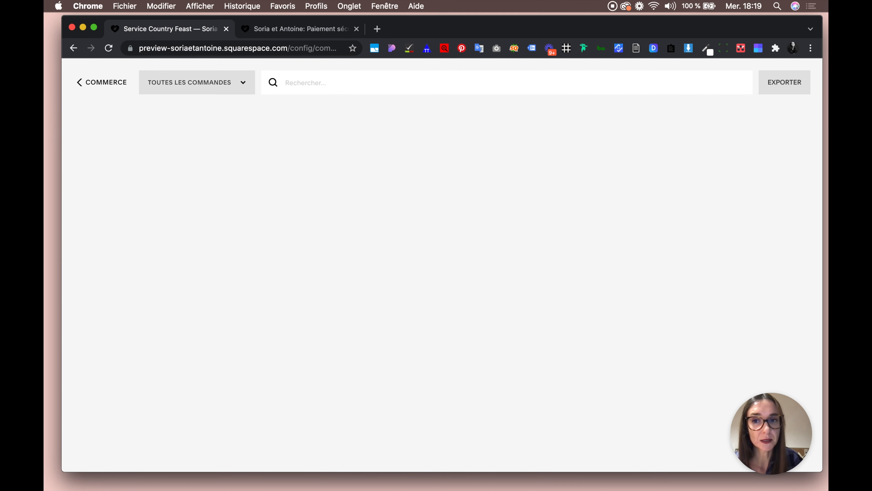
{"action": "left_click", "coordinate": [80, 82]}
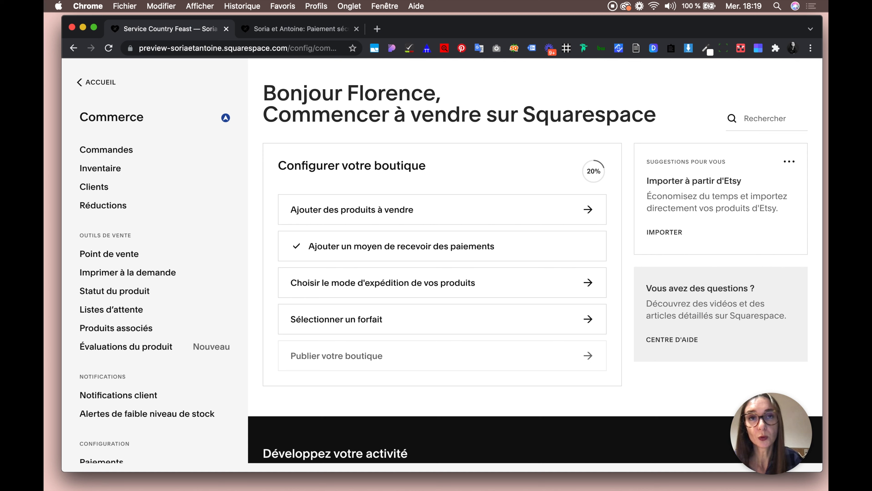
Look through the Commerce options, view the product inventory (Inventaire) and leave it
{"action": "scroll", "coordinate": [116, 220], "scroll_direction": "down", "scroll_amount": 5}
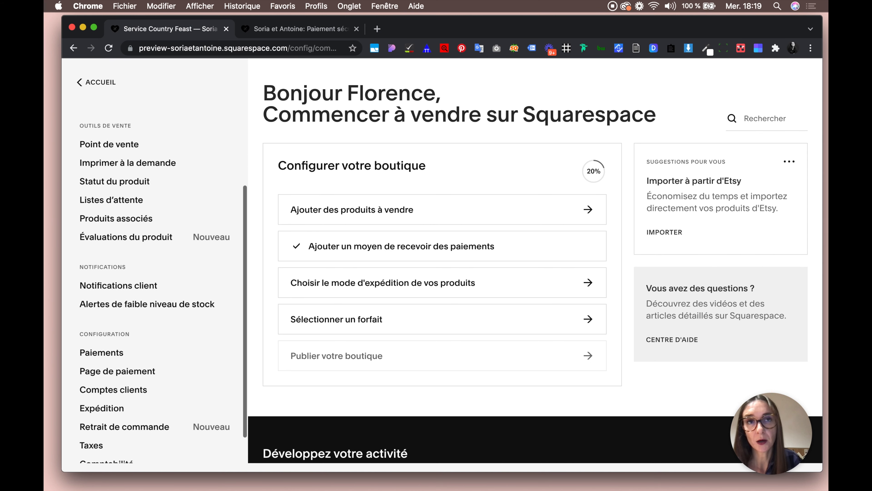
{"action": "scroll", "coordinate": [116, 220], "scroll_direction": "up", "scroll_amount": 5}
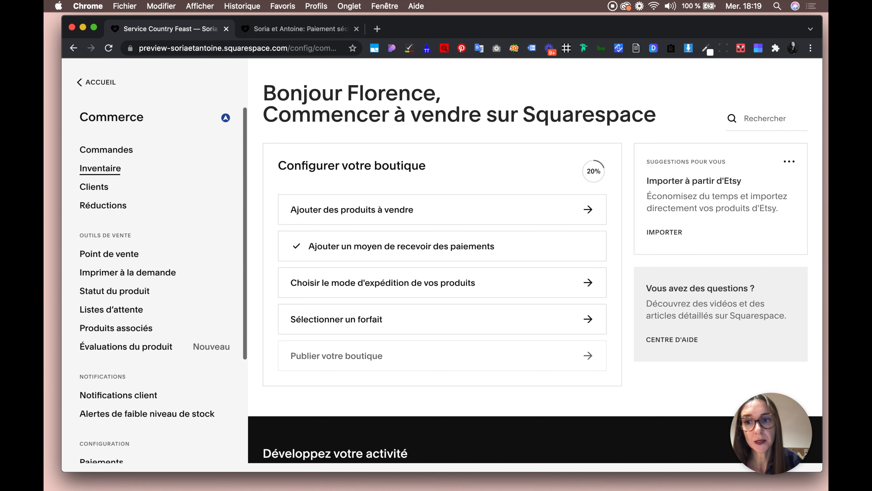
{"action": "left_click", "coordinate": [99, 113]}
{"action": "left_click", "coordinate": [442, 319]}
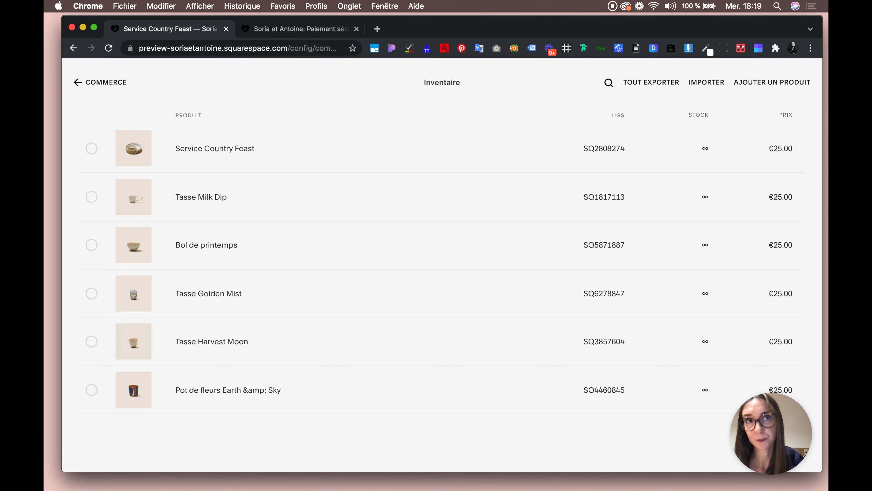
{"action": "left_click", "coordinate": [80, 82]}
Review the checkout page settings (Page de paiement), down to the additional fields, store policies and invoices, and return to Commerce
{"action": "scroll", "coordinate": [107, 262], "scroll_direction": "down", "scroll_amount": 4}
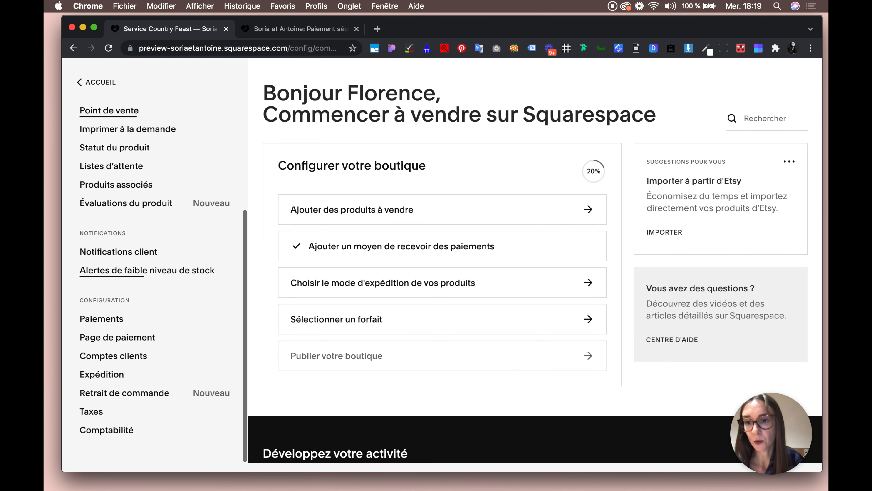
{"action": "left_click", "coordinate": [117, 337]}
{"action": "scroll", "coordinate": [206, 274], "scroll_direction": "down", "scroll_amount": 10}
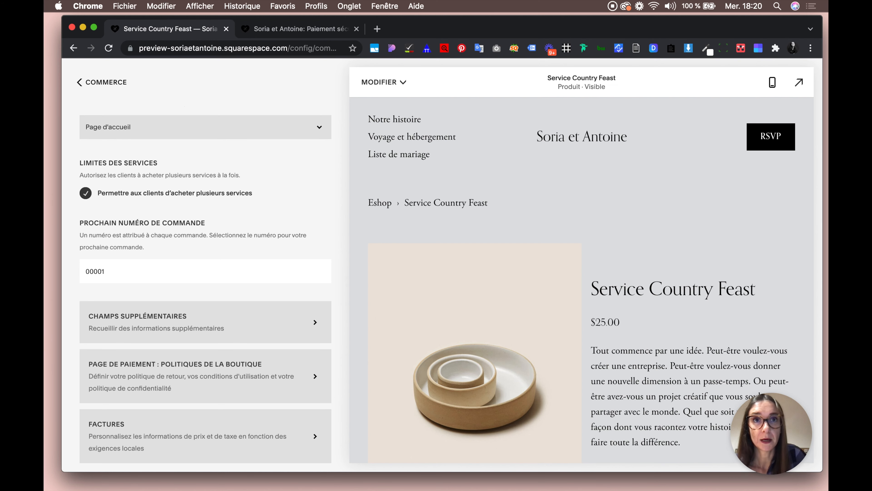
{"action": "left_click", "coordinate": [101, 82]}
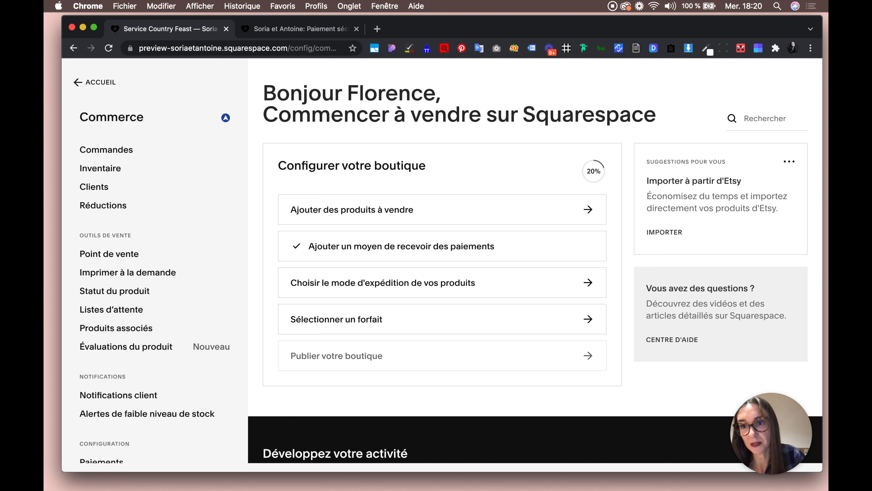
Disable test mode (Mode Test) in the Commerce payment settings and leave the page
{"action": "scroll", "coordinate": [154, 261], "scroll_direction": "down", "scroll_amount": 5}
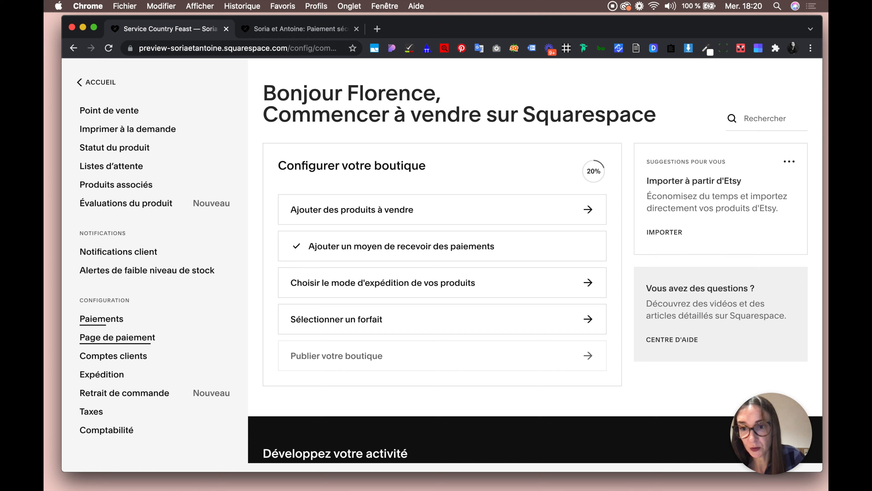
{"action": "left_click", "coordinate": [101, 319]}
{"action": "scroll", "coordinate": [543, 406], "scroll_direction": "down", "scroll_amount": 3}
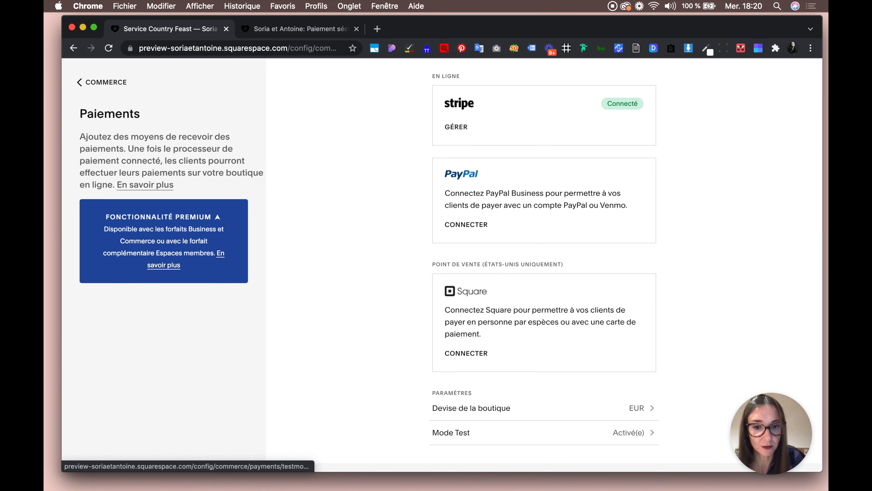
{"action": "left_click", "coordinate": [536, 432]}
{"action": "left_click", "coordinate": [245, 212]}
{"action": "left_click", "coordinate": [102, 82]}
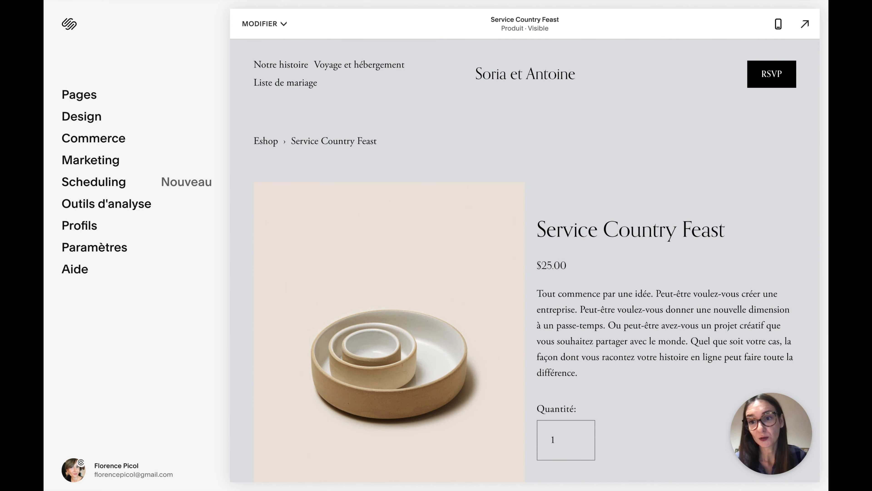
Examine the external API keys (Clés API externes) in the advanced site settings and leave the page
{"action": "left_click", "coordinate": [95, 247]}
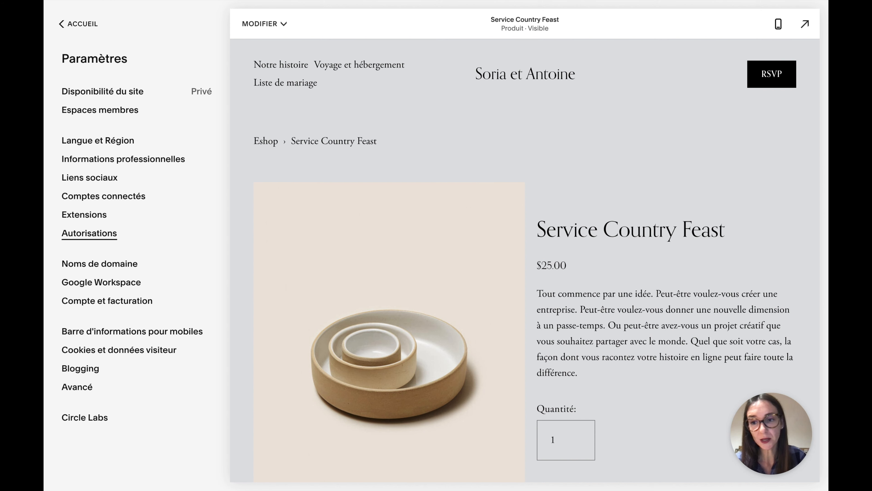
{"action": "left_click", "coordinate": [77, 387]}
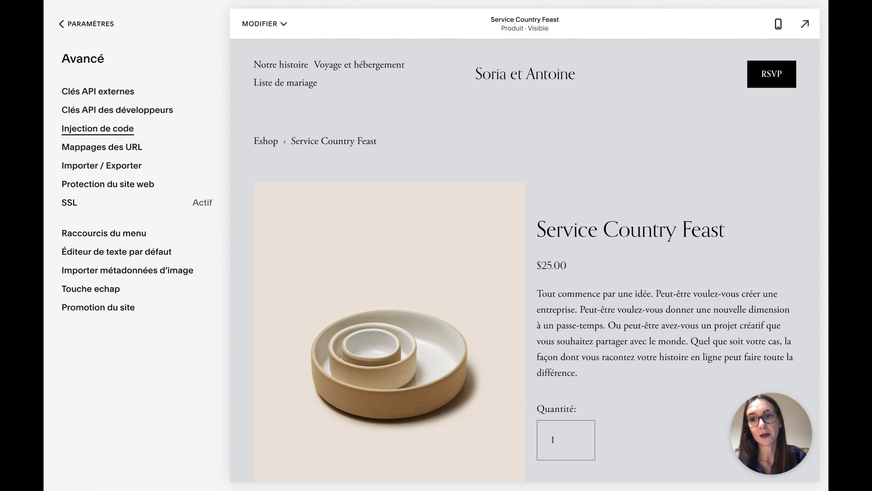
{"action": "left_click", "coordinate": [98, 91]}
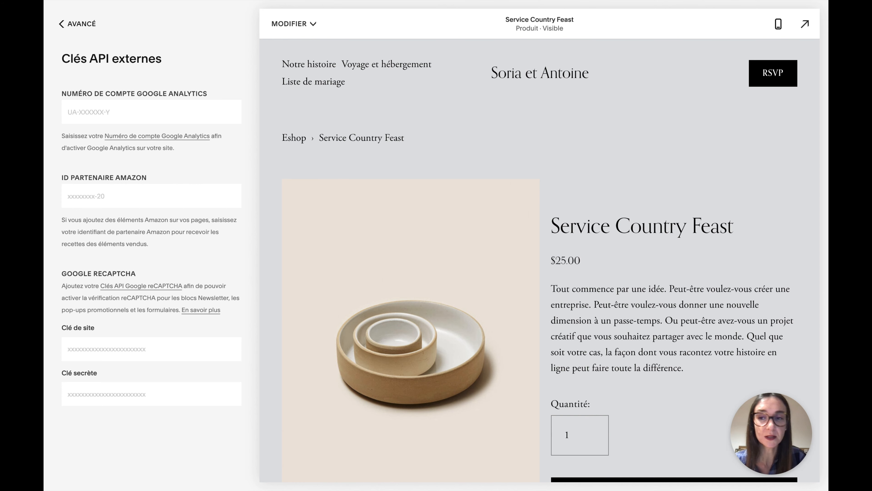
{"action": "left_click", "coordinate": [77, 23]}
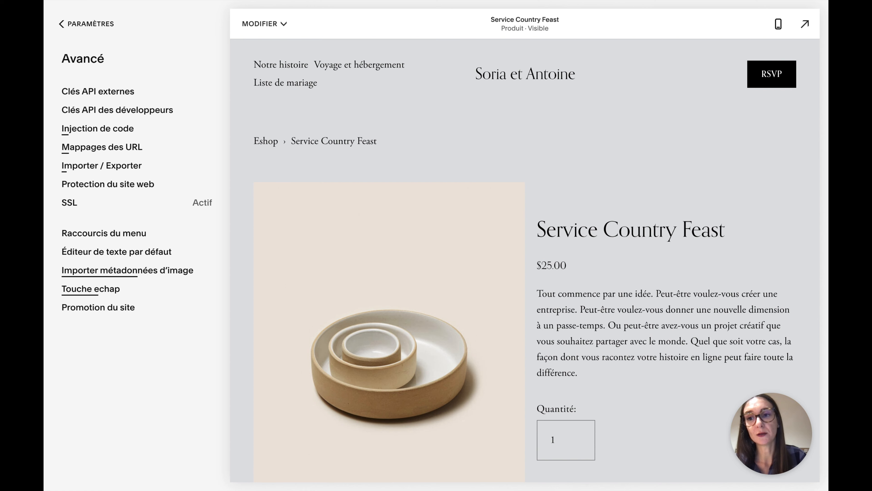
Examine the header and footer code injection fields (Injection de code) in the advanced settings and leave the page
{"action": "left_click", "coordinate": [86, 24]}
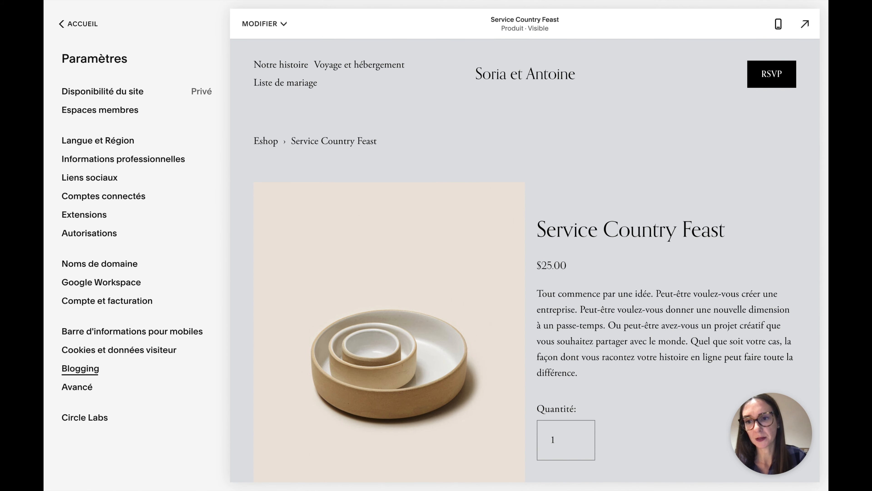
{"action": "left_click", "coordinate": [77, 387]}
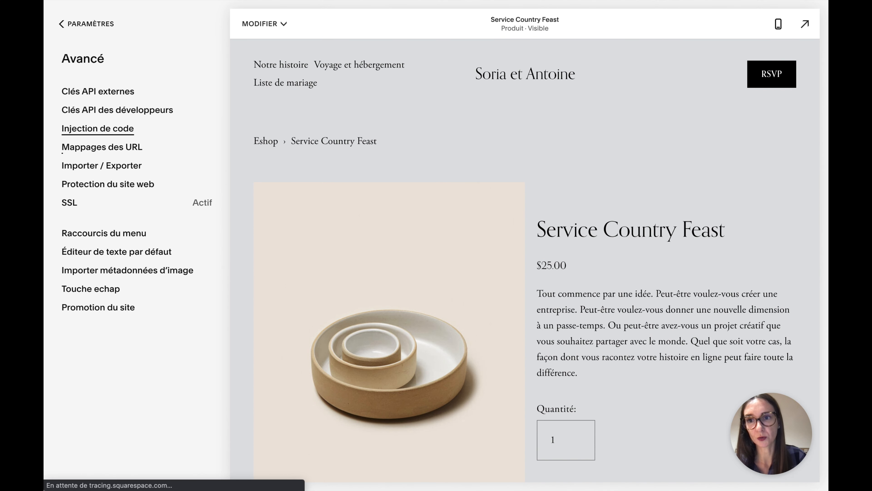
{"action": "left_click", "coordinate": [97, 128]}
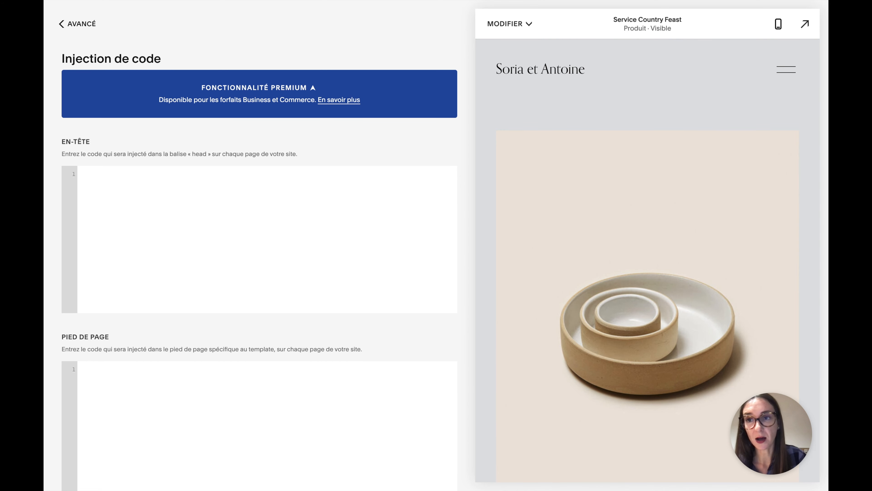
{"action": "left_click", "coordinate": [61, 24]}
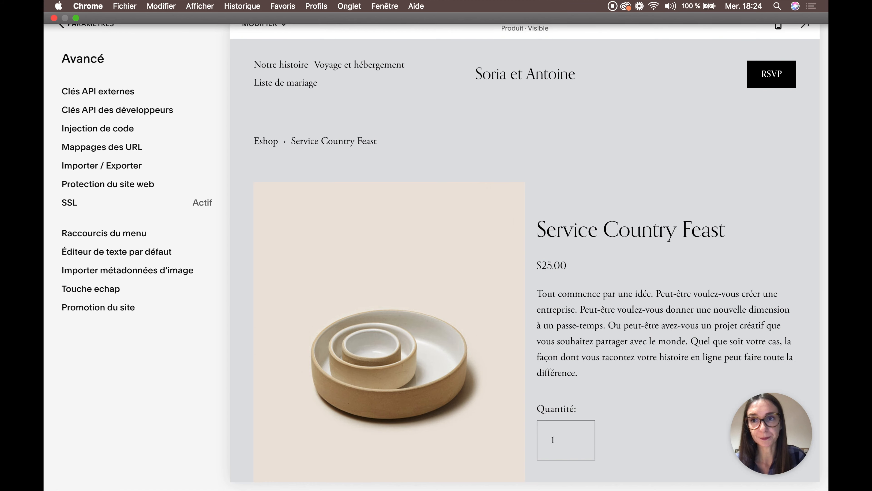
Switch to the public wedding site's home page and capture it in full with GoFullPage
{"action": "key", "text": "ctrl+super+f"}
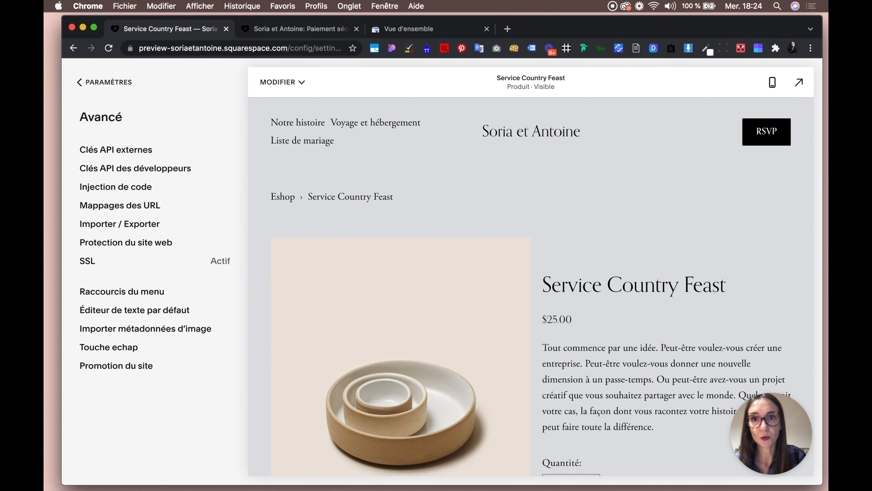
{"action": "key", "text": "ctrl+Tab"}
{"action": "left_click", "coordinate": [250, 107]}
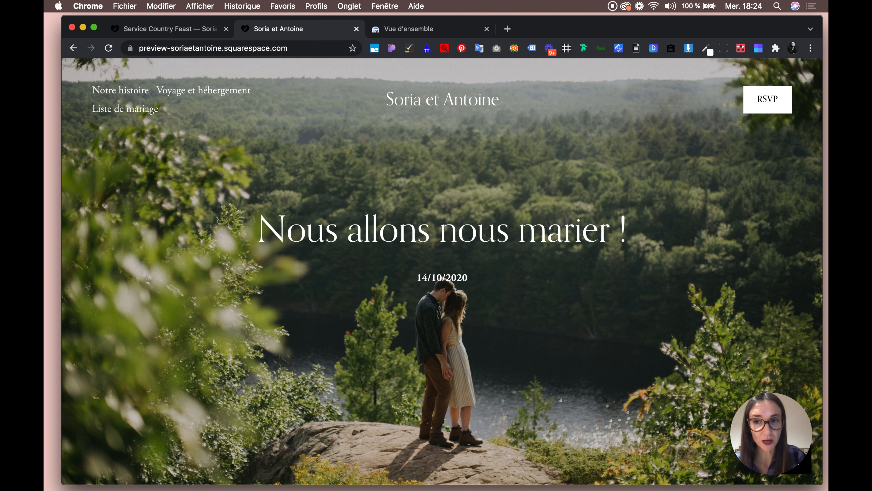
{"action": "scroll", "coordinate": [443, 271], "scroll_direction": "down", "scroll_amount": 10}
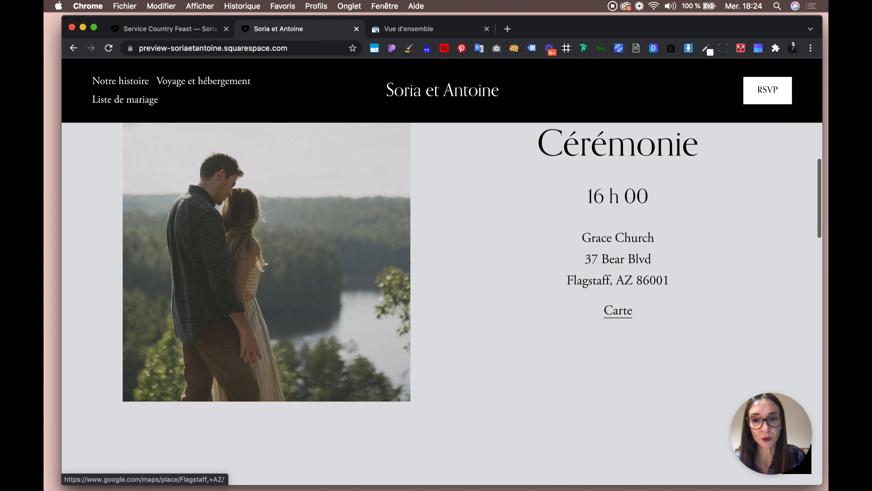
{"action": "scroll", "coordinate": [443, 272], "scroll_direction": "up", "scroll_amount": 10}
{"action": "scroll", "coordinate": [442, 271], "scroll_direction": "up", "scroll_amount": 2}
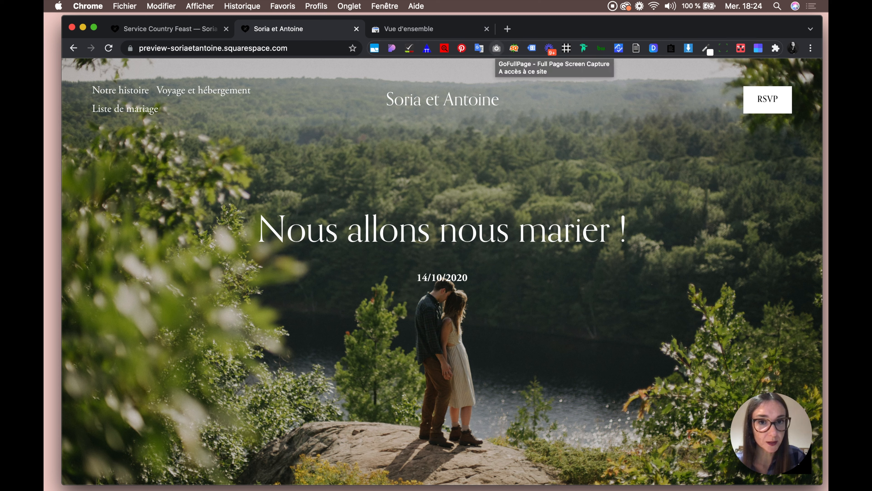
{"action": "left_click", "coordinate": [496, 48]}
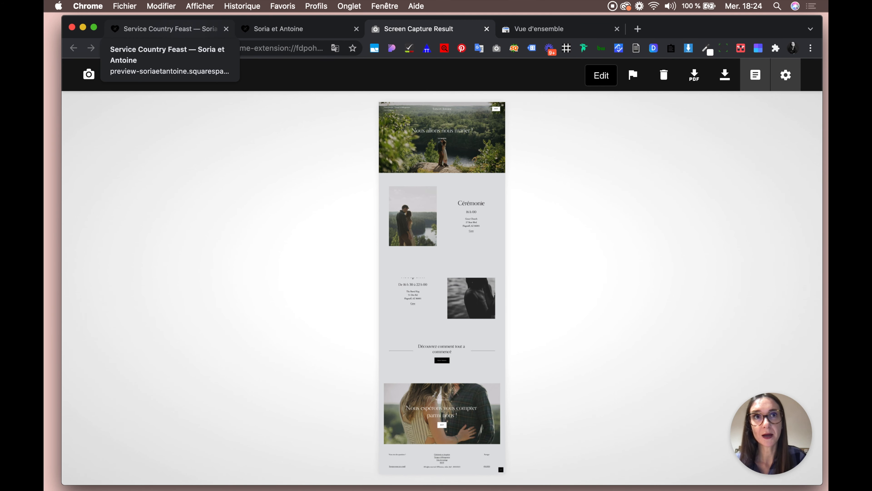
Examine the wedding site's options in the Squarespace account dashboard, including site duplication (Dupliquer un site web), and reopen its editor
{"action": "left_click", "coordinate": [168, 28]}
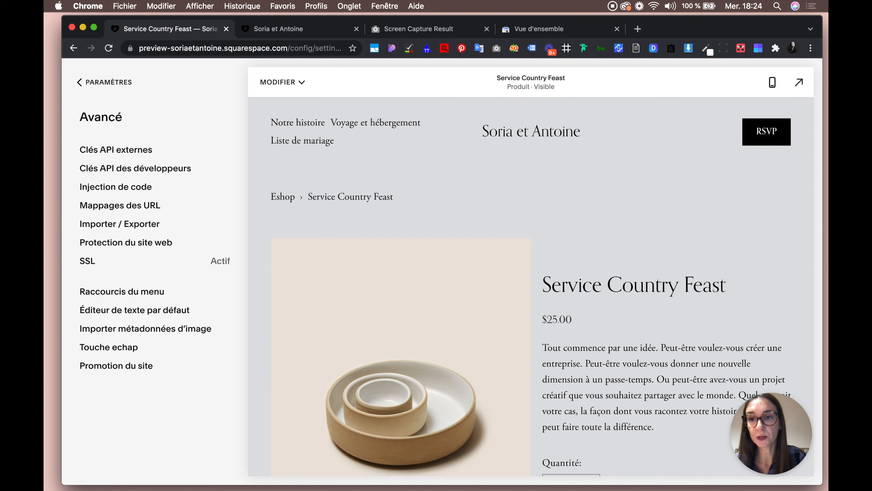
{"action": "left_click", "coordinate": [81, 81]}
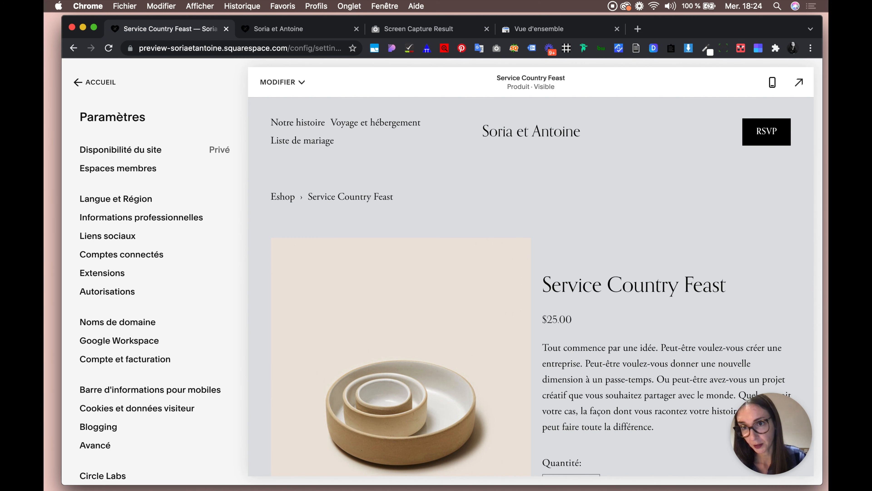
{"action": "left_click", "coordinate": [80, 82]}
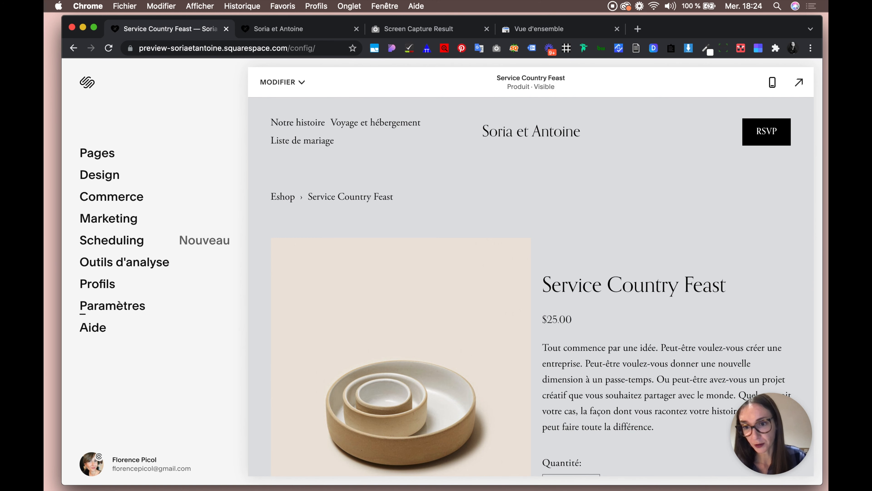
{"action": "left_click", "coordinate": [86, 82]}
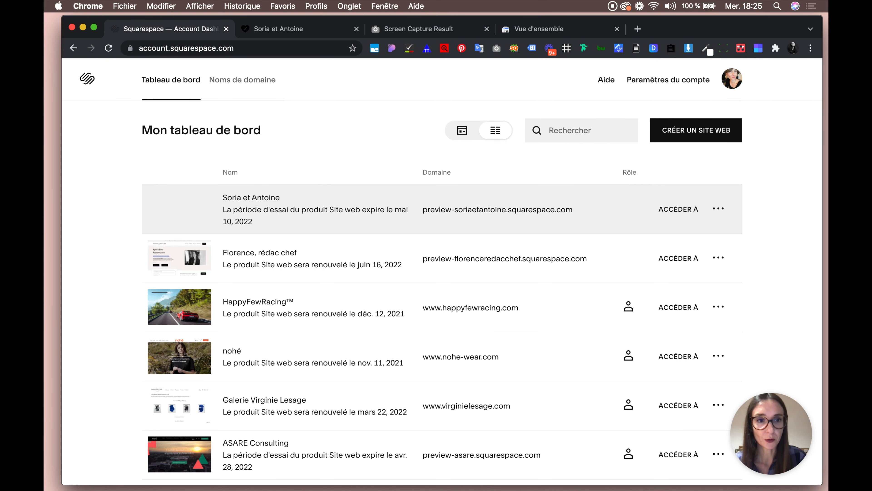
{"action": "left_click", "coordinate": [717, 209]}
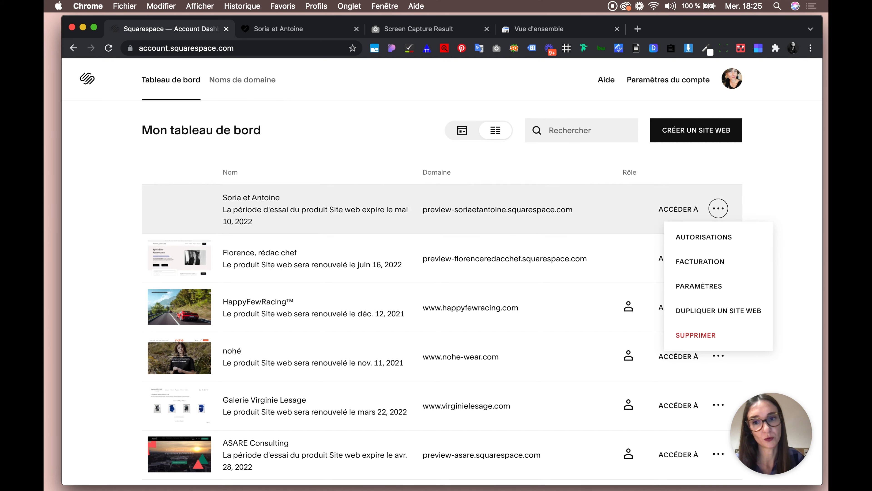
{"action": "left_click", "coordinate": [718, 310]}
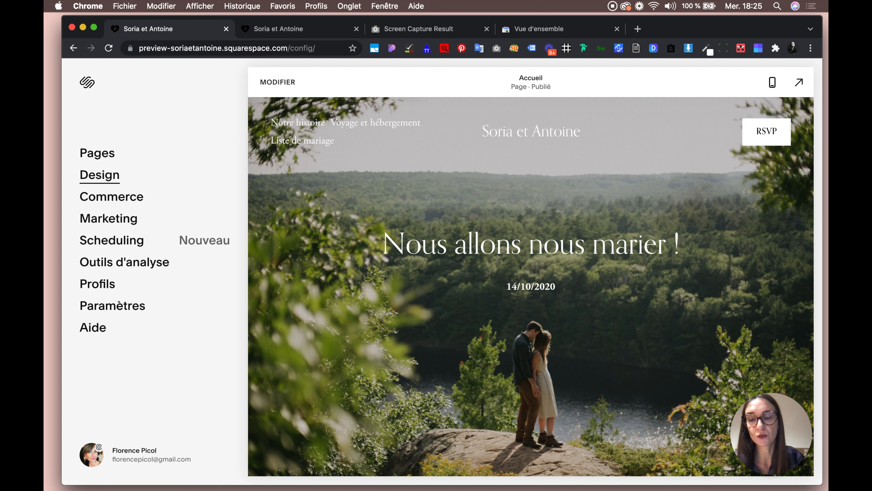
Examine the custom CSS area (CSS personnalisé) in the Design settings and return to Design
{"action": "left_click", "coordinate": [112, 305]}
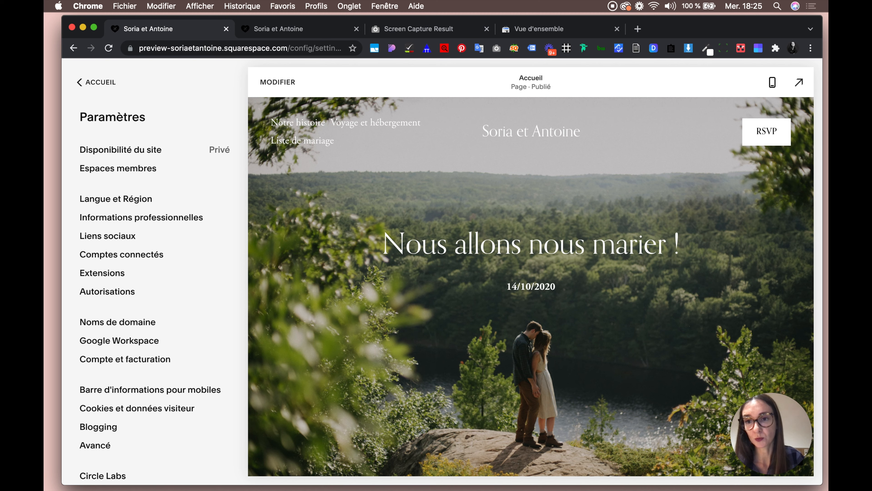
{"action": "left_click", "coordinate": [79, 82]}
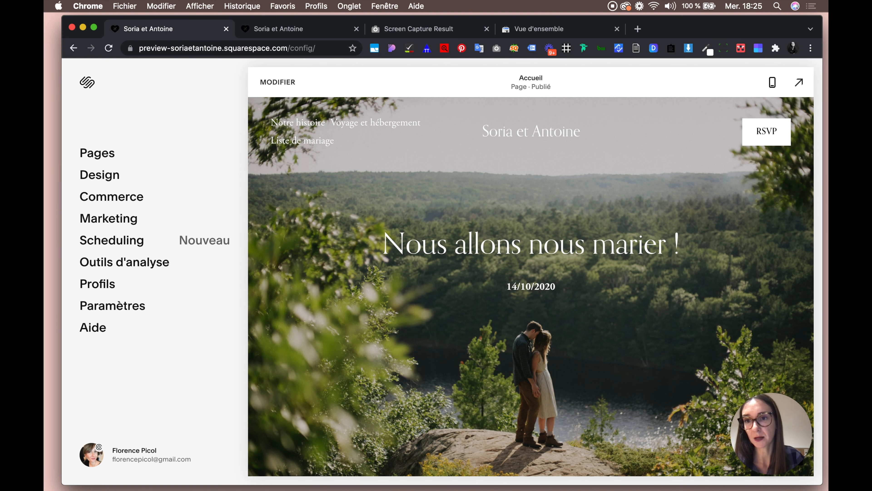
{"action": "left_click", "coordinate": [100, 174]}
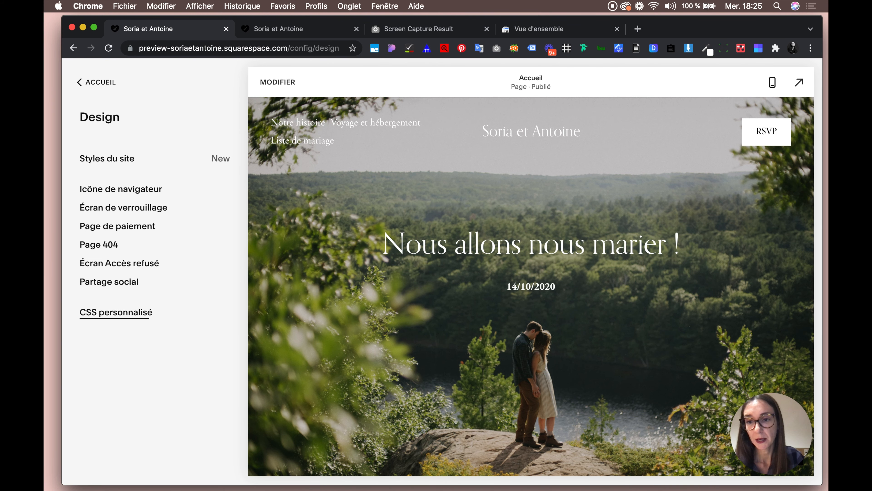
{"action": "left_click", "coordinate": [115, 312]}
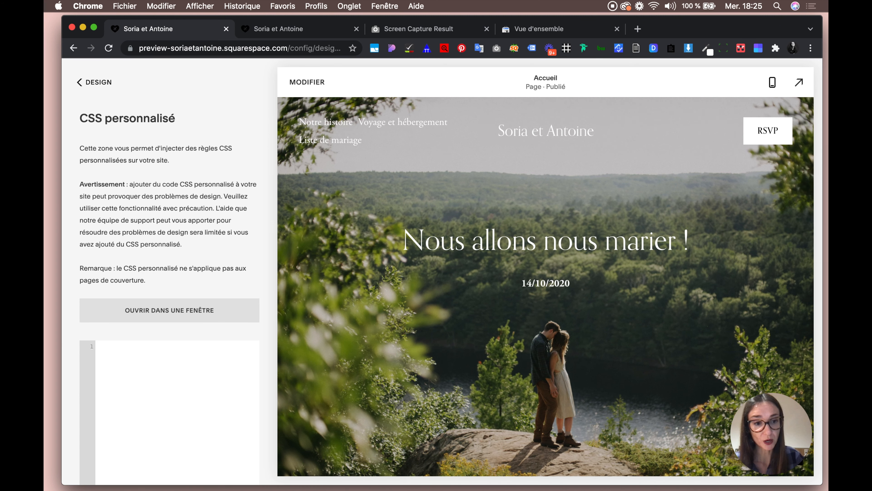
{"action": "left_click", "coordinate": [80, 82]}
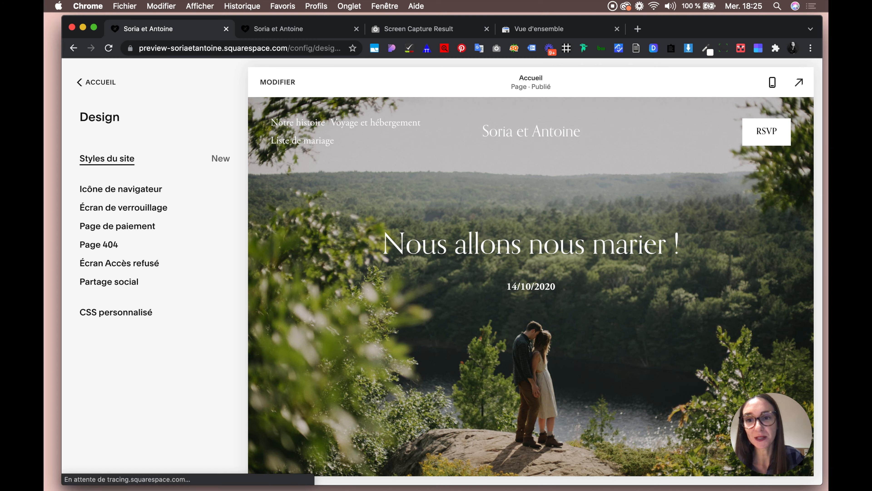
Look over the site styles (Styles du site), exit editing mode and return to the main site menu
{"action": "left_click", "coordinate": [107, 158]}
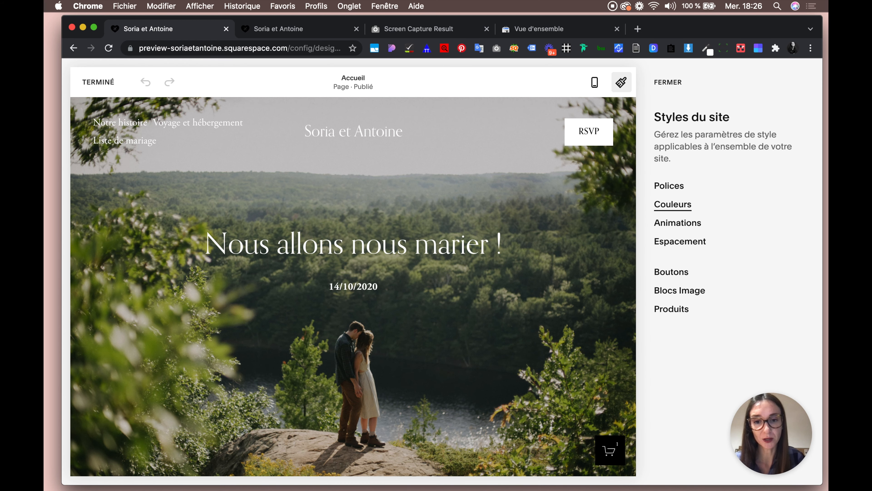
{"action": "left_click", "coordinate": [667, 83]}
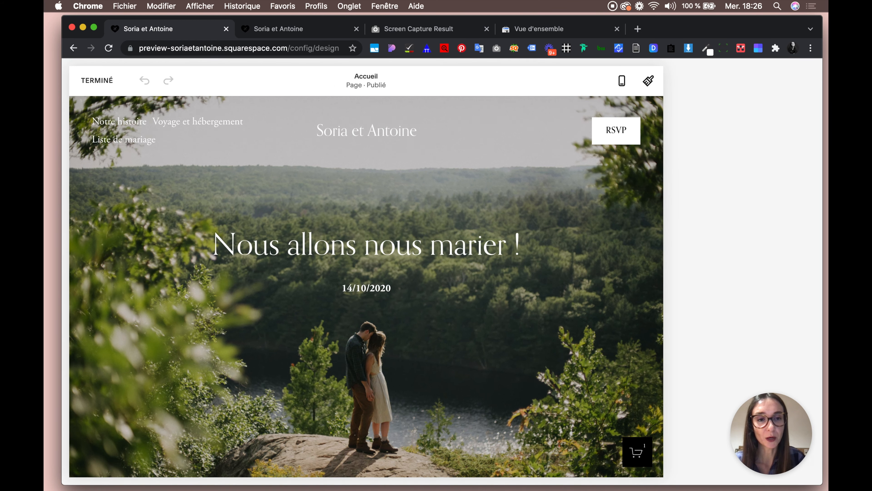
{"action": "left_click", "coordinate": [93, 74]}
{"action": "left_click", "coordinate": [98, 94]}
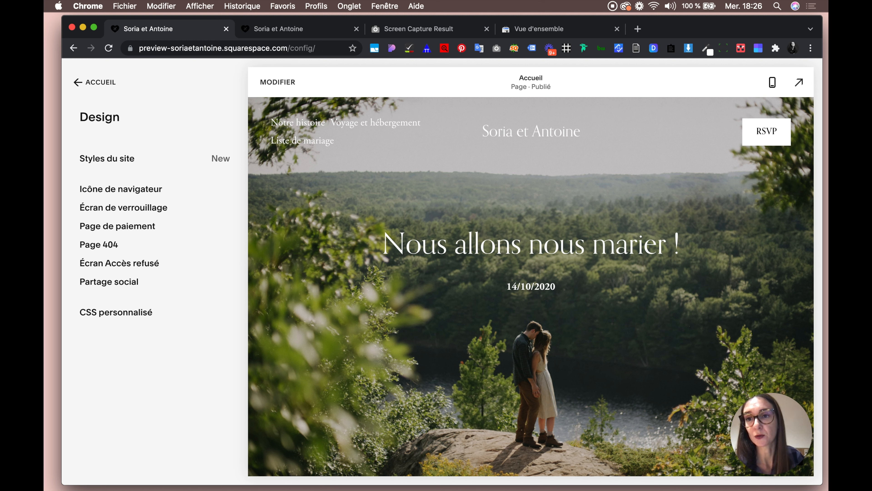
{"action": "left_click", "coordinate": [96, 82]}
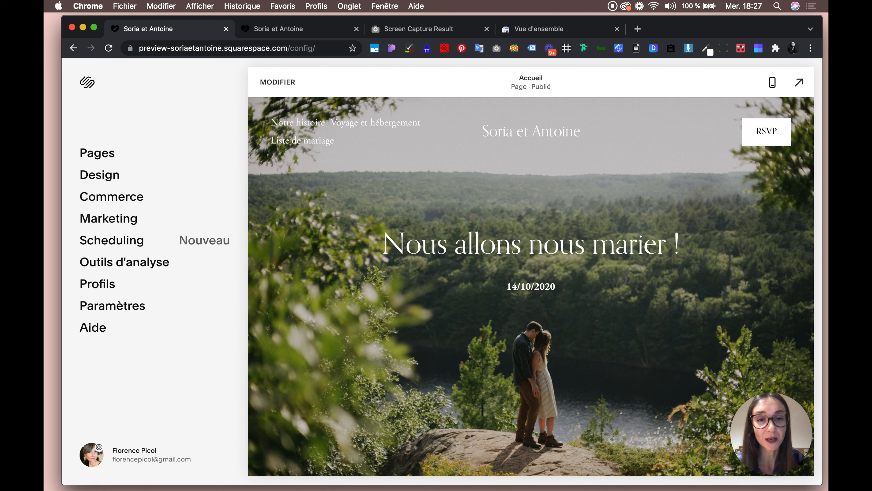
Switch to Google Search Console and examine the property selector with its option to add a property, then close it
{"action": "key", "text": "ctrl+shift+Tab"}
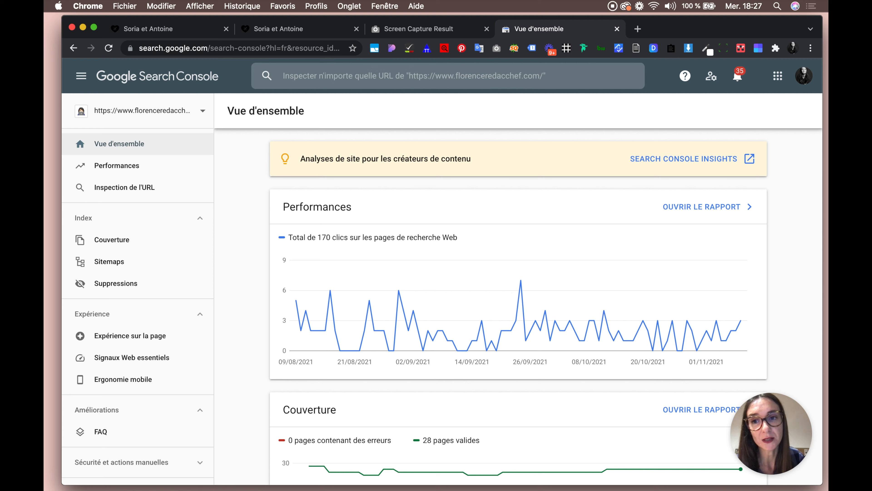
{"action": "left_click", "coordinate": [142, 110]}
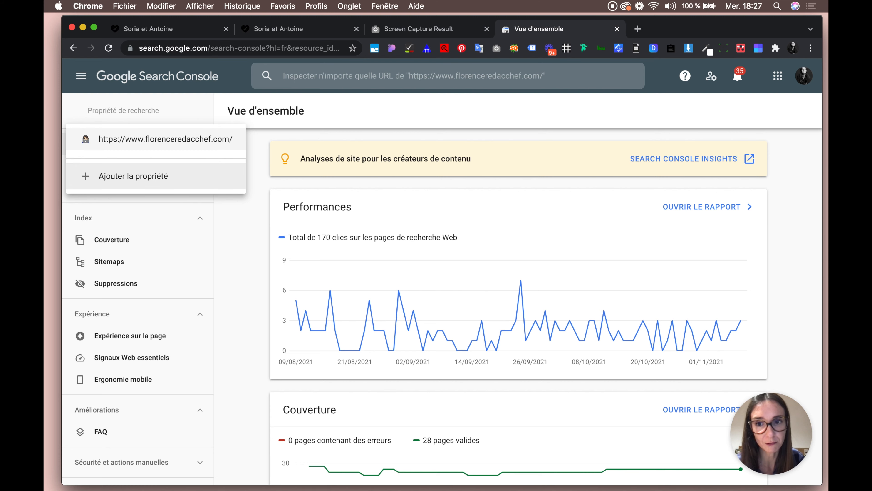
{"action": "key", "text": "Escape"}
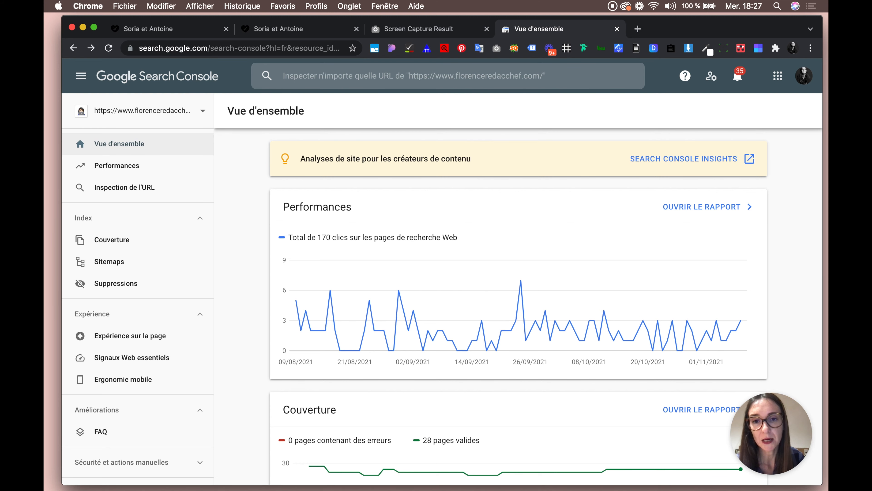
Enter sitemap.xml as the URL of a new sitemap on the Search Console Sitemaps page
{"action": "left_click", "coordinate": [110, 261]}
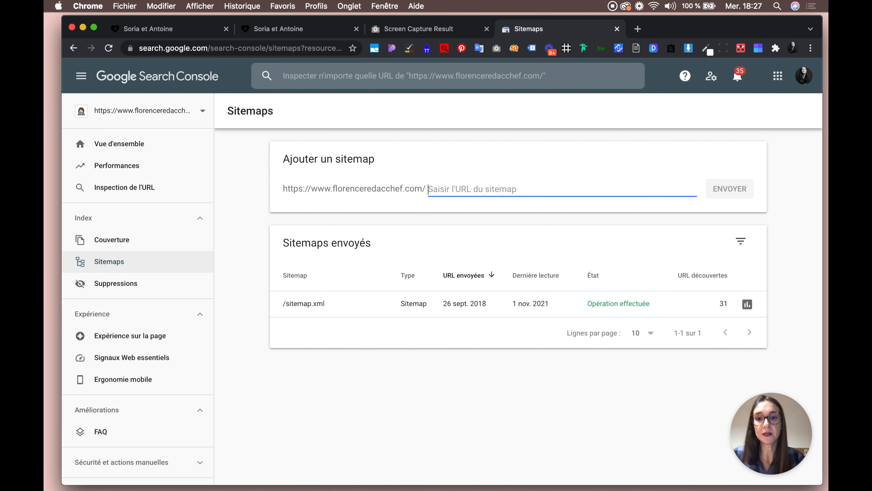
{"action": "type", "text": "sitemap"}
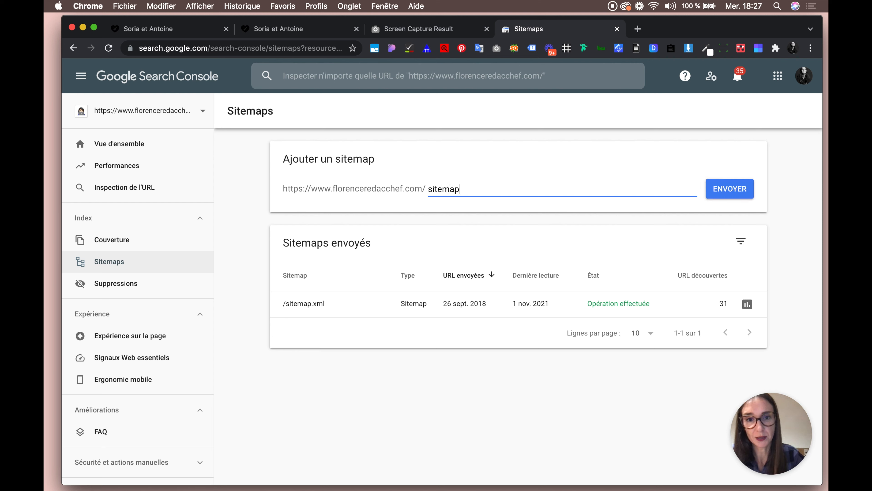
{"action": "type", "text": ".xml"}
{"action": "key", "text": "BackSpace"}
{"action": "key", "text": "BackSpace"}
{"action": "key", "text": "BackSpace"}
{"action": "key", "text": "BackSpace"}
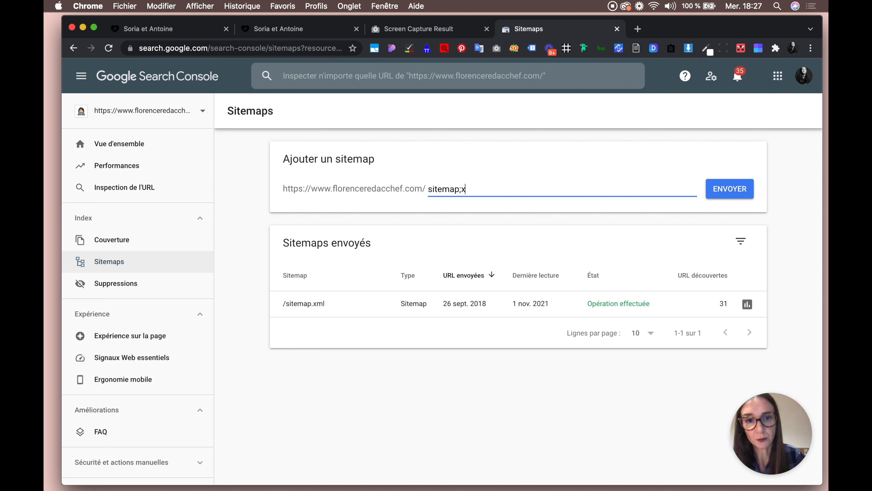
{"action": "type", "text": ".xml"}
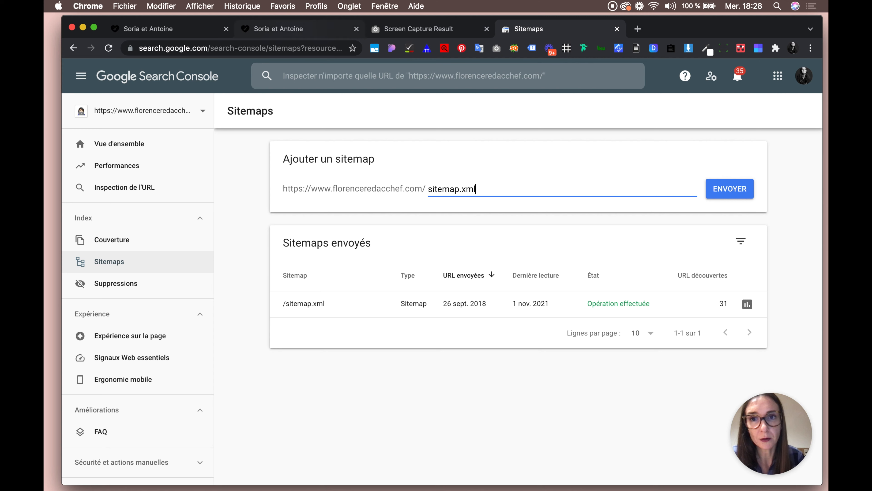
Copy sitemap.xml from Search Console and append it to the preview site's address to load the wedding site's sitemap
{"action": "key", "text": "super+2"}
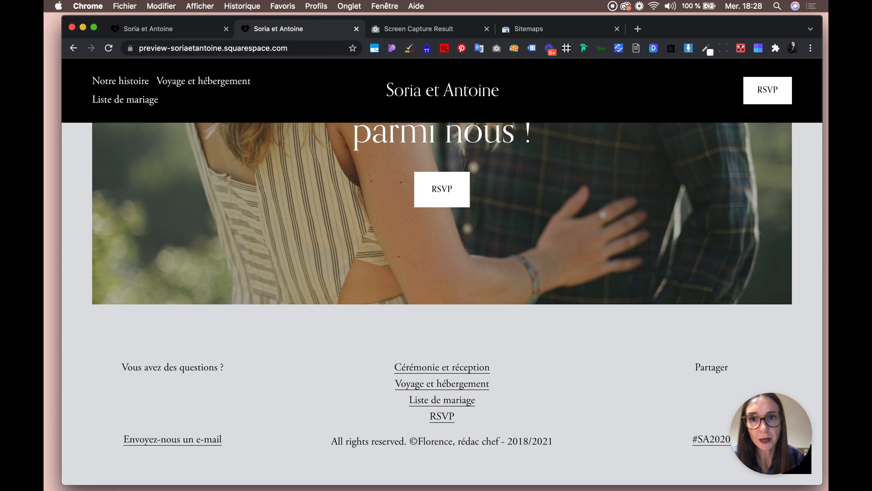
{"action": "key", "text": "super+l"}
{"action": "key", "text": "Right"}
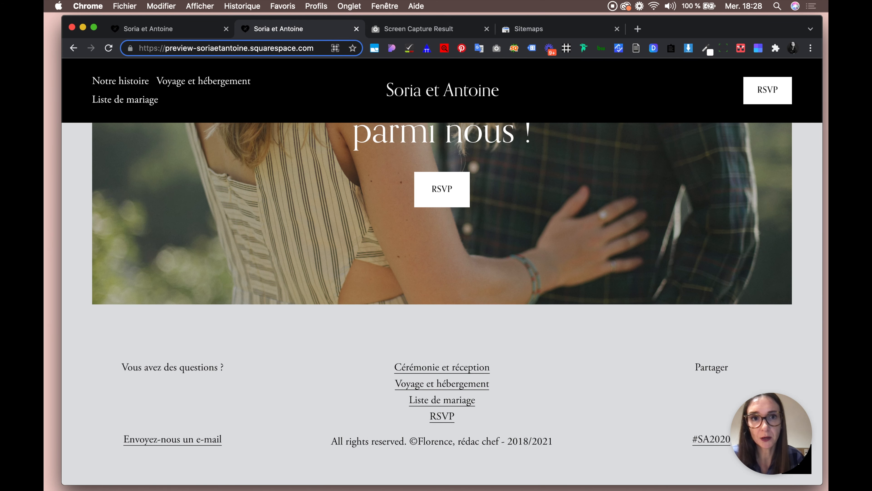
{"action": "key", "text": "super+4"}
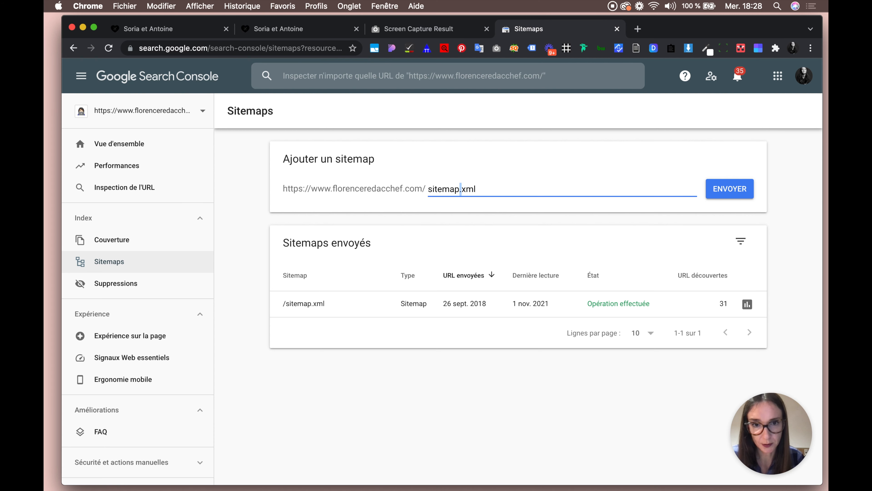
{"action": "key", "text": "super+a"}
{"action": "key", "text": "super+c"}
{"action": "key", "text": "super+2"}
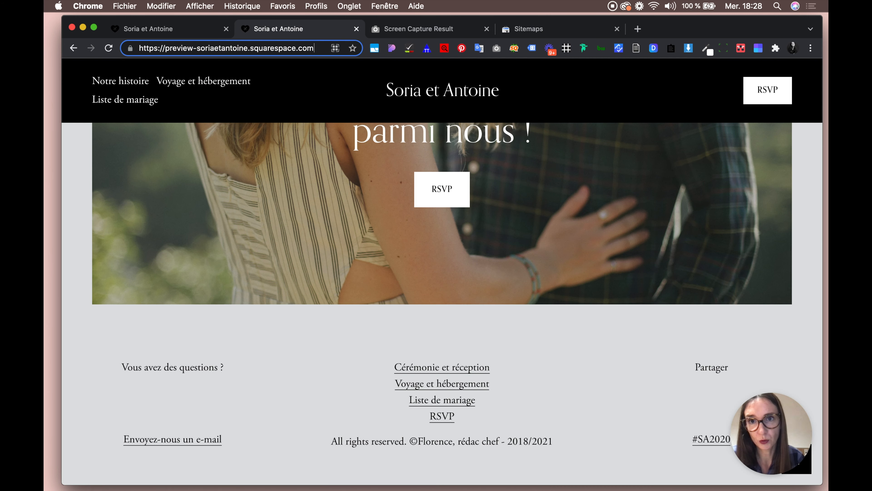
{"action": "type", "text": "/"}
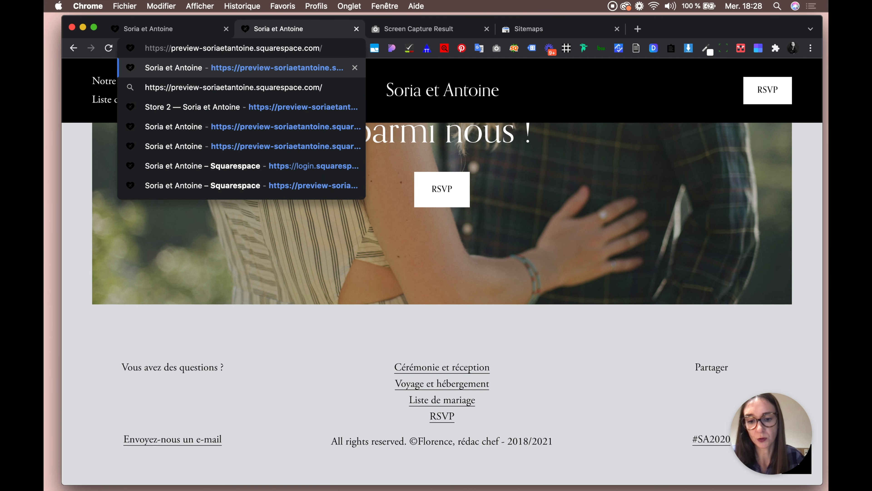
{"action": "key", "text": "super+v"}
{"action": "key", "text": "Return"}
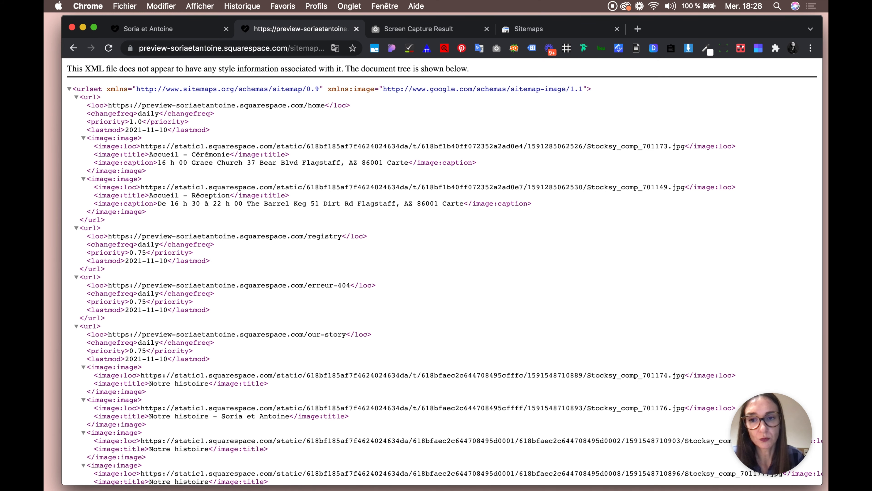
Look through the page and image entries in the wedding site's XML sitemap and switch back to the Squarespace editor
{"action": "scroll", "coordinate": [443, 272], "scroll_direction": "down", "scroll_amount": 10}
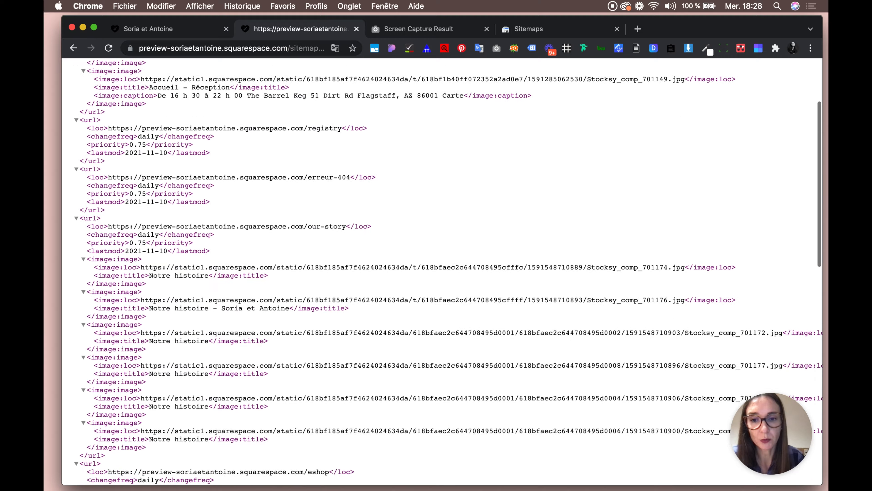
{"action": "scroll", "coordinate": [442, 271], "scroll_direction": "up", "scroll_amount": 10}
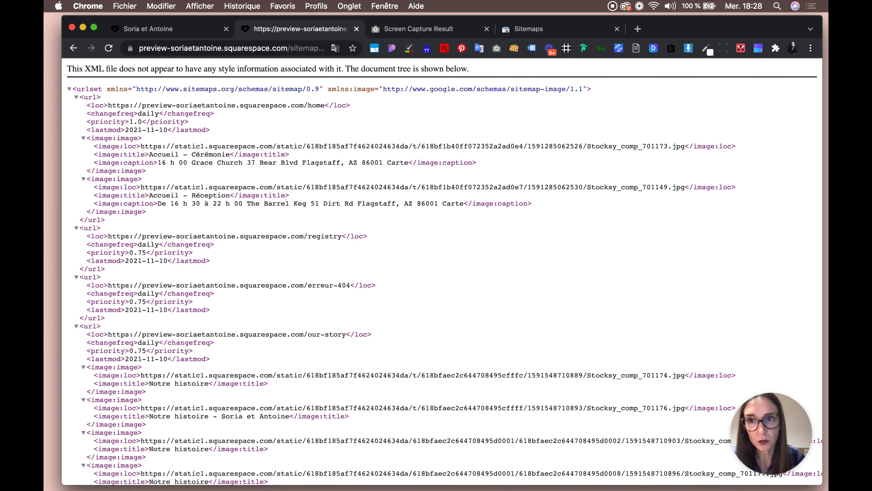
{"action": "left_click", "coordinate": [172, 28]}
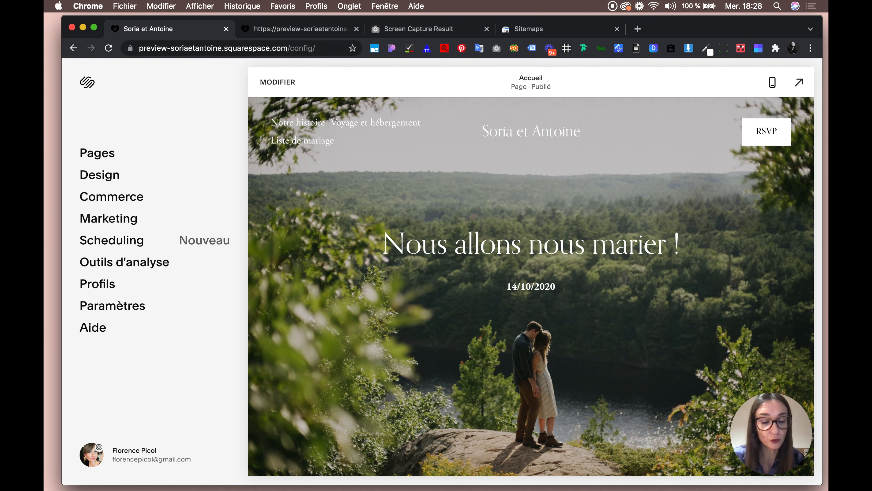